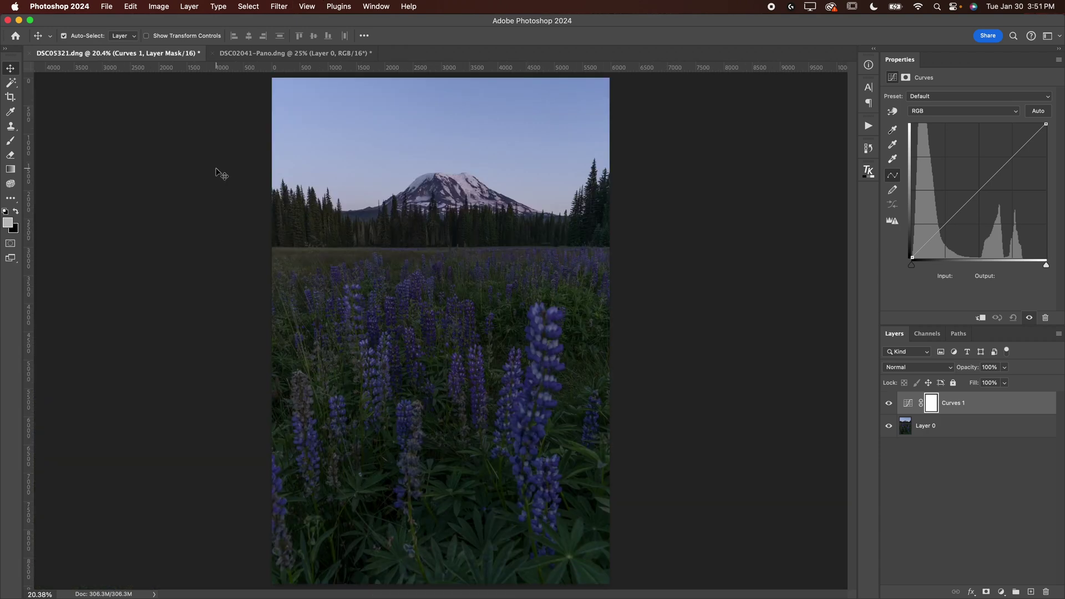
Quick-select the sky down to the mountain and trees, subtracting around the summit with Alt
click(10, 82)
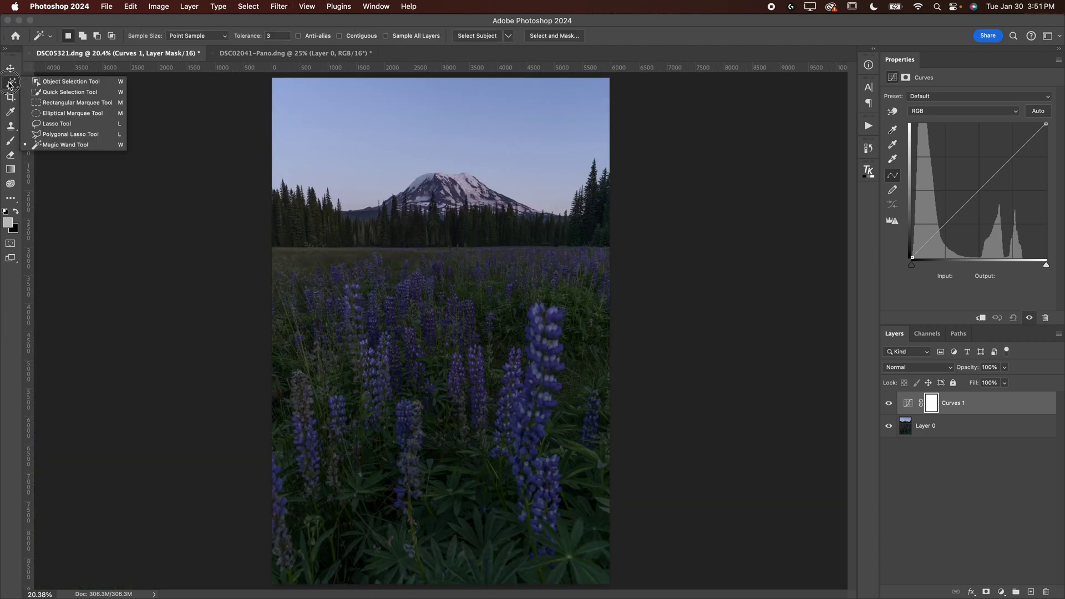
click(33, 92)
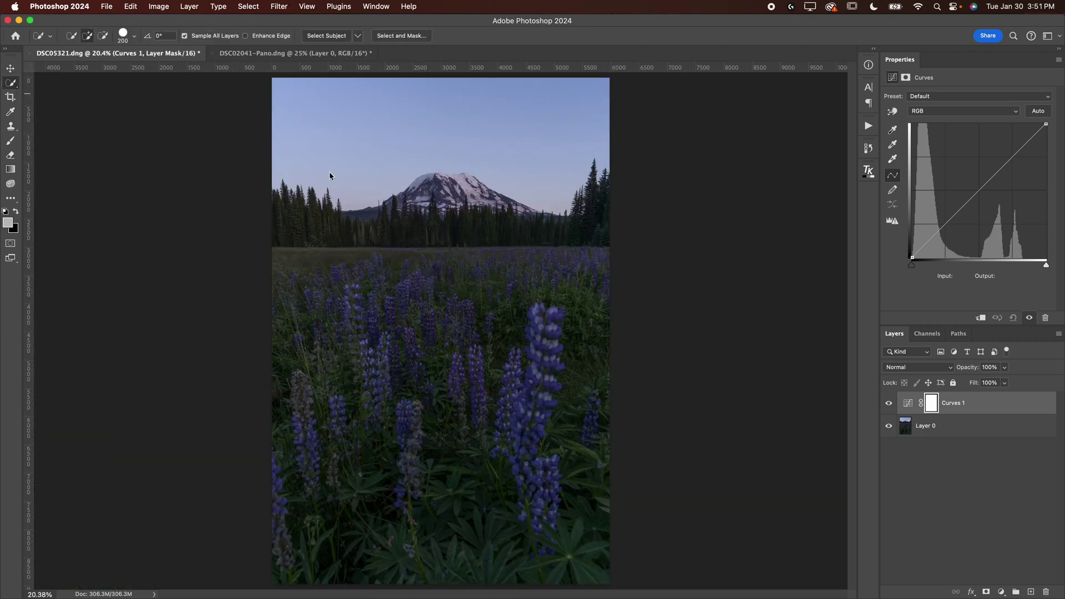
mouse_move(290, 111)
mouse_down()
mouse_move(345, 130)
mouse_move(439, 122)
mouse_up()
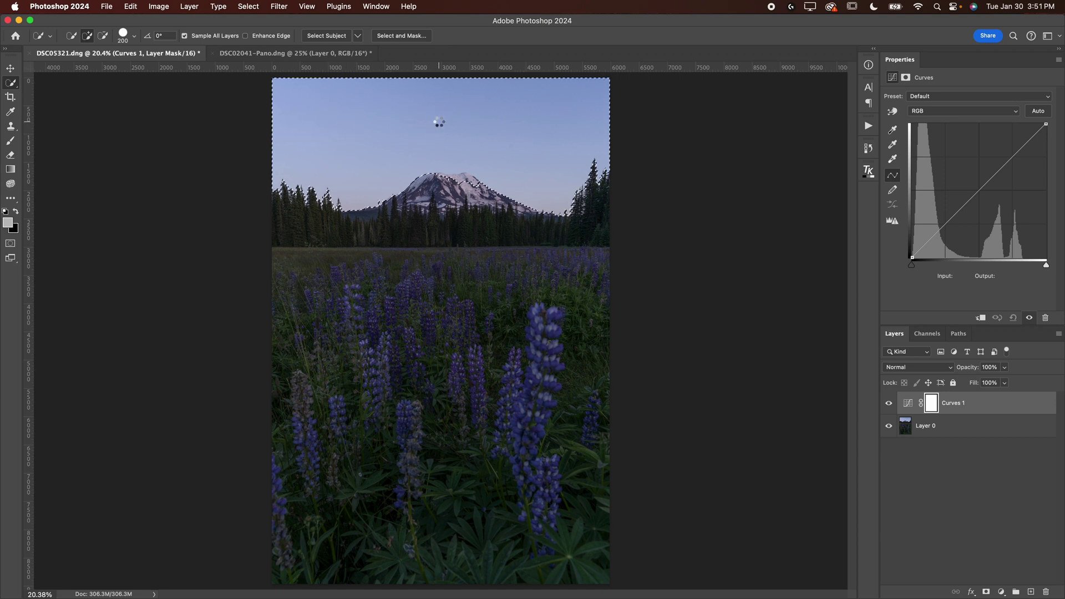
key(alt)
mouse_move(459, 181)
mouse_down()
mouse_move(440, 180)
mouse_move(448, 178)
mouse_up()
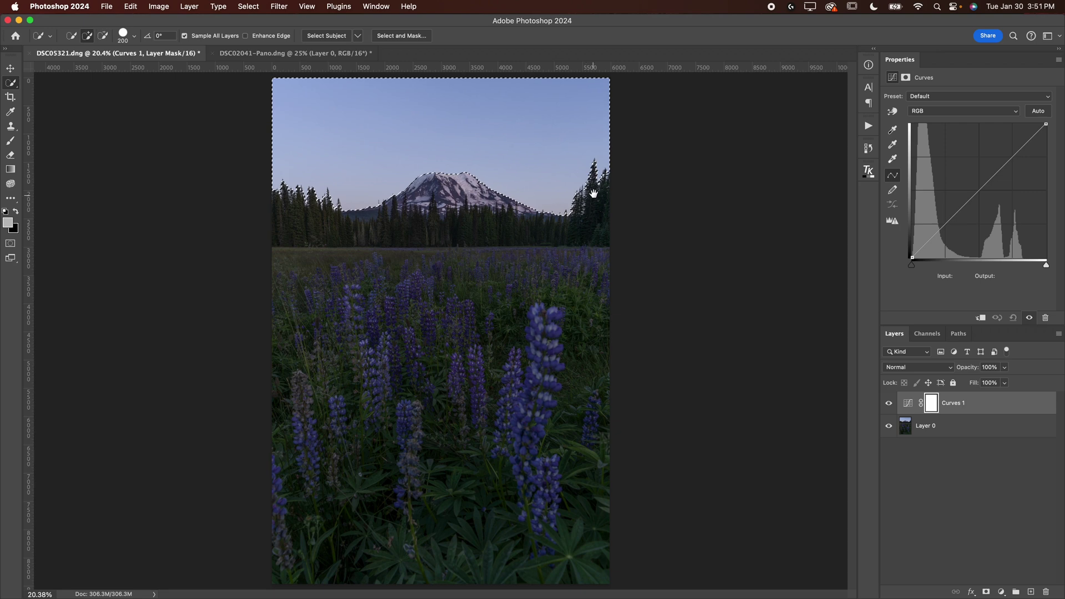
Deselect the rough sky selection with Cmd+D and show the selection tools list
scroll(594, 194, up, 10)
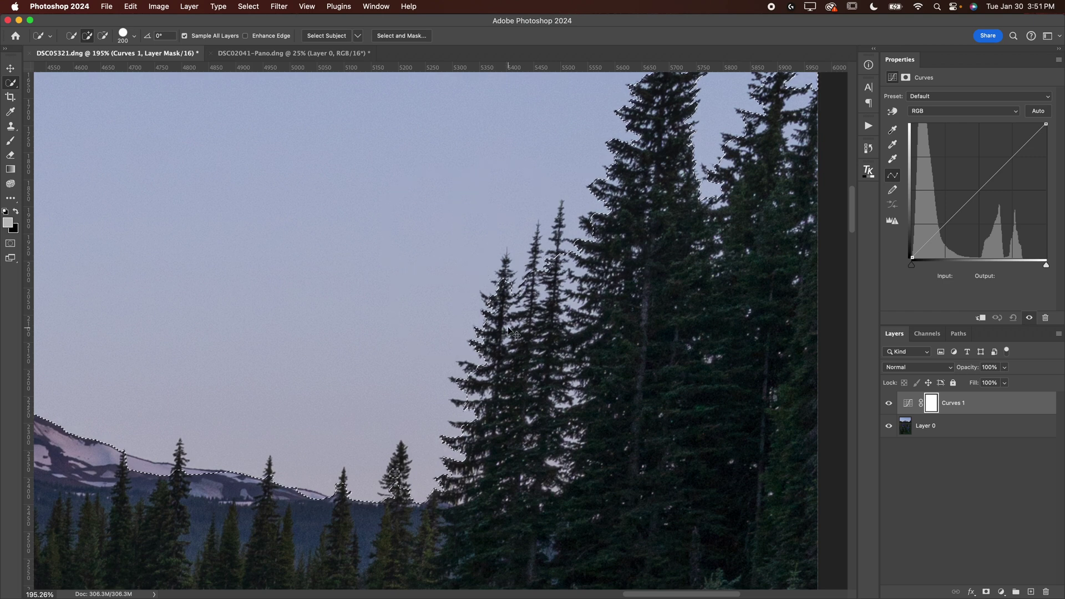
key(super+d)
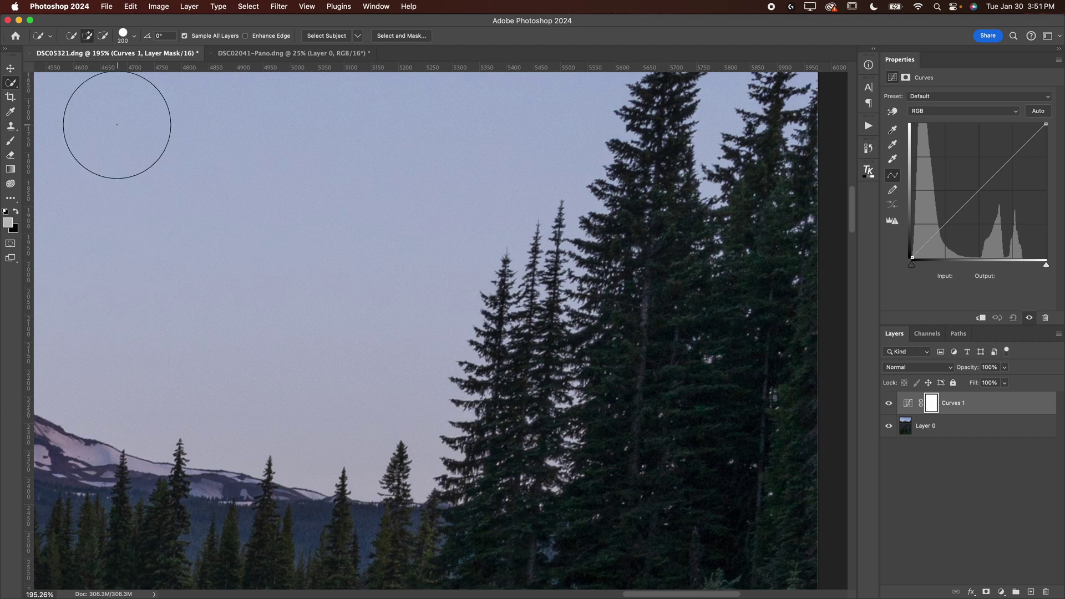
click(10, 84)
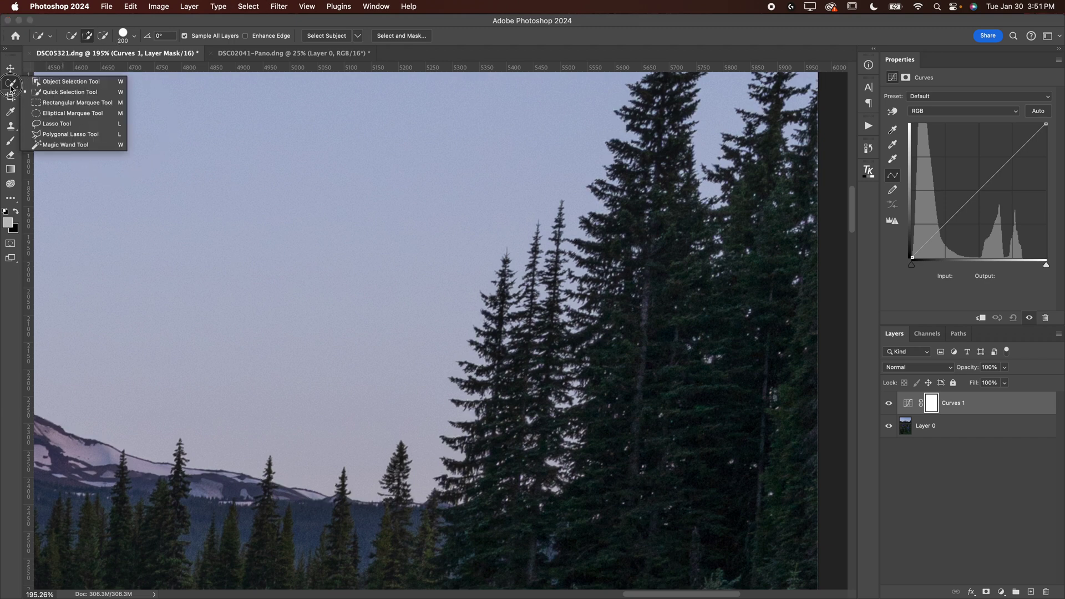
click(54, 82)
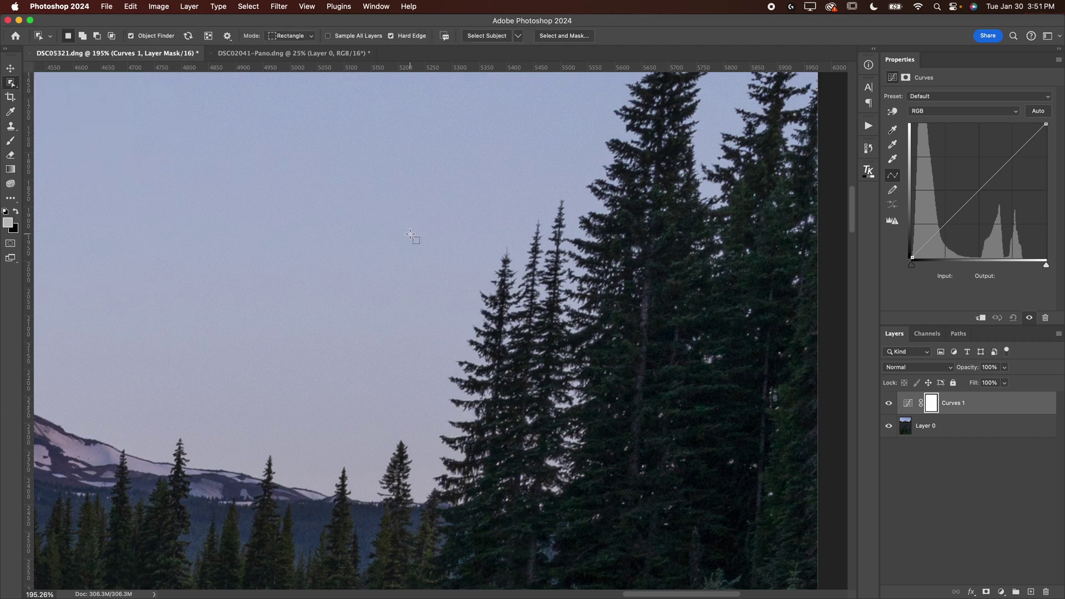
key(super+0)
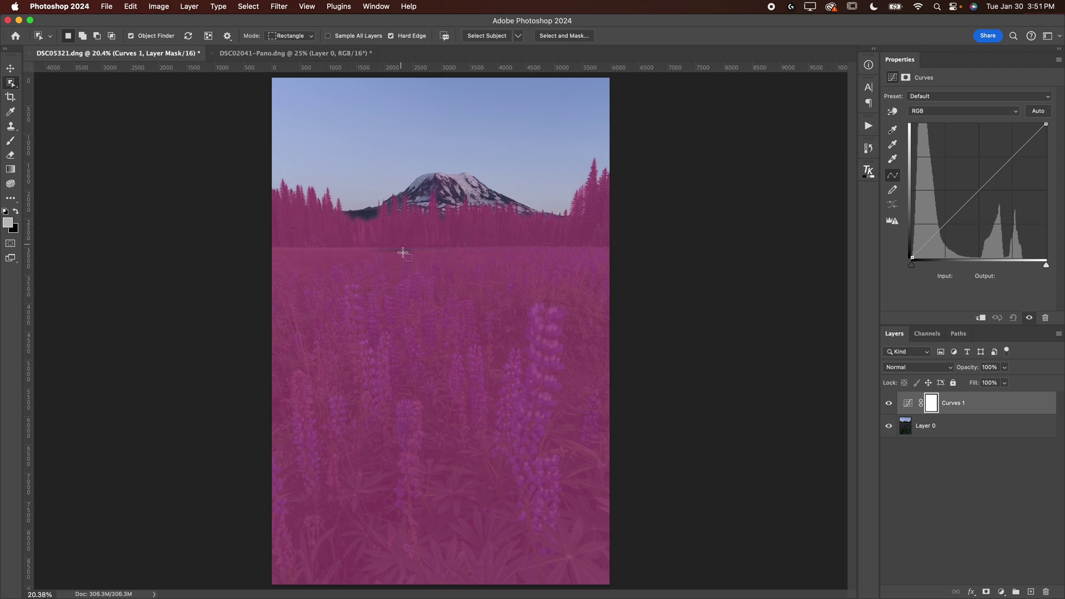
click(560, 234)
click(326, 201)
scroll(325, 202, up, 10)
scroll(408, 248, up, 3)
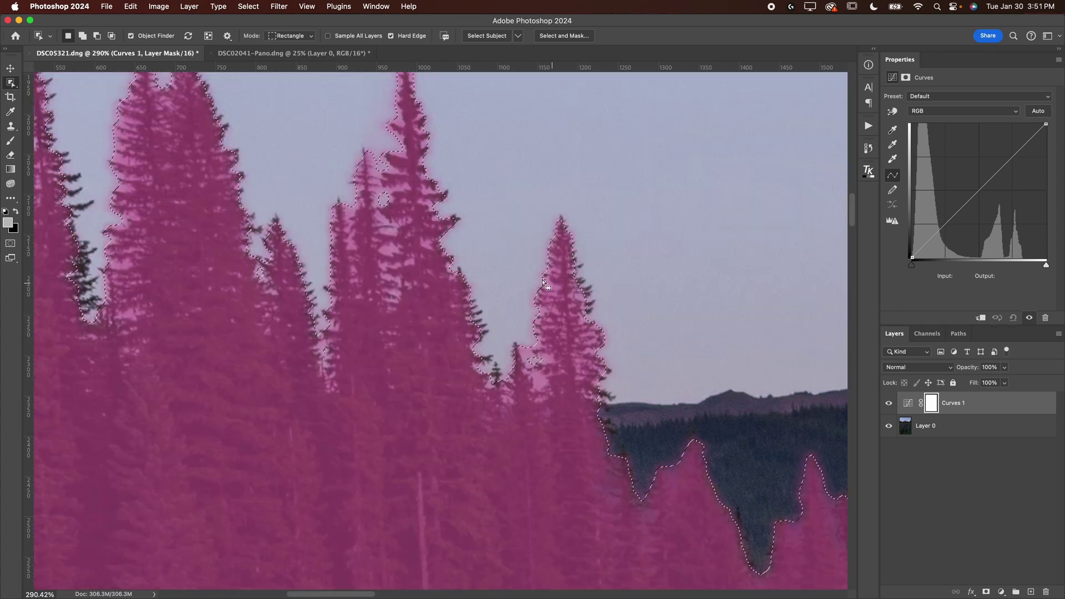
key(super+d)
key(super+0)
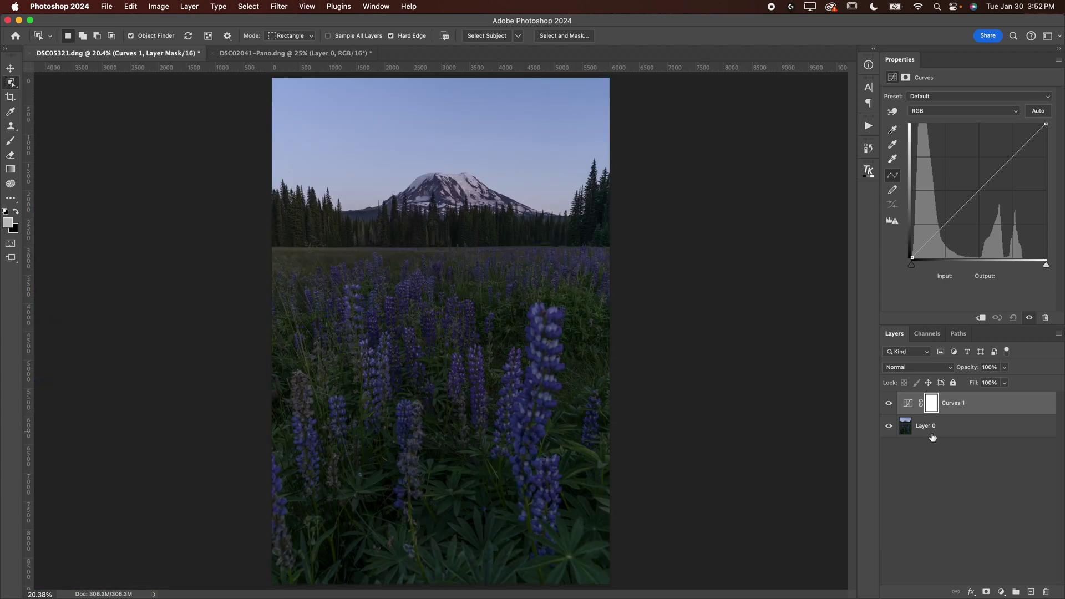
Target the Curves 1 adjustment thumbnail instead of its mask, then choose the Move tool
click(910, 405)
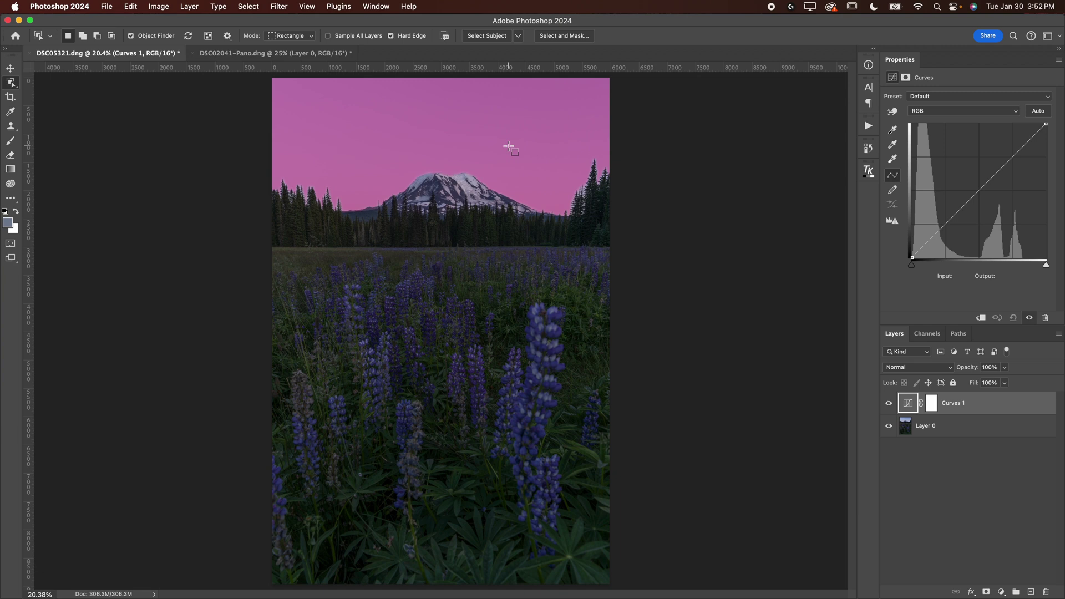
click(908, 403)
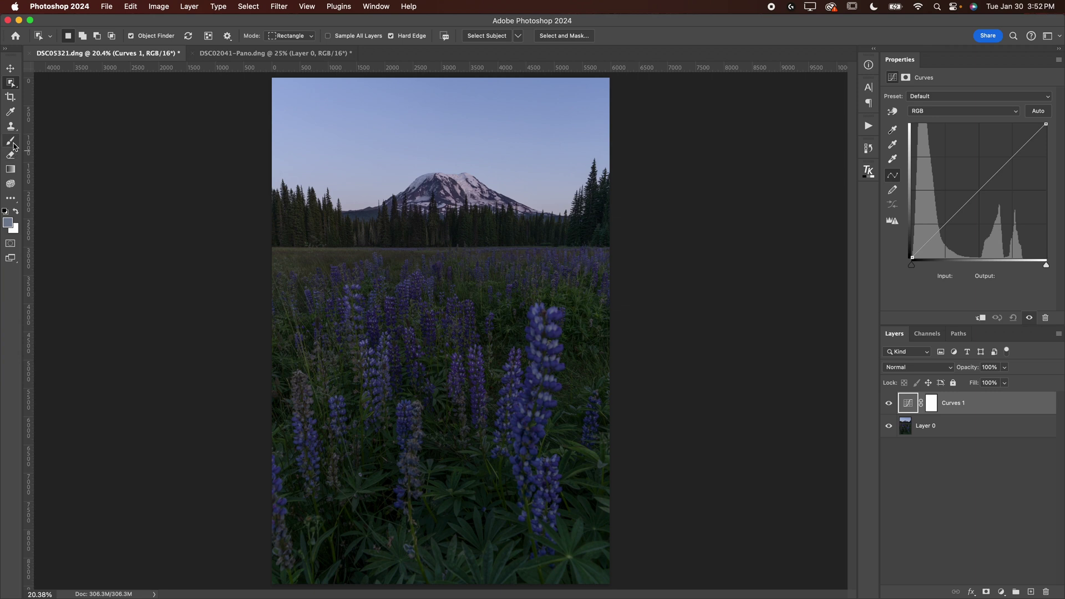
click(10, 68)
Close the unused Select menu, make Layer 0 active, then reopen the Select menu
click(248, 7)
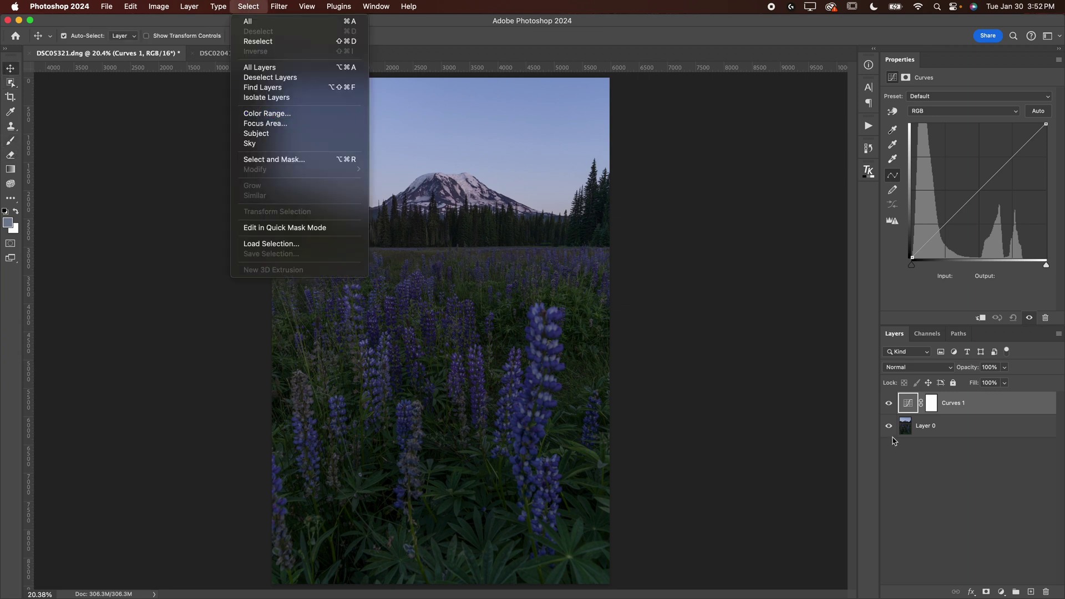
click(921, 455)
click(913, 429)
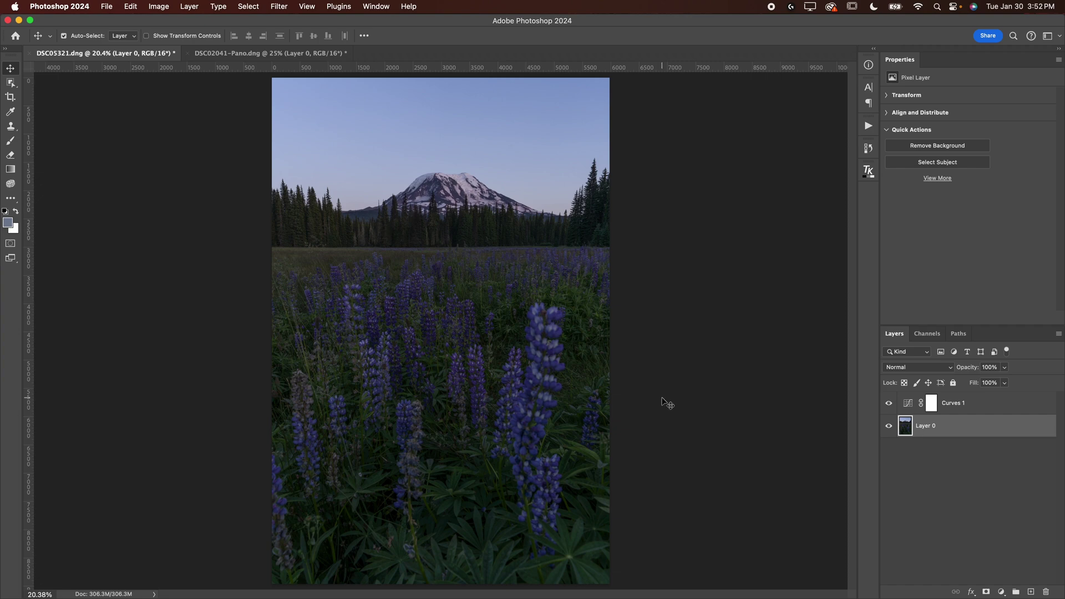
click(255, 6)
Start Select > Color Range with Sampled Colors and sample the sky with the eyedropper
click(266, 114)
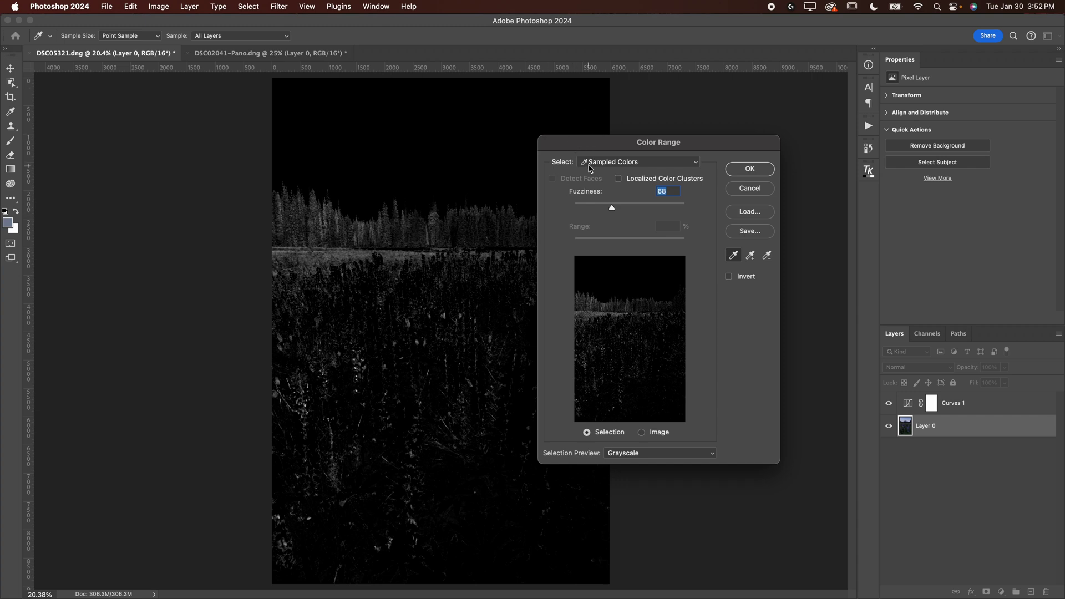
click(598, 163)
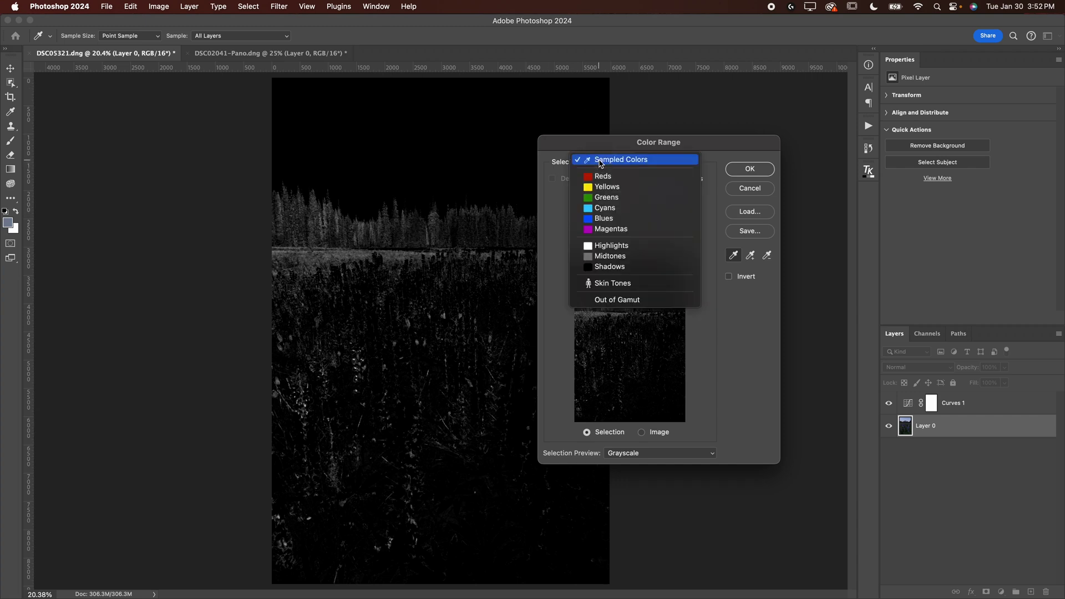
click(599, 163)
drag(586, 144, 715, 114)
click(514, 136)
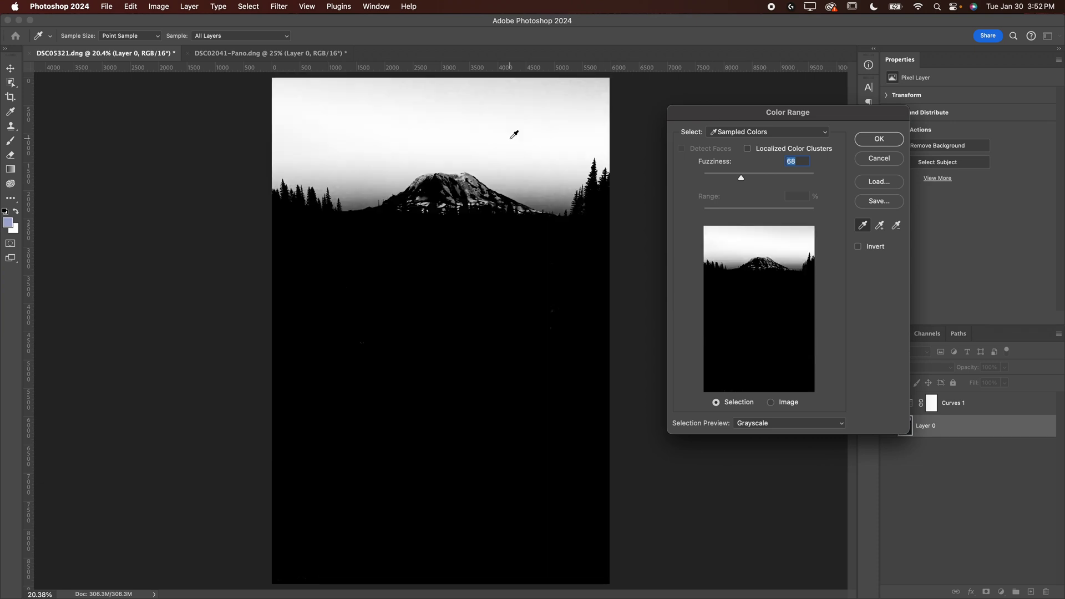
Zoom into the treeline and settle Color Range Fuzziness at 200 after testing lower values
key(super+space)
drag(499, 173, 212, 222)
key(super+space)
drag(457, 183, 530, 191)
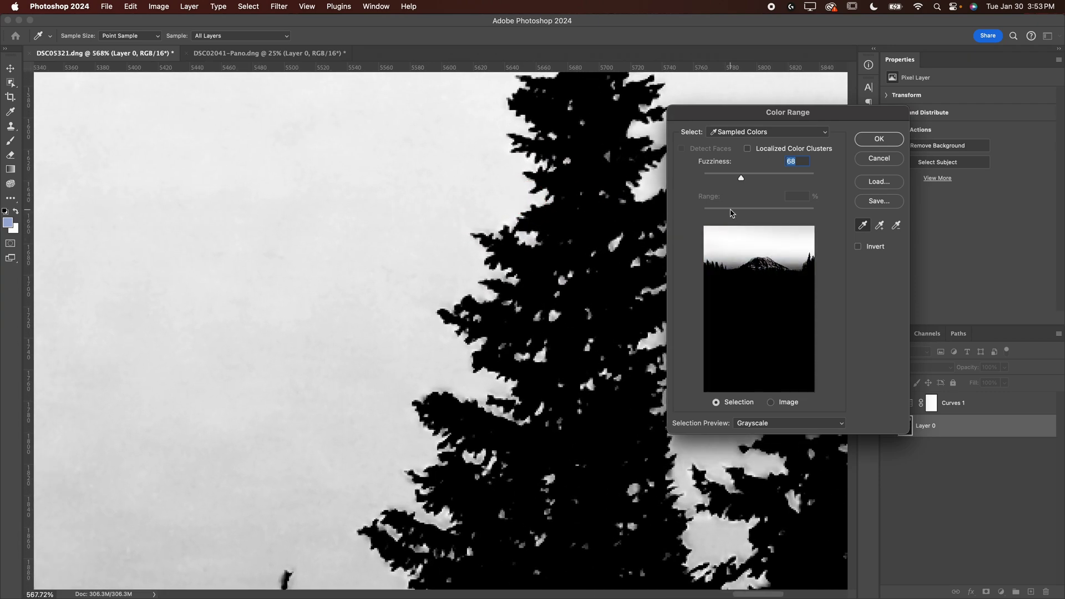
drag(741, 179, 822, 184)
key(super+1)
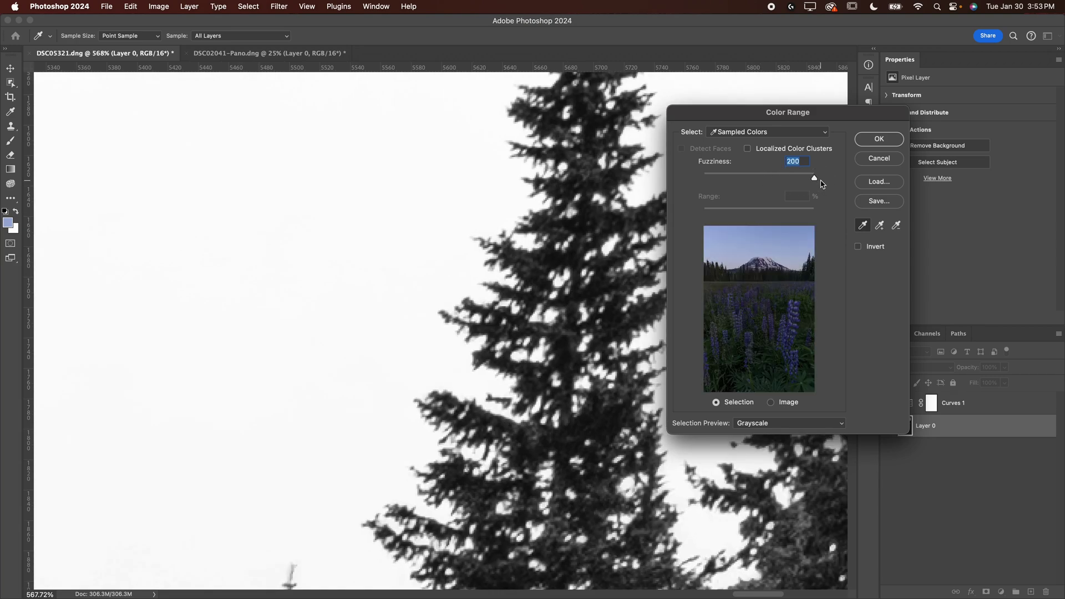
scroll(605, 271, down, 5)
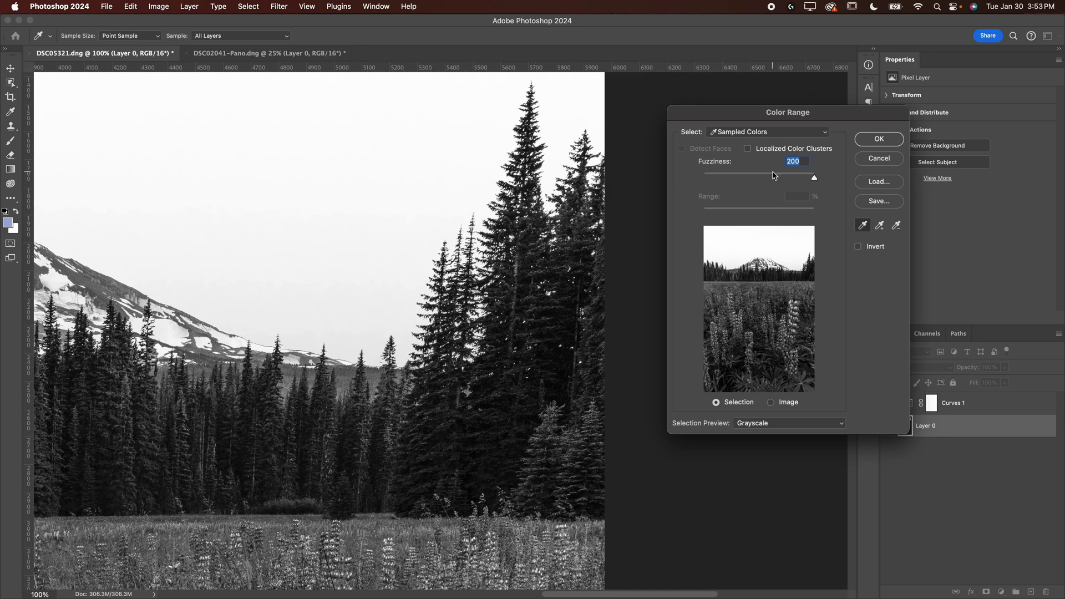
drag(778, 178, 732, 189)
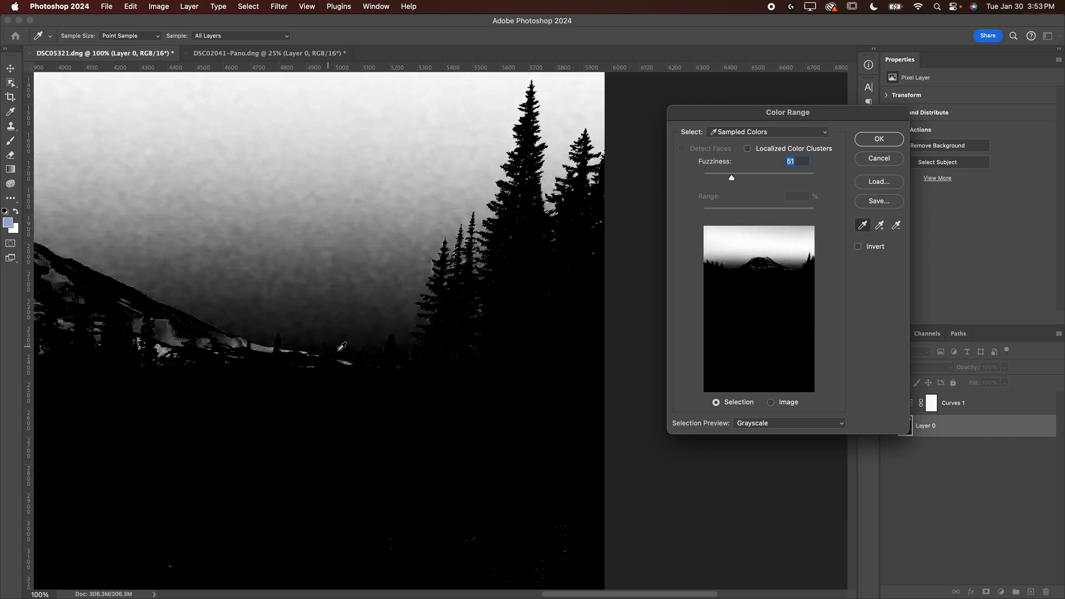
drag(757, 173, 843, 184)
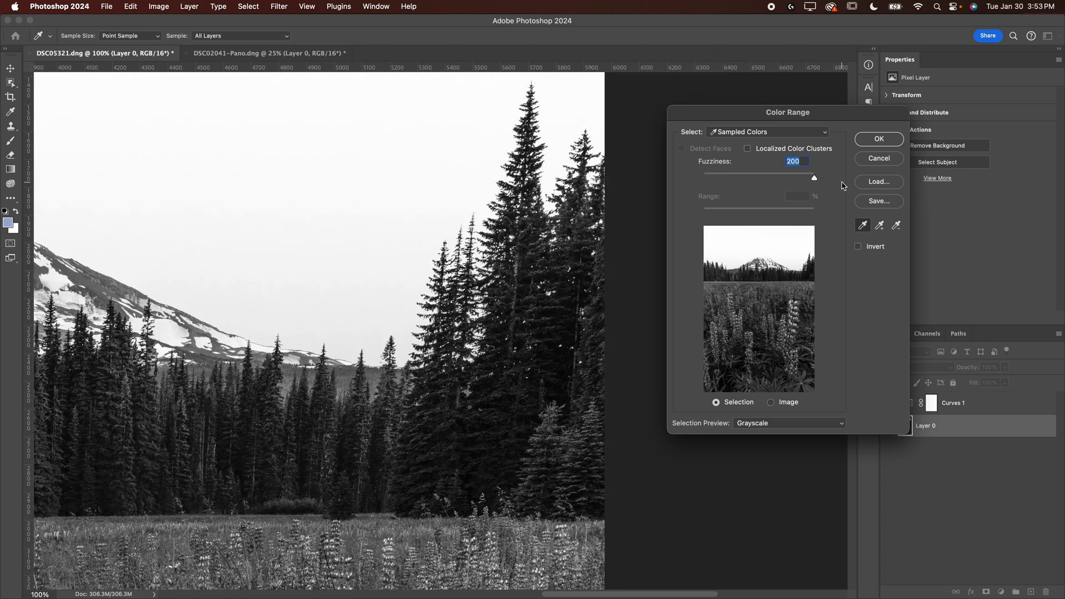
click(442, 249)
Lower Color Range Fuzziness to about 140 and pan across the preview
drag(813, 176, 782, 178)
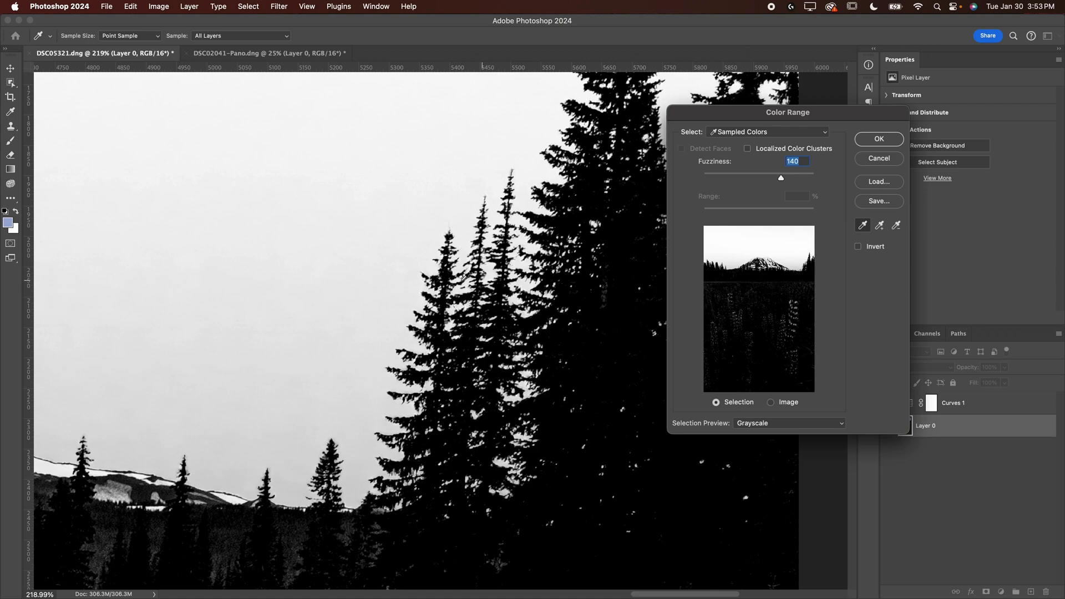
scroll(252, 356, left, 15)
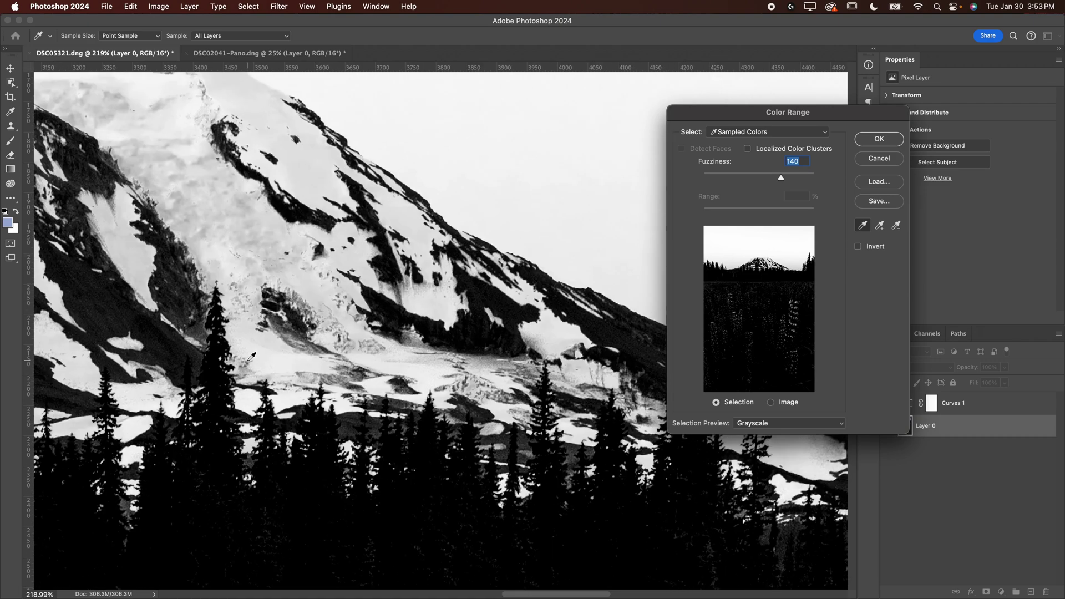
scroll(251, 356, left, 7)
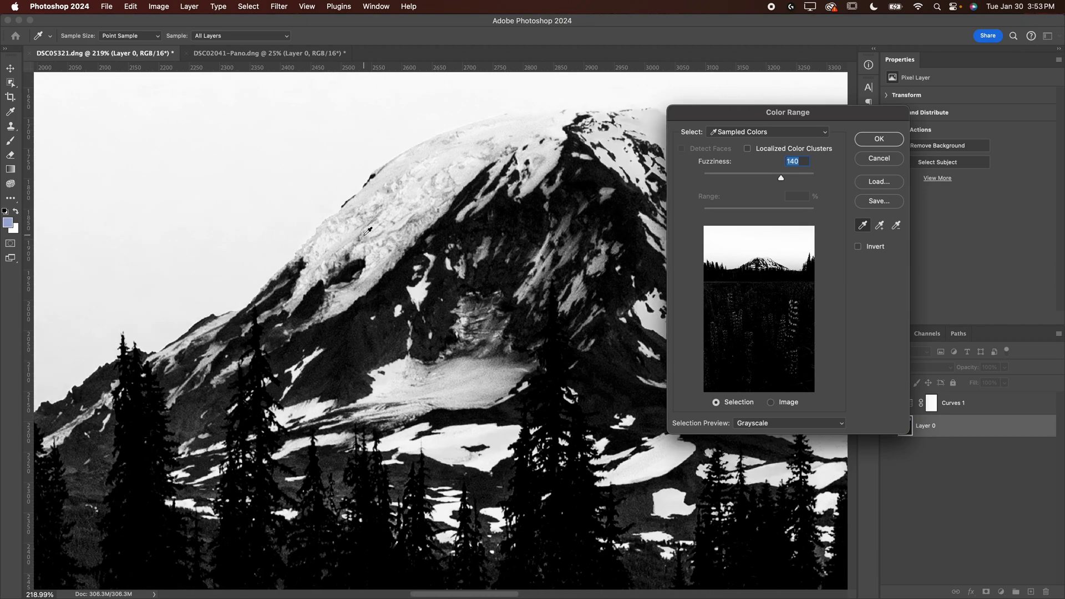
scroll(368, 230, left, 14)
scroll(368, 229, left, 1)
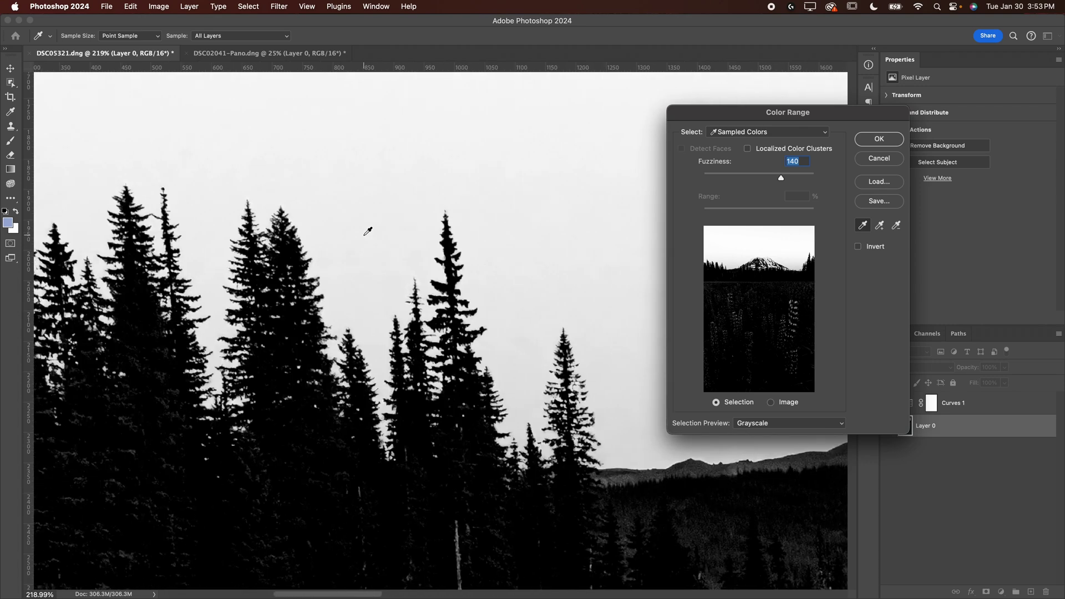
scroll(368, 229, right, 10)
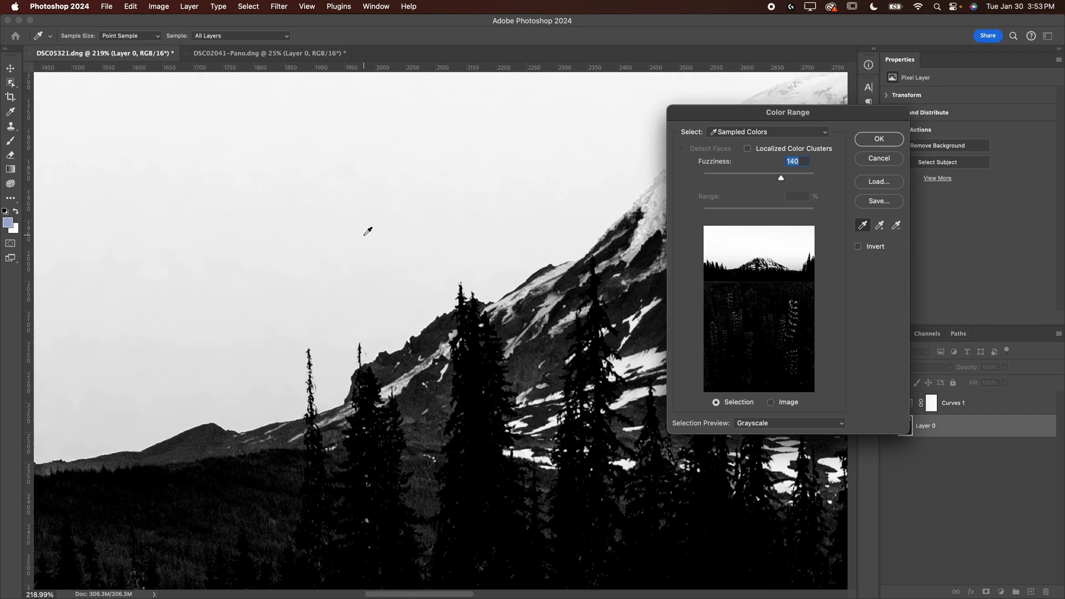
scroll(501, 245, left, 11)
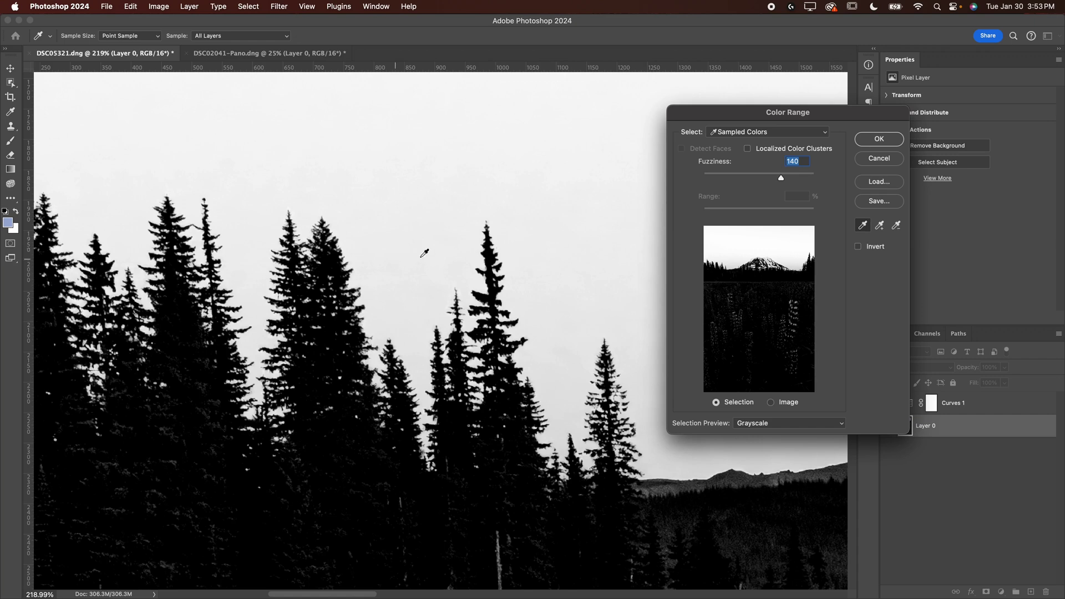
Tighten Fuzziness to 90, check the sky preview across the image, and click OK
drag(768, 176, 753, 177)
scroll(506, 201, left, 7)
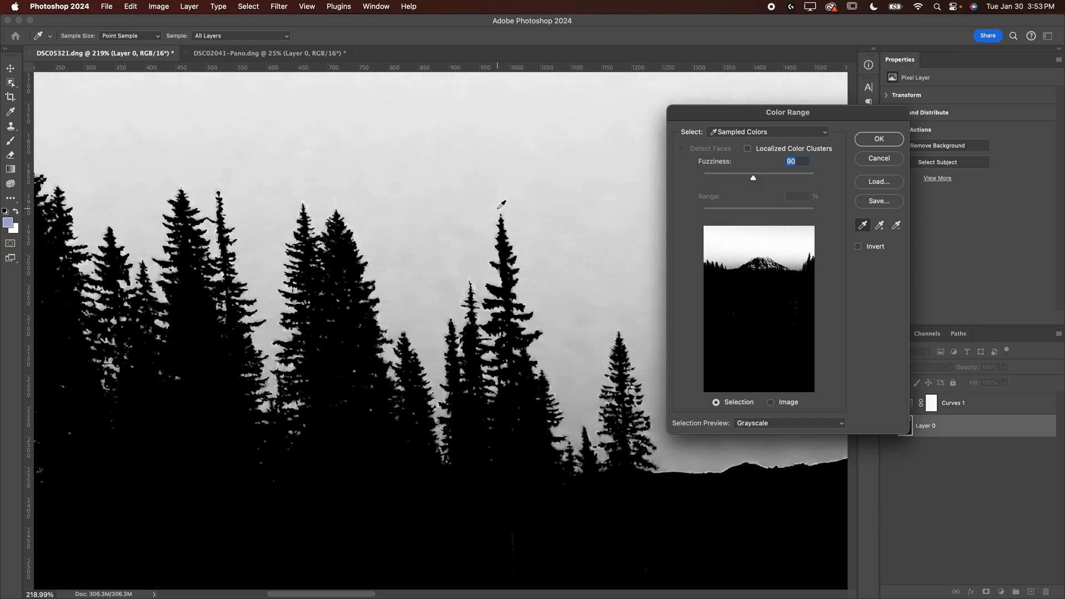
scroll(500, 204, right, 20)
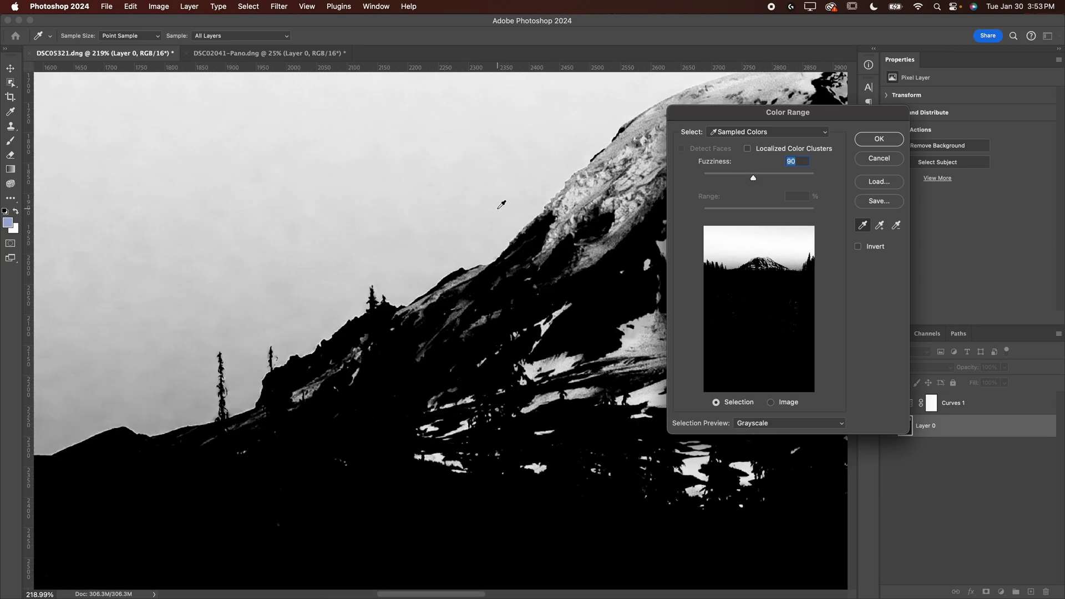
scroll(501, 205, right, 15)
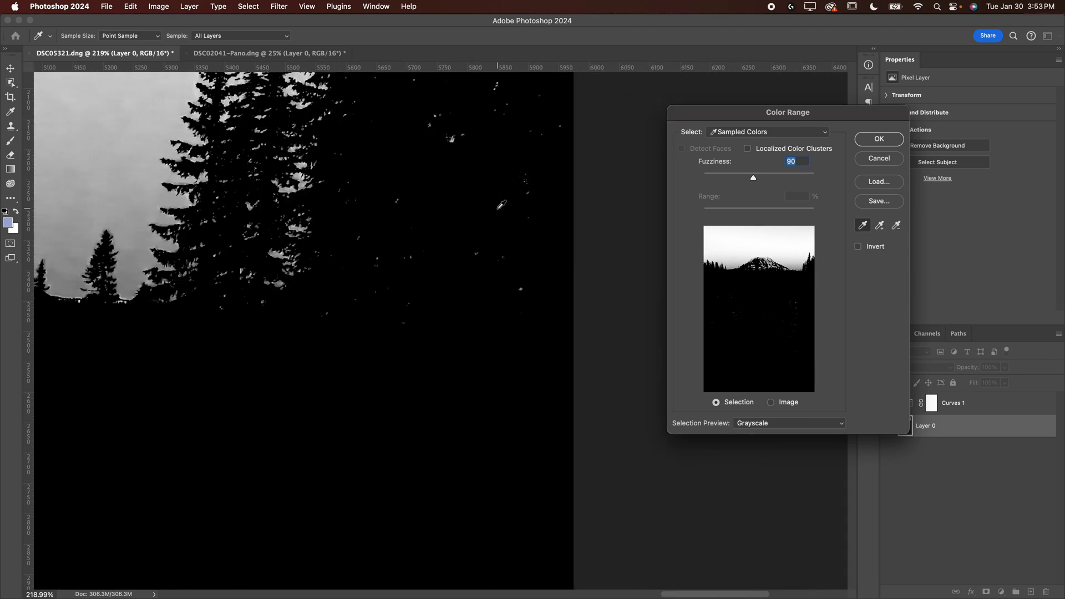
scroll(501, 205, up, 4)
scroll(501, 205, left, 2)
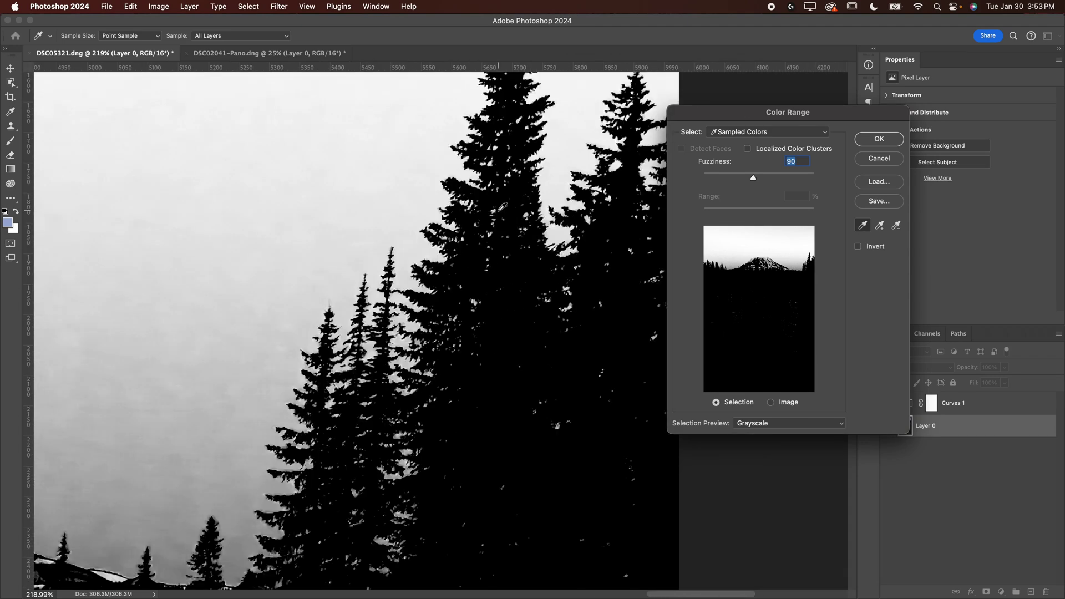
scroll(384, 279, down, 10)
scroll(384, 279, left, 12)
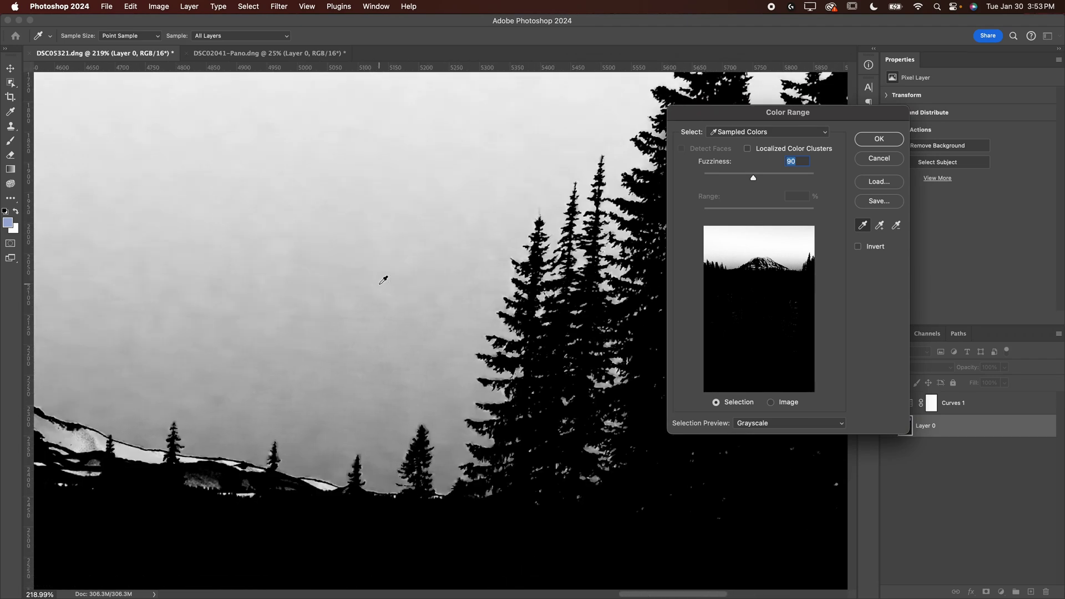
scroll(353, 289, right, 4)
scroll(353, 289, up, 1)
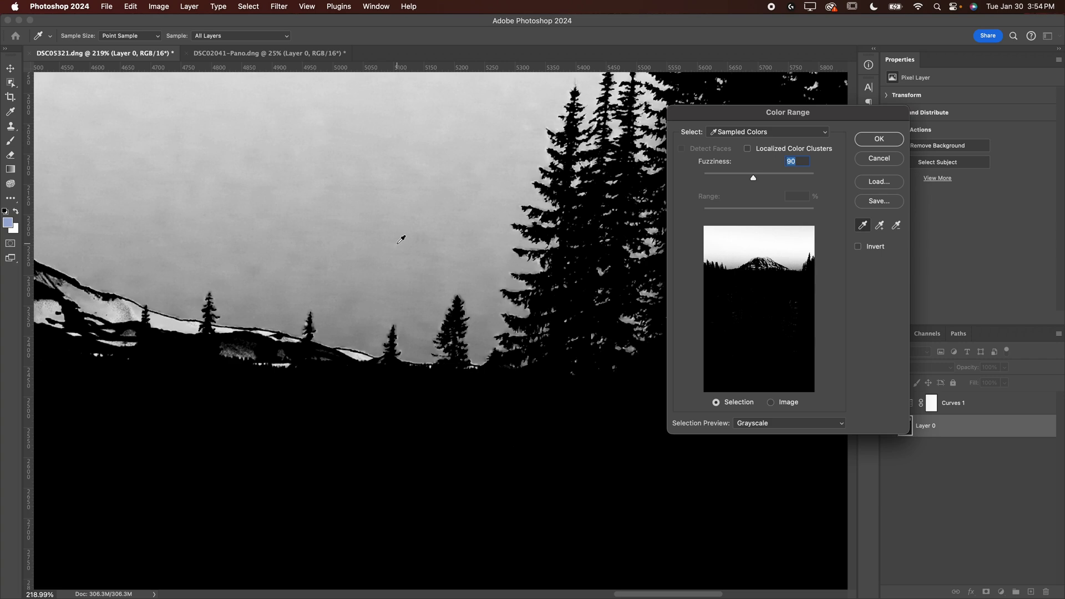
click(878, 138)
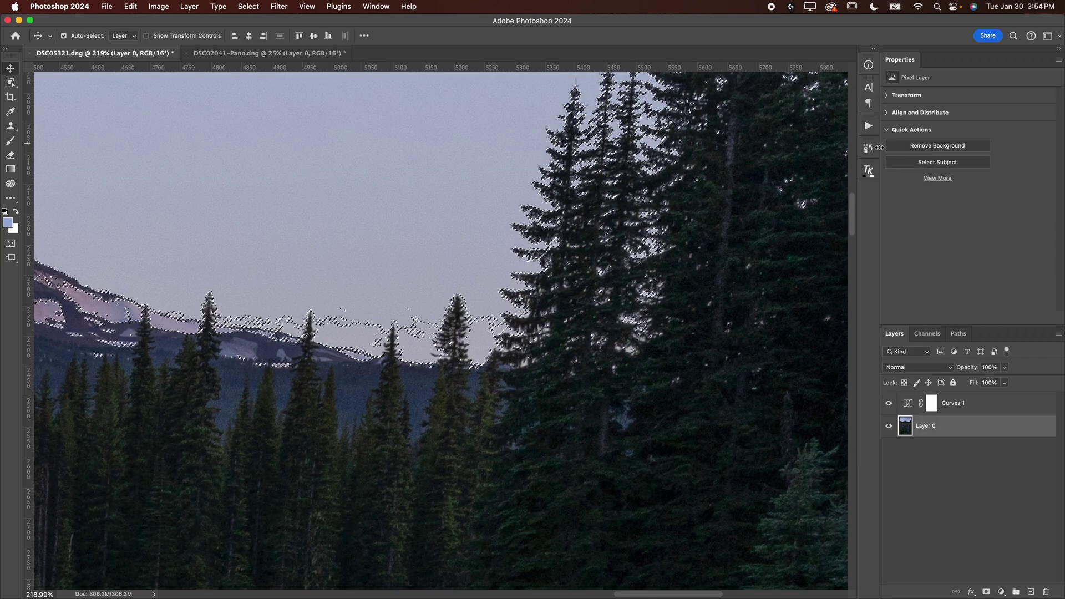
Build the Curves 1 mask from the sky selection and view it in greyscale at 100%
click(932, 404)
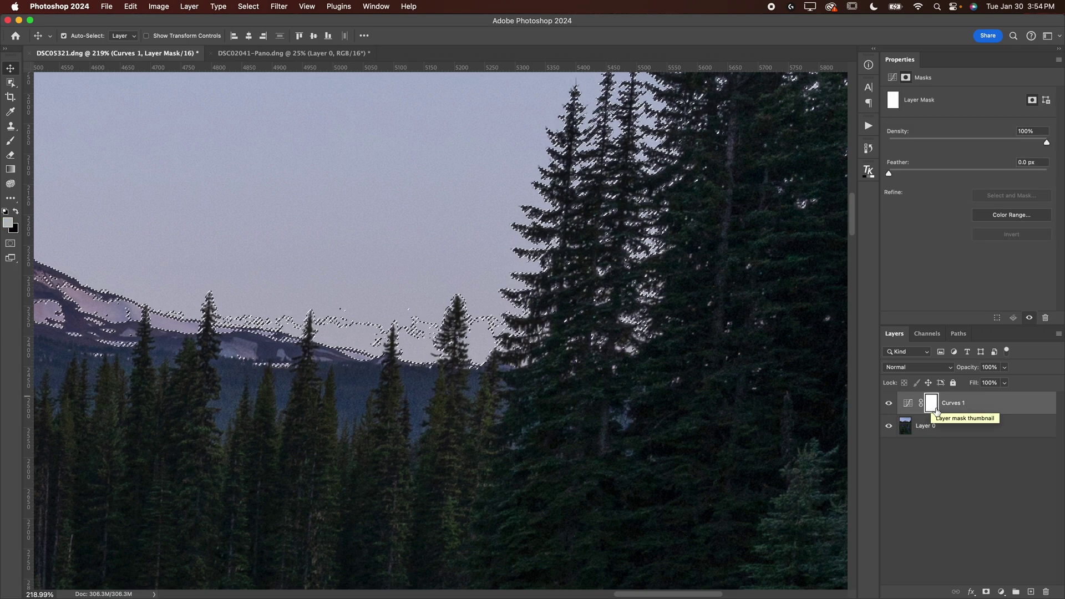
click(985, 591)
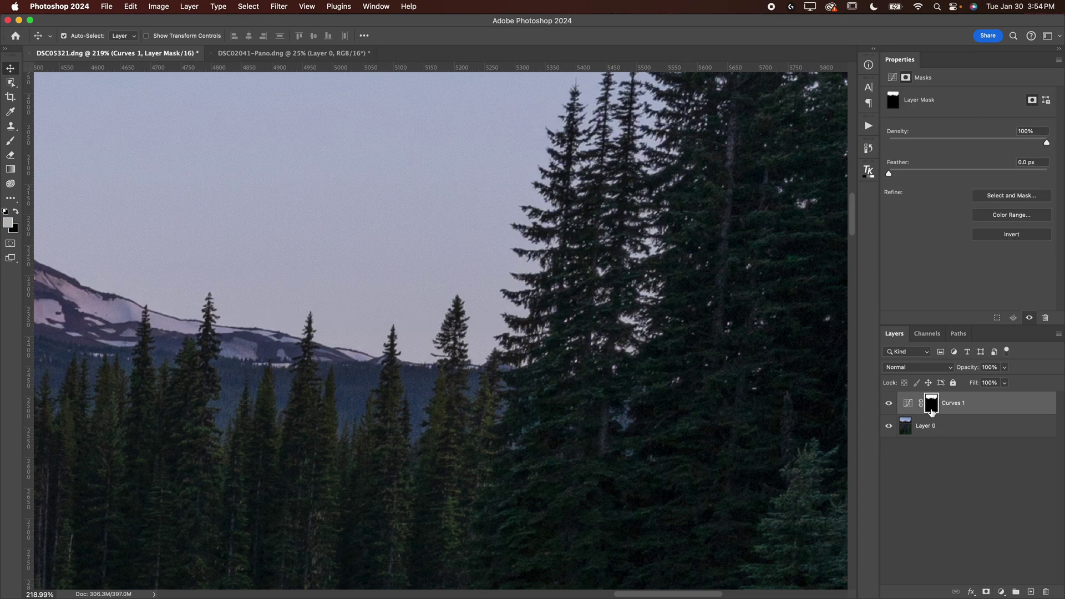
alt+click(931, 412)
key(super+1)
Pull the Curves 1 curve down to darken the sky, then undo it
scroll(644, 369, left, 20)
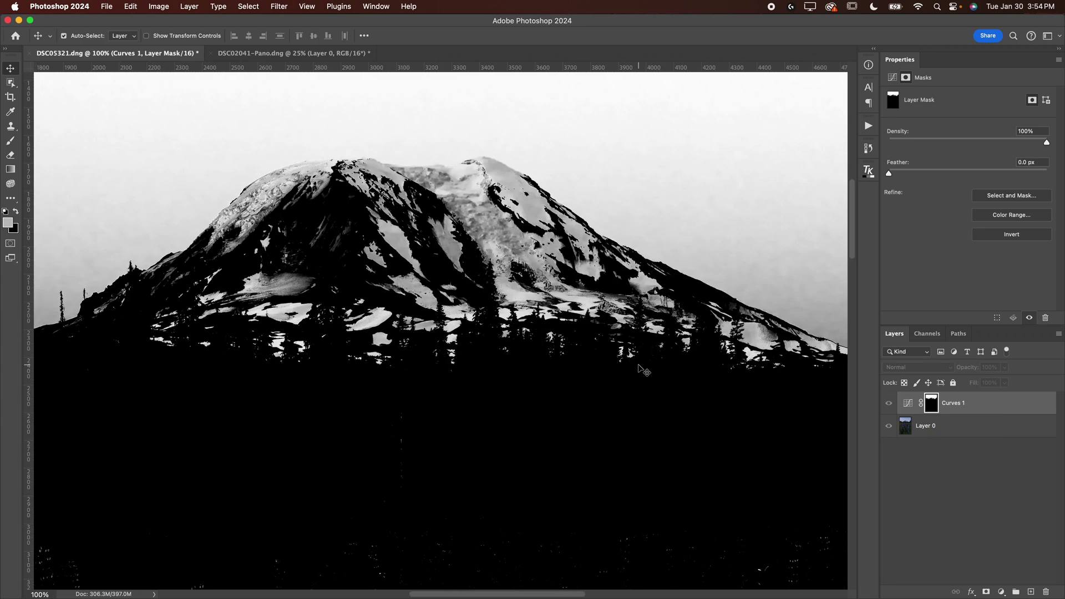
click(908, 402)
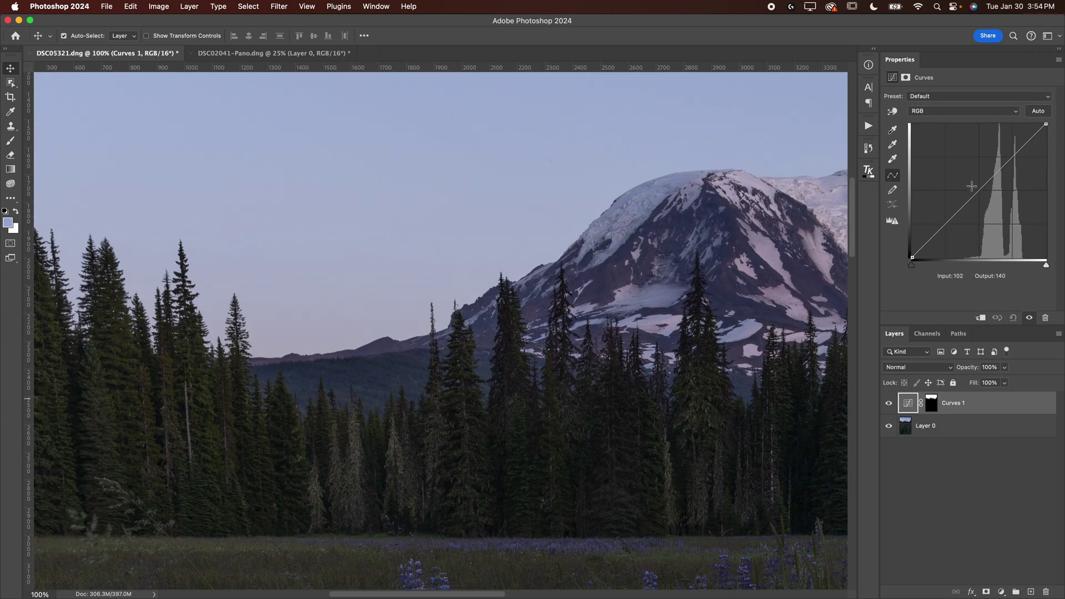
drag(981, 188, 998, 223)
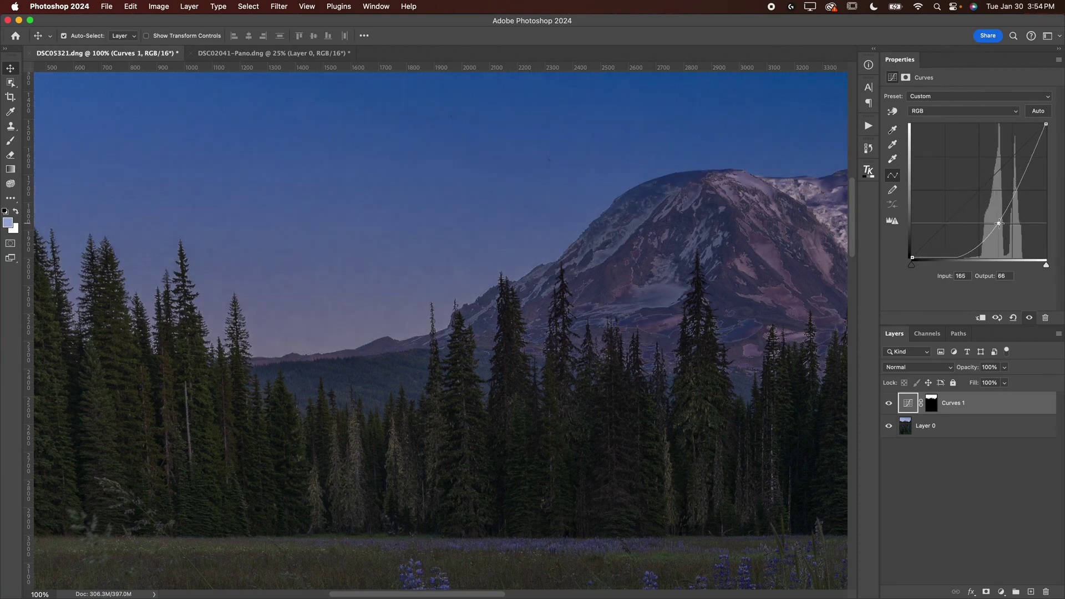
scroll(742, 243, right, 15)
scroll(744, 241, left, 15)
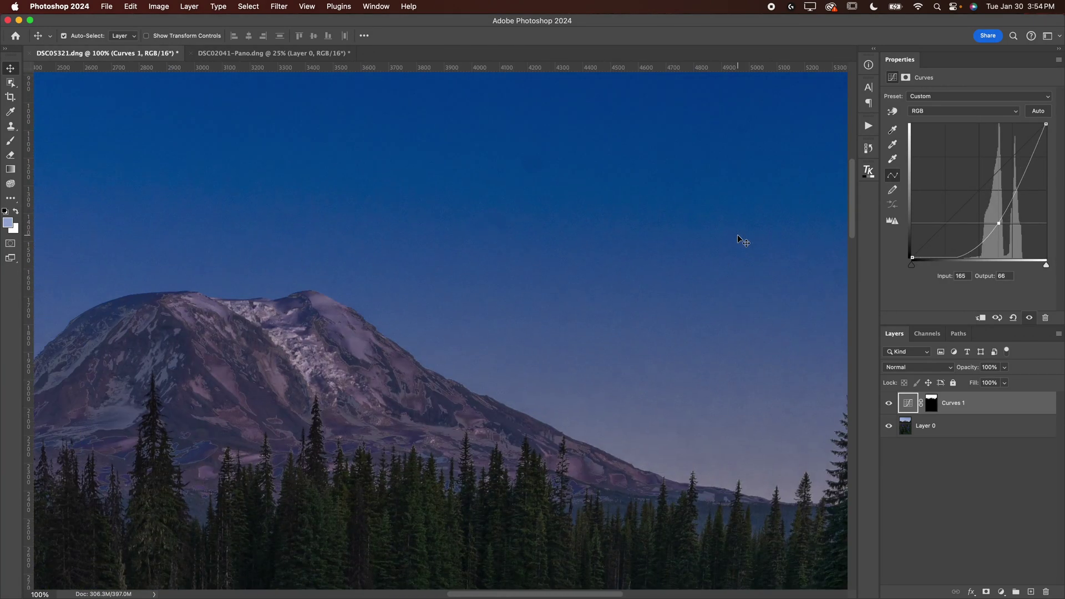
key(super+z)
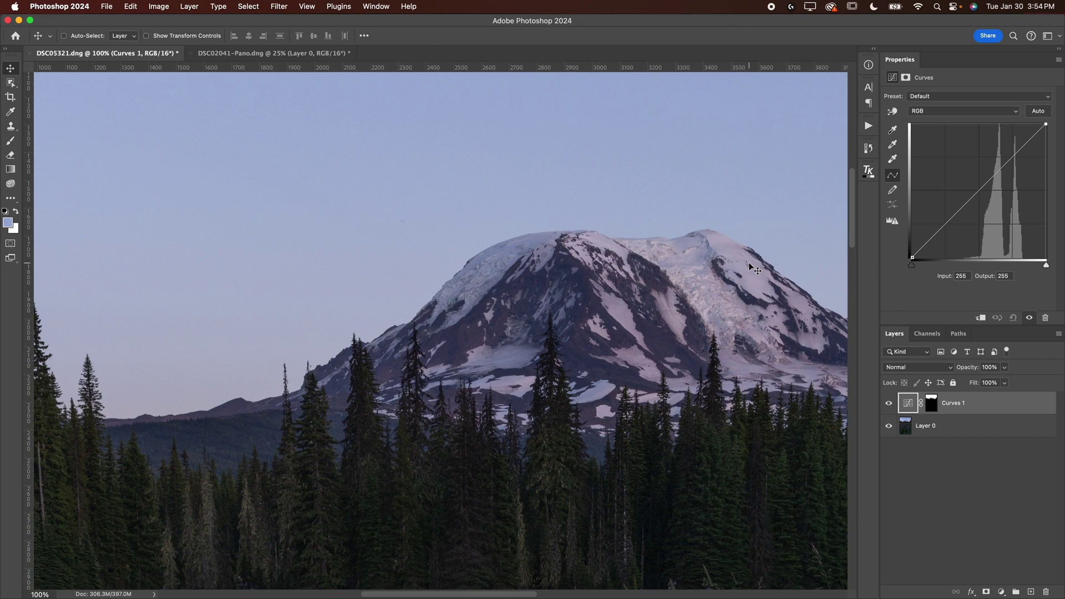
Display the Curves 1 layer mask in greyscale on the canvas again
scroll(690, 323, right, 10)
click(938, 406)
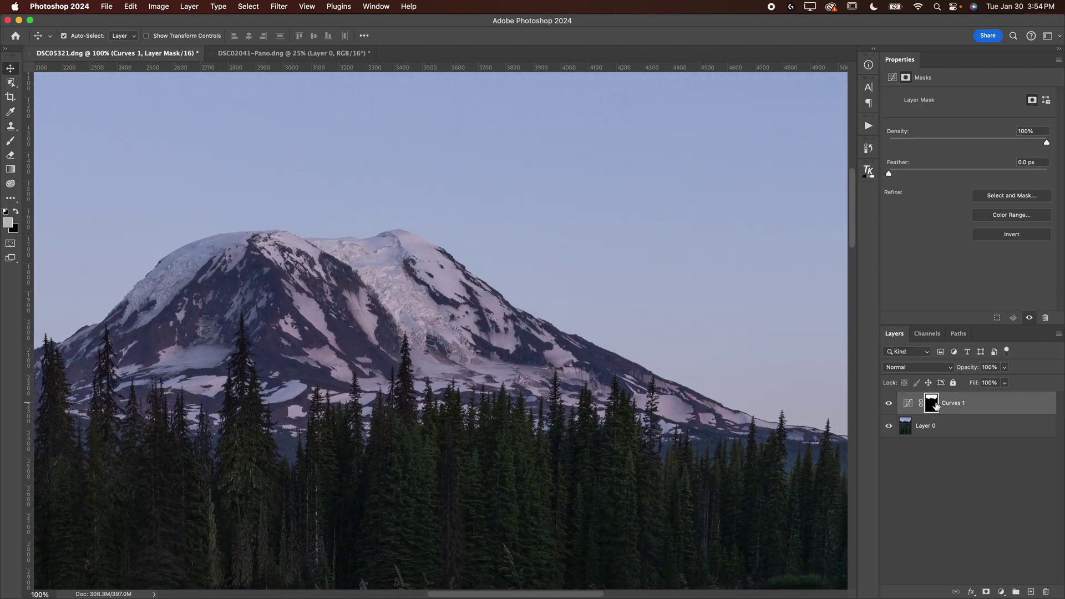
alt+click(936, 407)
scroll(676, 355, right, 15)
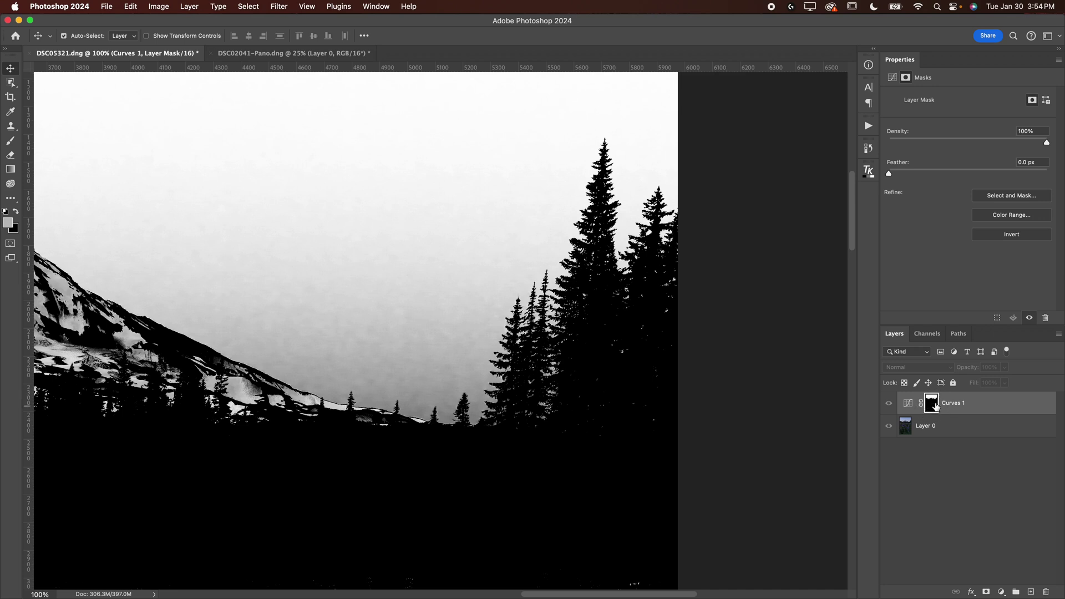
key(super+l)
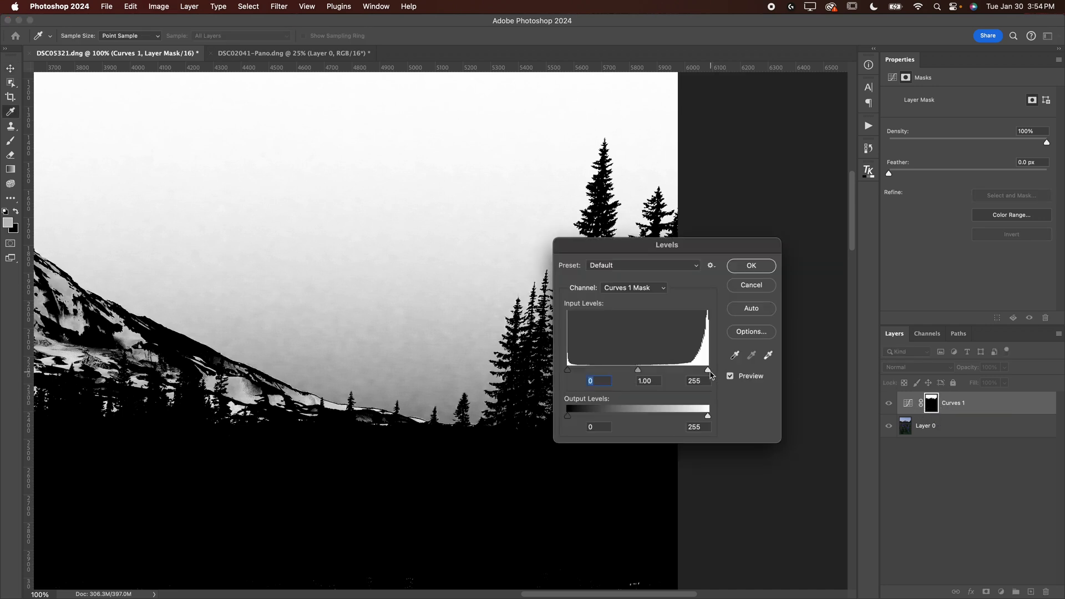
drag(697, 373, 681, 373)
mouse_move(600, 373)
mouse_down()
mouse_move(660, 372)
mouse_move(602, 377)
mouse_up()
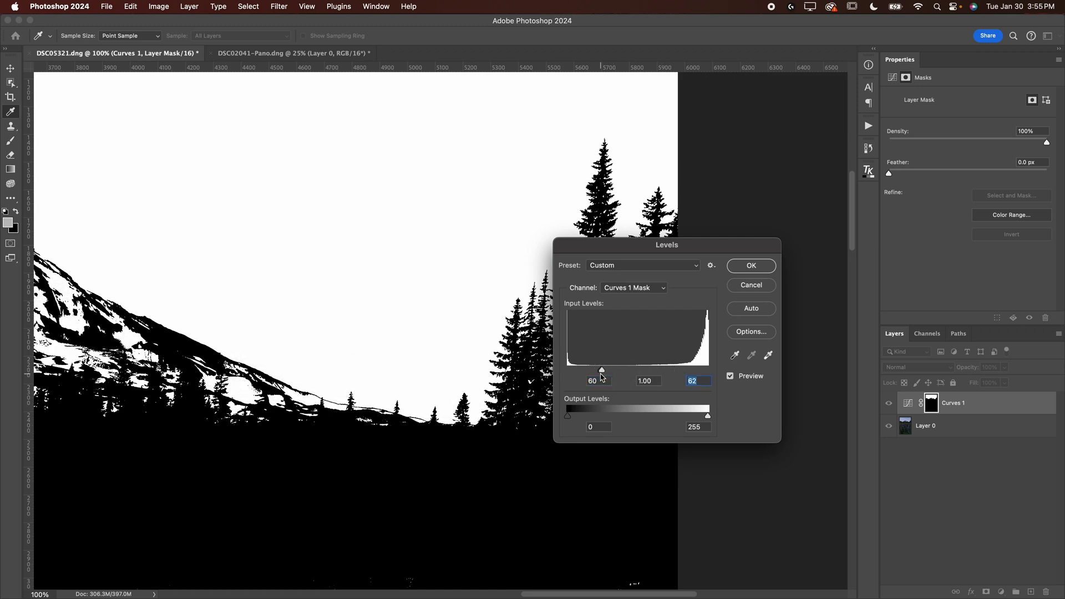
scroll(295, 238, left, 20)
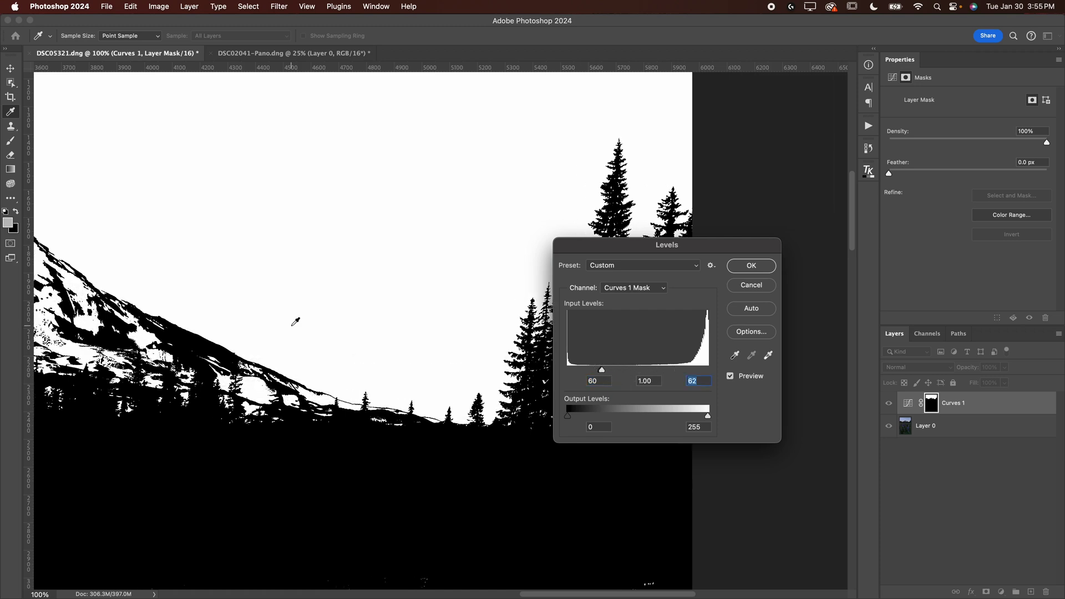
scroll(294, 322, left, 6)
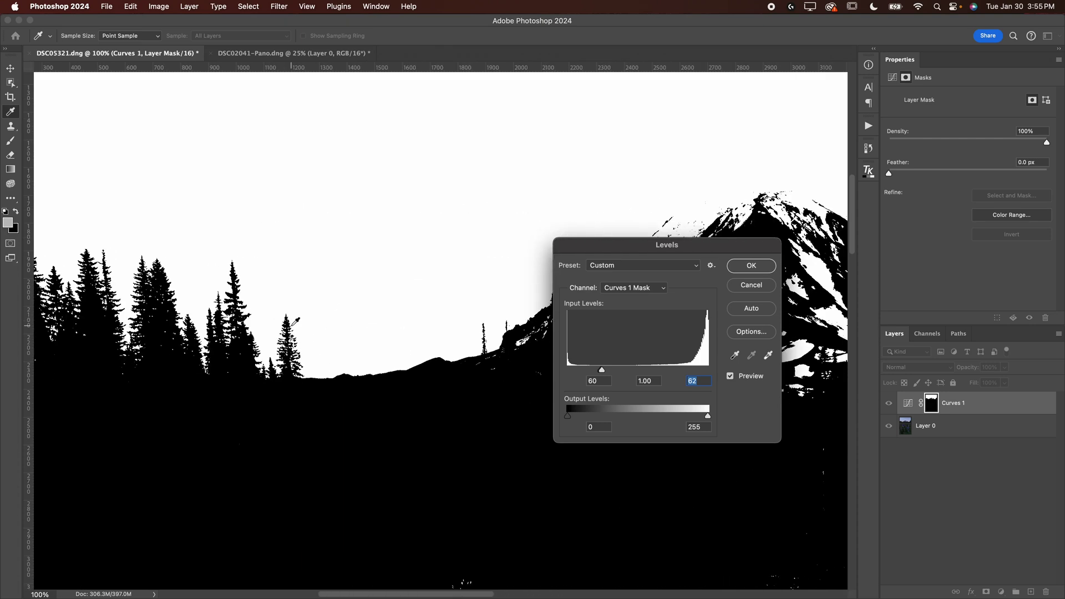
click(745, 287)
scroll(746, 288, right, 18)
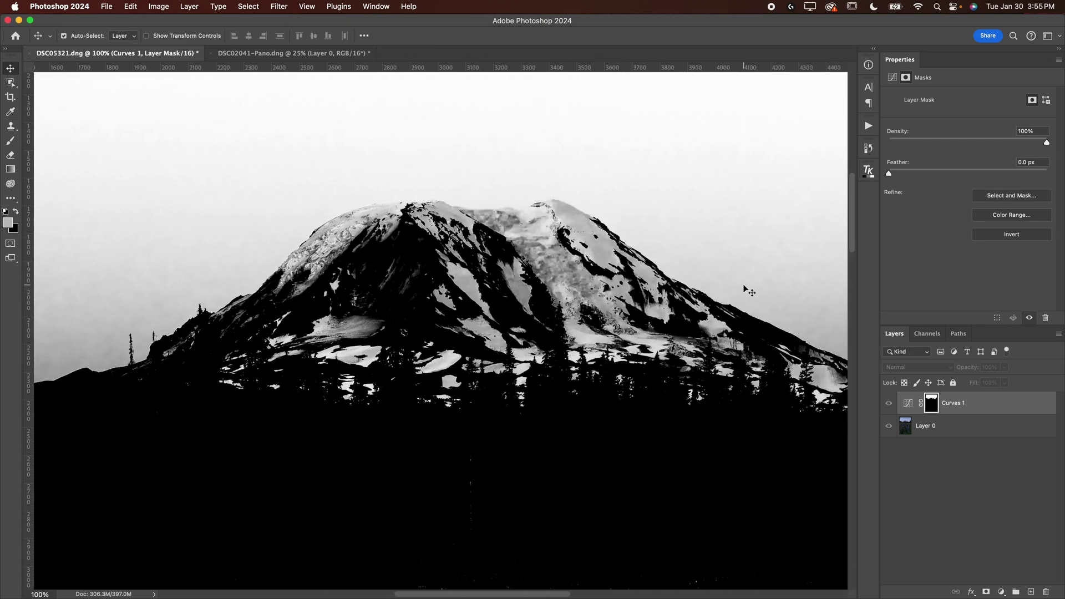
Set the Brush to a 296 px Soft Round tip, then open the blend Mode list
scroll(745, 289, right, 4)
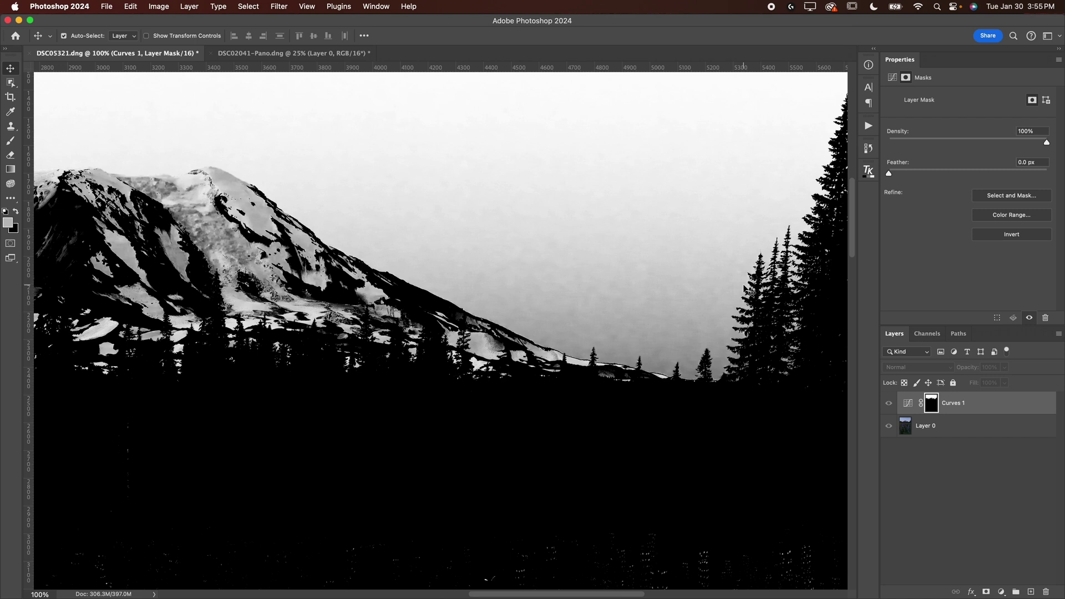
scroll(746, 289, right, 6)
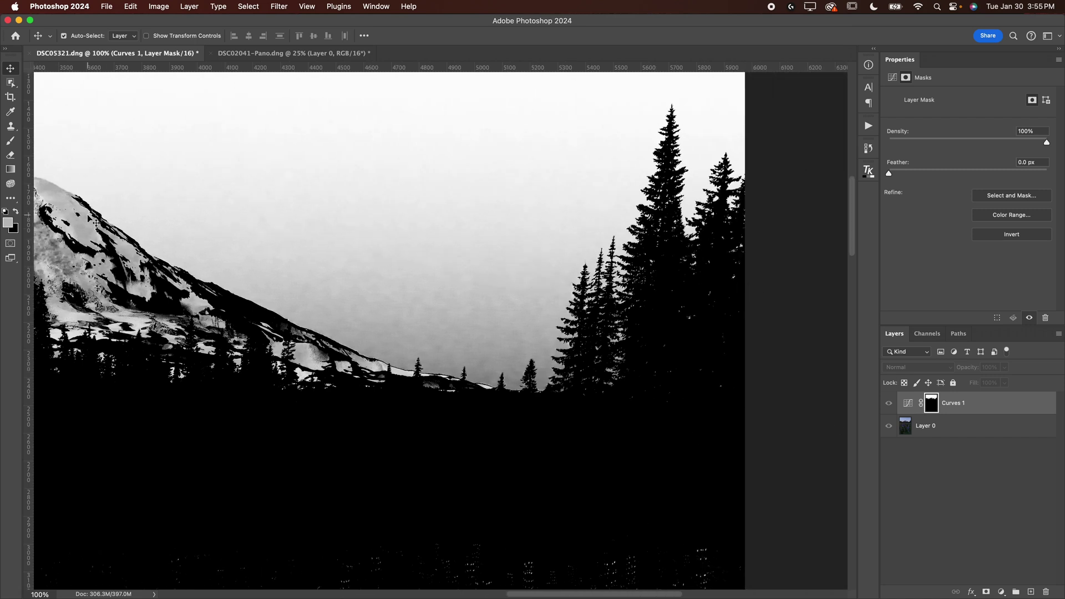
click(10, 142)
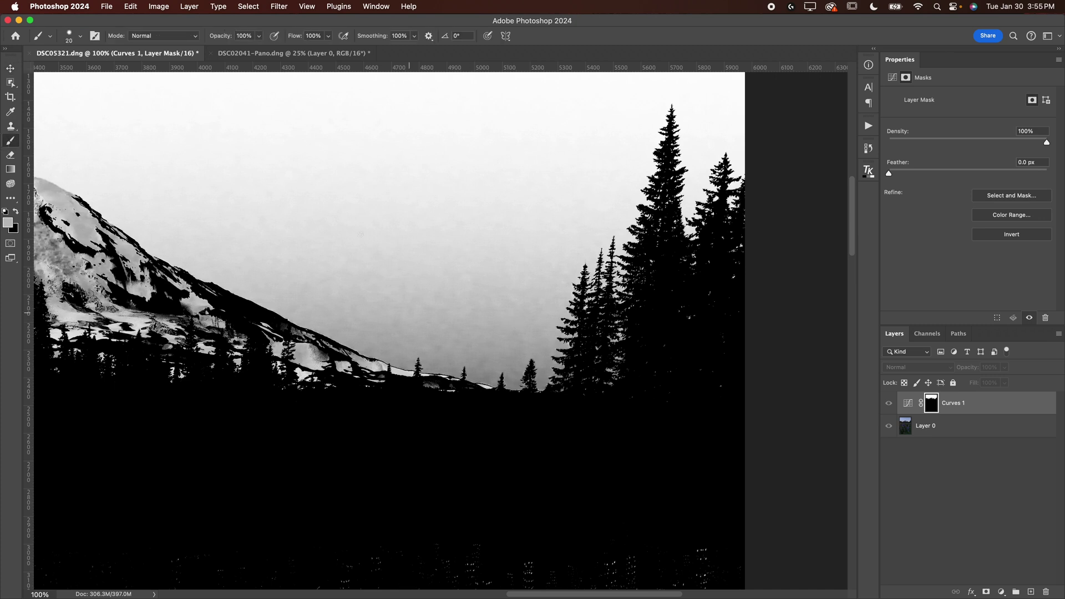
click(83, 37)
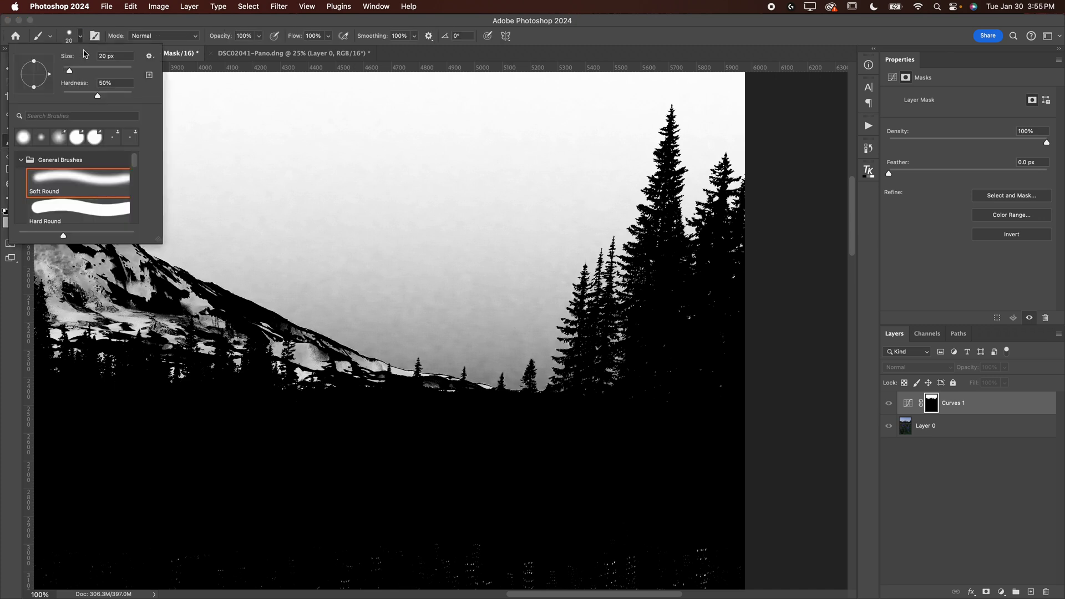
drag(96, 70, 123, 74)
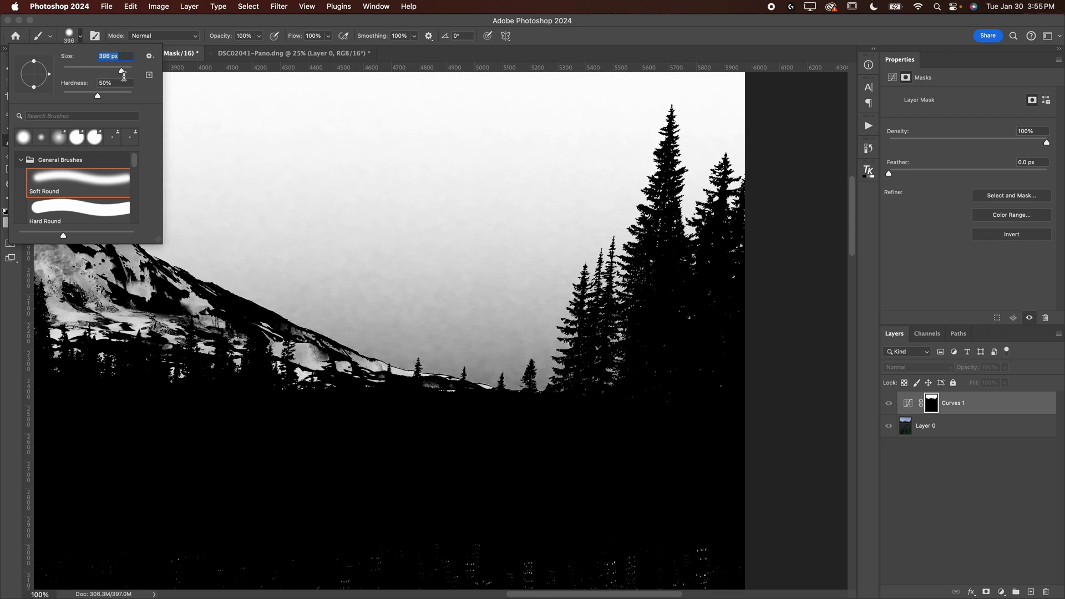
click(83, 37)
click(150, 37)
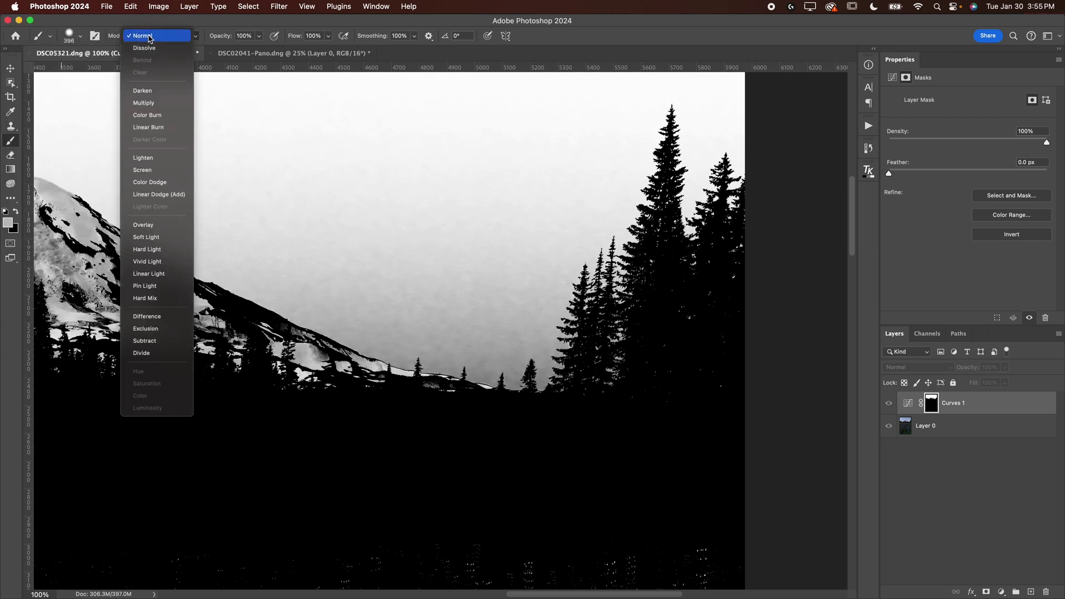
Switch the brush to Soft Light and paint the mask sky white beside the tall and small trees
click(171, 237)
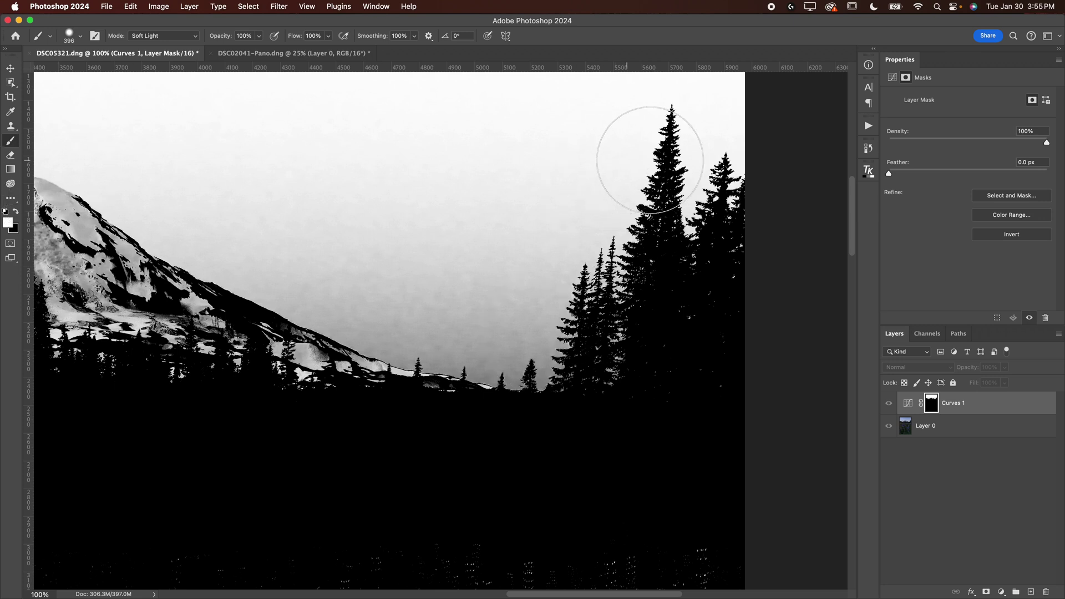
mouse_move(687, 139)
mouse_down()
mouse_move(608, 210)
mouse_move(606, 237)
mouse_move(542, 284)
mouse_move(495, 262)
mouse_move(435, 285)
mouse_move(410, 278)
mouse_move(441, 284)
mouse_move(486, 218)
mouse_move(388, 269)
mouse_move(547, 264)
mouse_move(415, 241)
mouse_move(552, 347)
mouse_move(532, 354)
mouse_move(507, 353)
mouse_move(561, 337)
mouse_move(632, 274)
mouse_move(669, 191)
mouse_move(527, 224)
mouse_up()
scroll(527, 224, left, 5)
mouse_move(667, 316)
mouse_down()
mouse_move(677, 326)
mouse_move(660, 336)
mouse_move(488, 254)
mouse_move(494, 273)
mouse_up()
scroll(494, 274, right, 10)
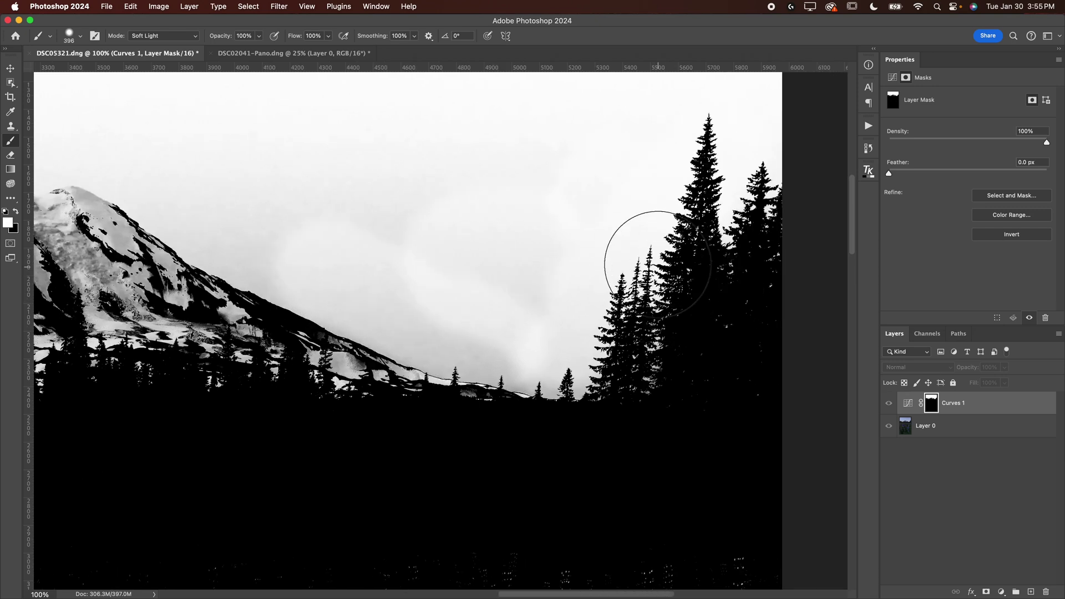
Whiten the mask sky above the ridge down to the ridgeline
mouse_move(658, 266)
mouse_down()
mouse_move(763, 277)
mouse_move(527, 245)
mouse_up()
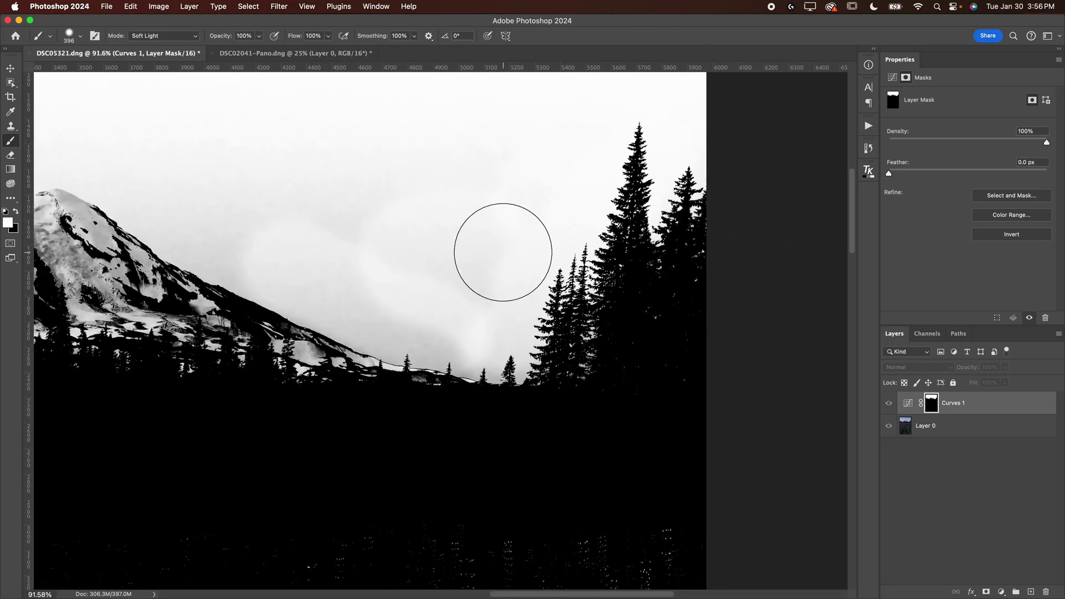
scroll(503, 253, left, 5)
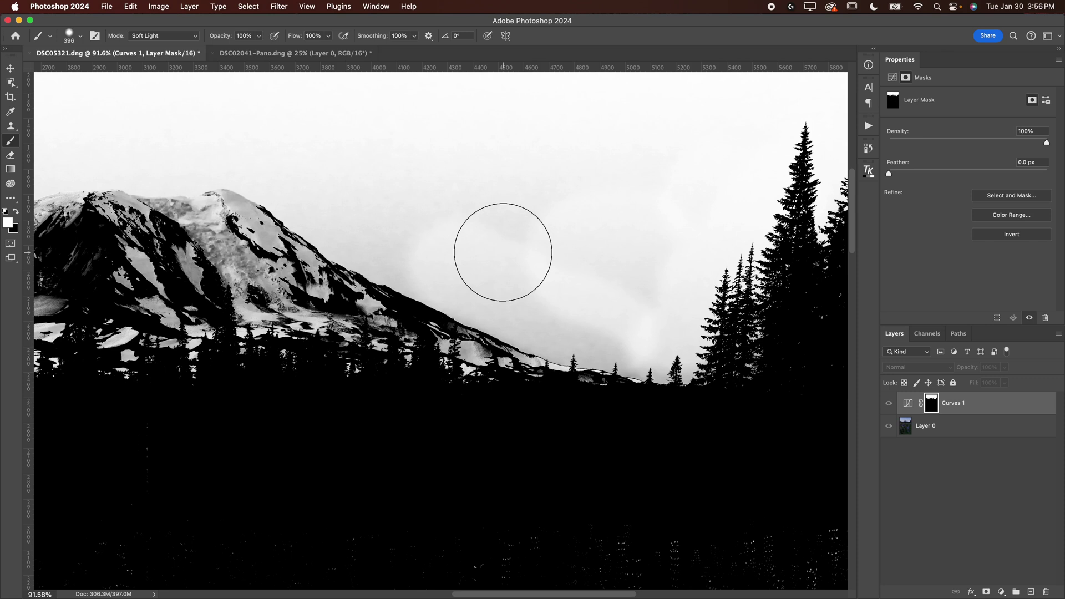
click(549, 297)
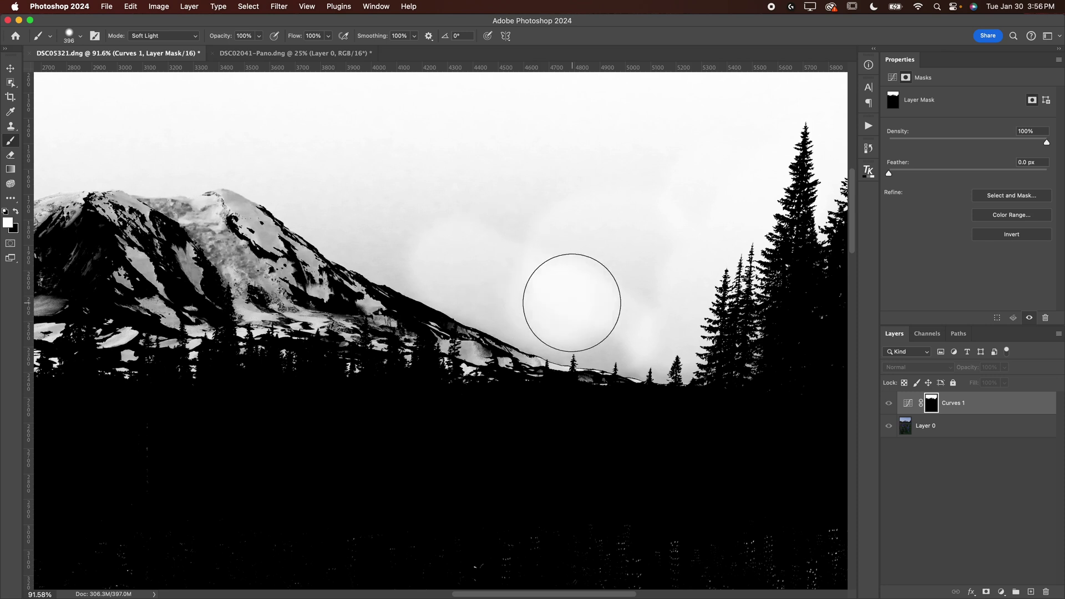
mouse_move(549, 282)
mouse_down()
mouse_move(489, 188)
mouse_move(429, 176)
mouse_move(434, 200)
mouse_move(413, 232)
mouse_move(360, 257)
mouse_move(505, 316)
mouse_move(463, 293)
mouse_move(589, 332)
mouse_move(692, 344)
mouse_move(618, 338)
mouse_move(675, 332)
mouse_up()
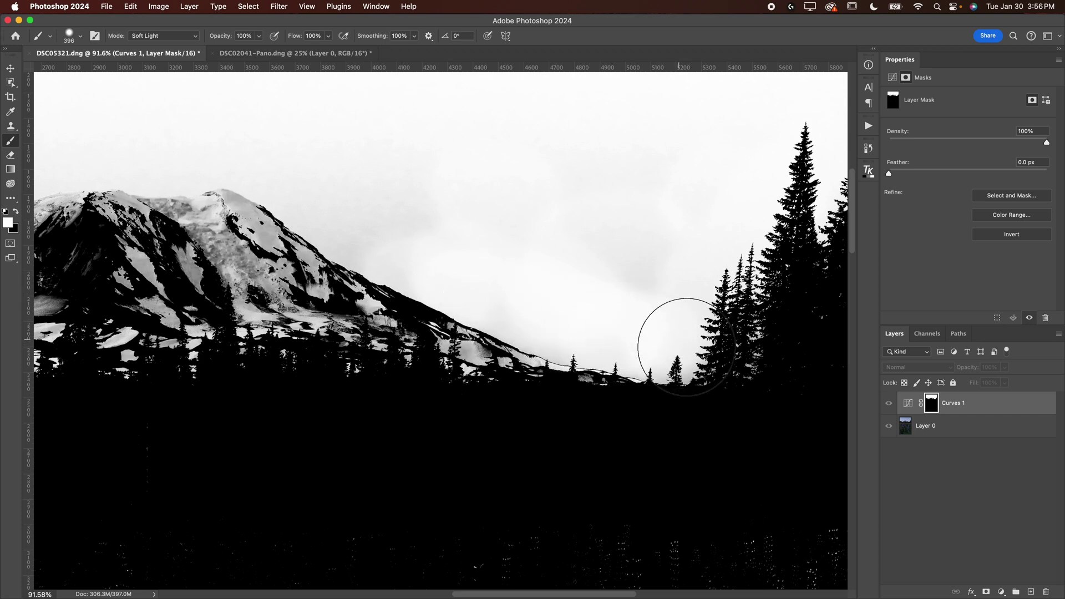
scroll(637, 238, right, 5)
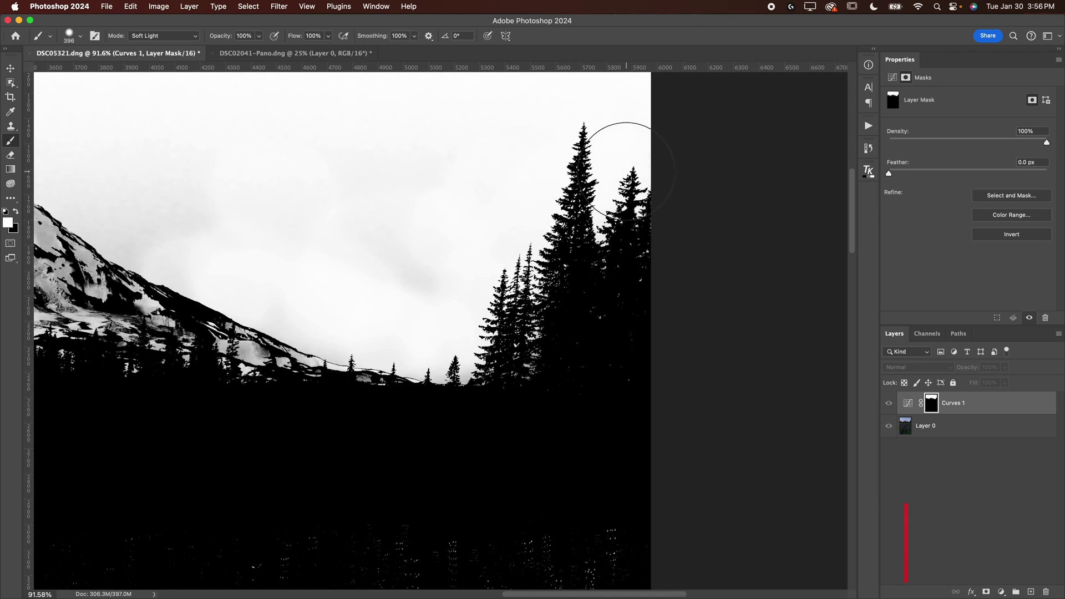
scroll(388, 232, up, 3)
scroll(387, 233, left, 3)
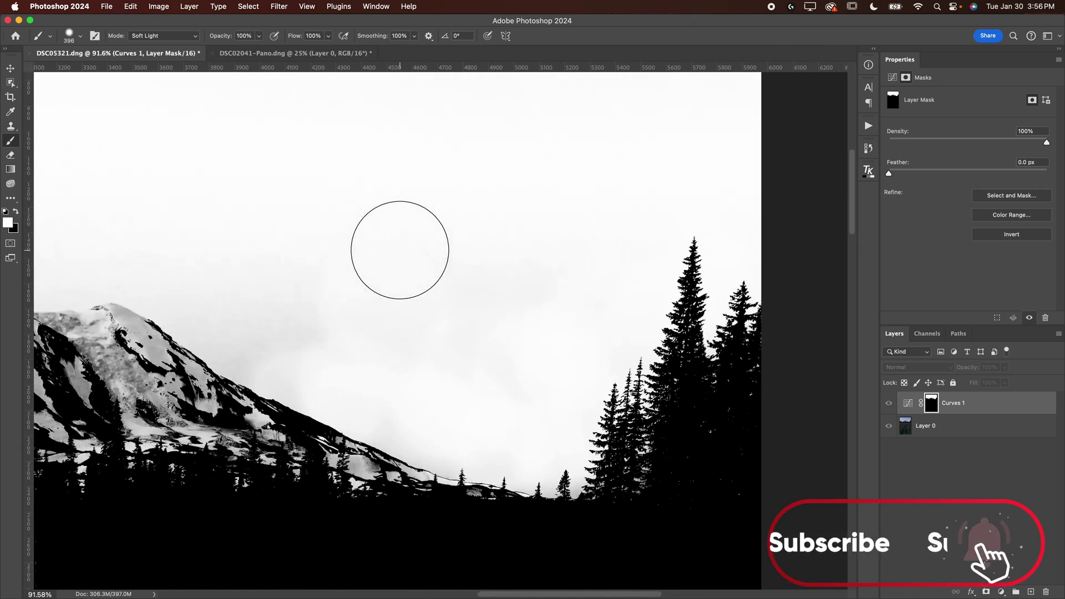
scroll(353, 289, left, 10)
scroll(353, 289, down, 2)
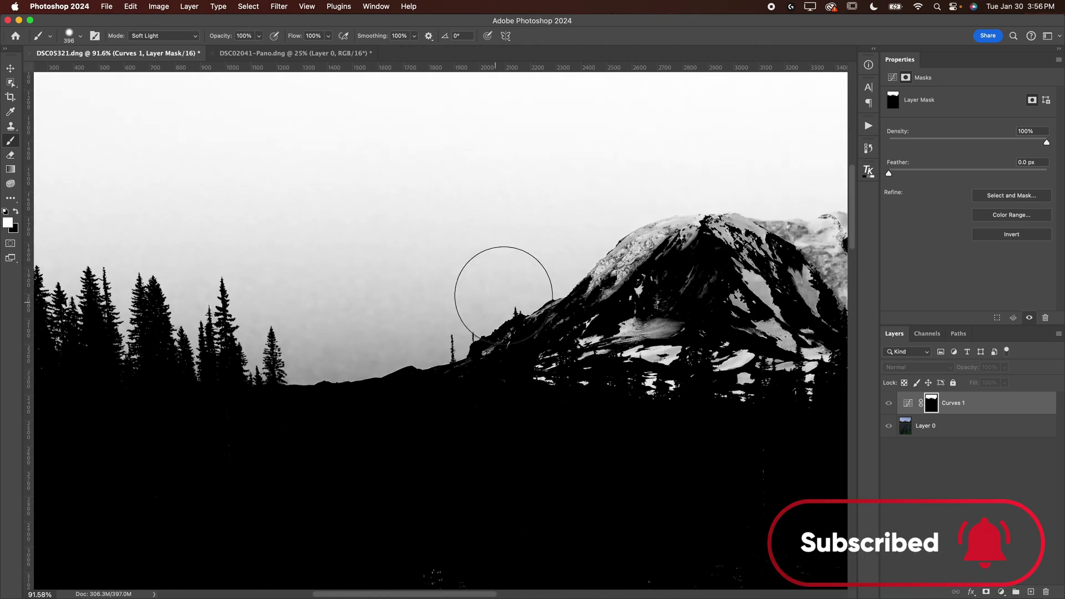
Lighten the mask sky along the ridge and beside the left trees, resizing the brush with [ and ]
key(bracketleft)
key(bracketleft)
key(bracketleft)
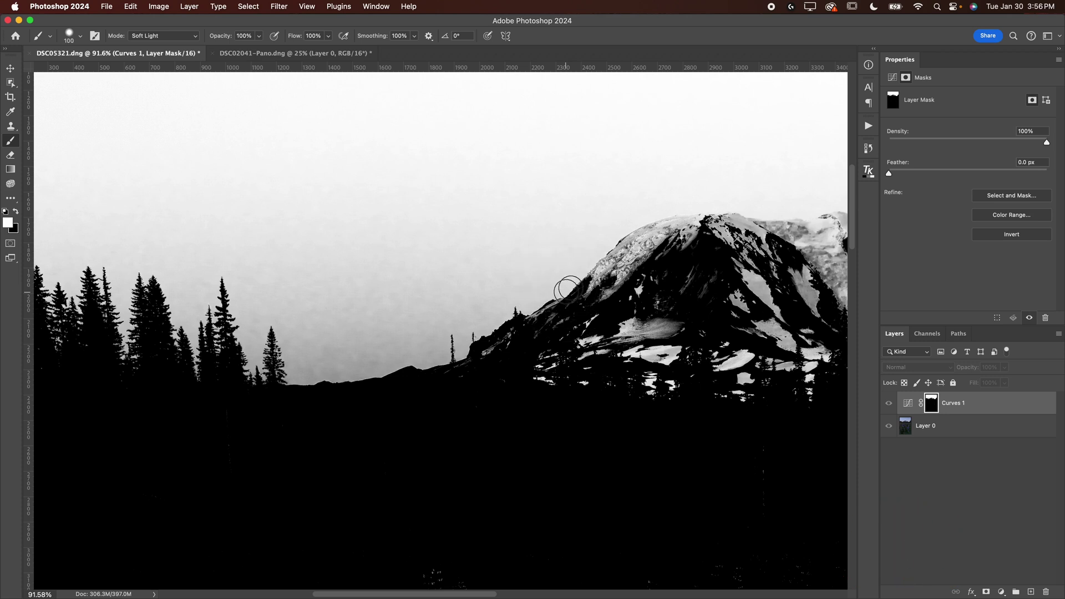
mouse_move(595, 256)
mouse_down()
mouse_move(520, 316)
mouse_move(554, 294)
mouse_move(437, 360)
mouse_move(346, 380)
mouse_move(262, 381)
mouse_move(275, 375)
mouse_move(247, 373)
mouse_up()
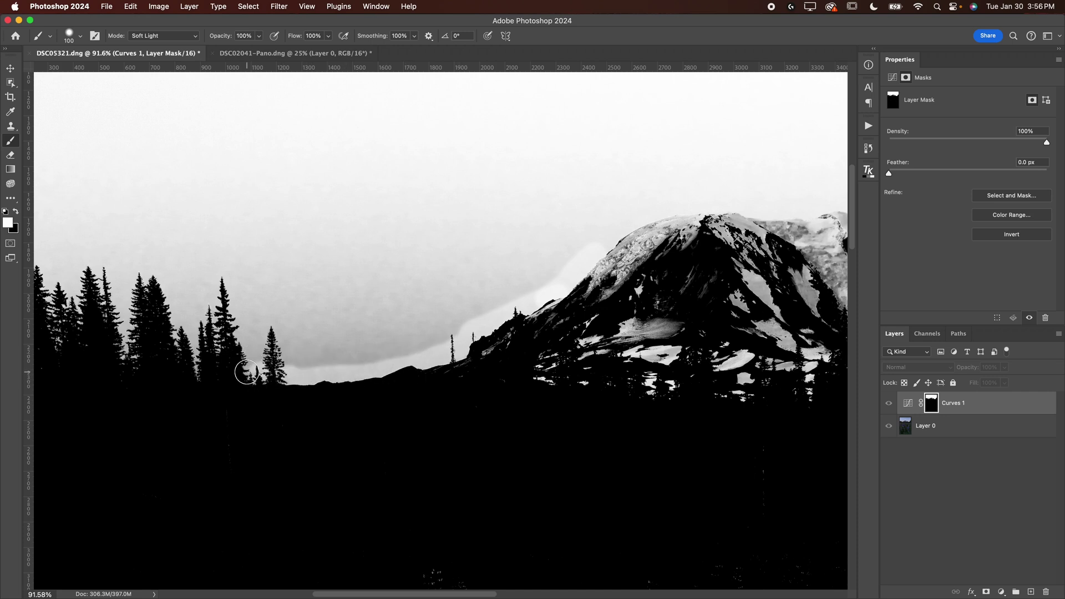
scroll(246, 372, left, 5)
key(bracketright)
key(bracketright)
key(bracketright)
key(bracketright)
key(bracketright)
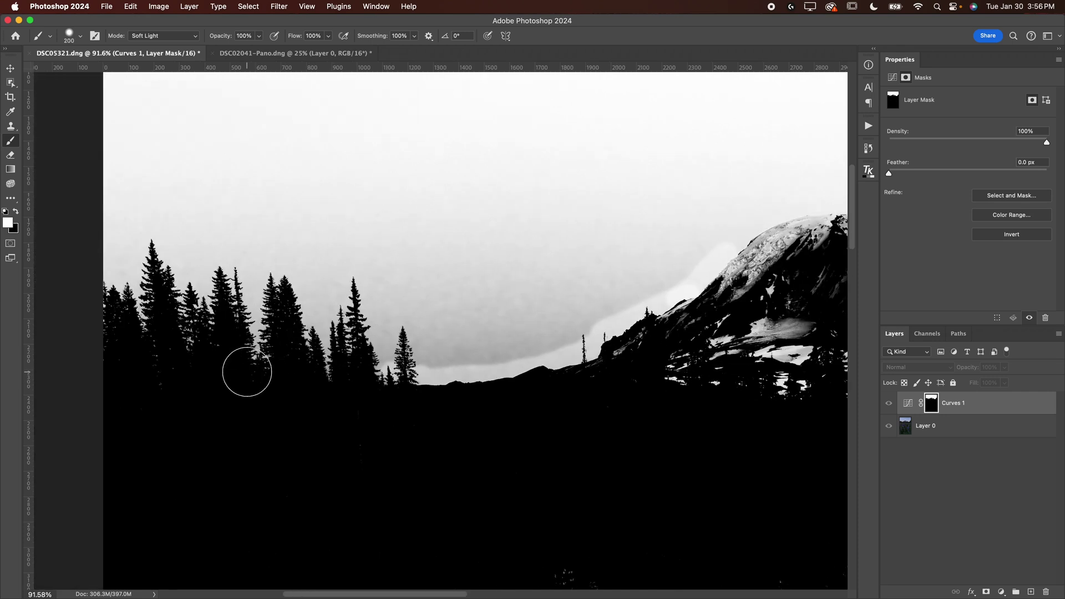
mouse_move(298, 373)
mouse_down()
mouse_move(357, 346)
mouse_move(341, 309)
mouse_move(306, 402)
mouse_move(266, 316)
mouse_move(245, 333)
mouse_move(183, 309)
mouse_move(155, 321)
mouse_move(107, 281)
mouse_move(147, 266)
mouse_move(156, 319)
mouse_move(211, 297)
mouse_move(181, 271)
mouse_move(383, 302)
mouse_move(422, 333)
mouse_move(516, 352)
mouse_move(496, 345)
mouse_move(522, 341)
mouse_move(398, 336)
mouse_move(383, 292)
mouse_move(494, 304)
mouse_move(538, 328)
mouse_move(584, 319)
mouse_move(607, 285)
mouse_move(547, 315)
mouse_move(488, 315)
mouse_move(266, 272)
mouse_move(118, 260)
mouse_move(152, 248)
mouse_move(469, 280)
mouse_move(461, 274)
mouse_move(481, 286)
mouse_move(318, 259)
mouse_move(128, 272)
mouse_move(364, 343)
mouse_up()
Brighten the mask along the mountain's ridge, zoom out to 50%, and pick the Lasso tool
scroll(364, 343, right, 6)
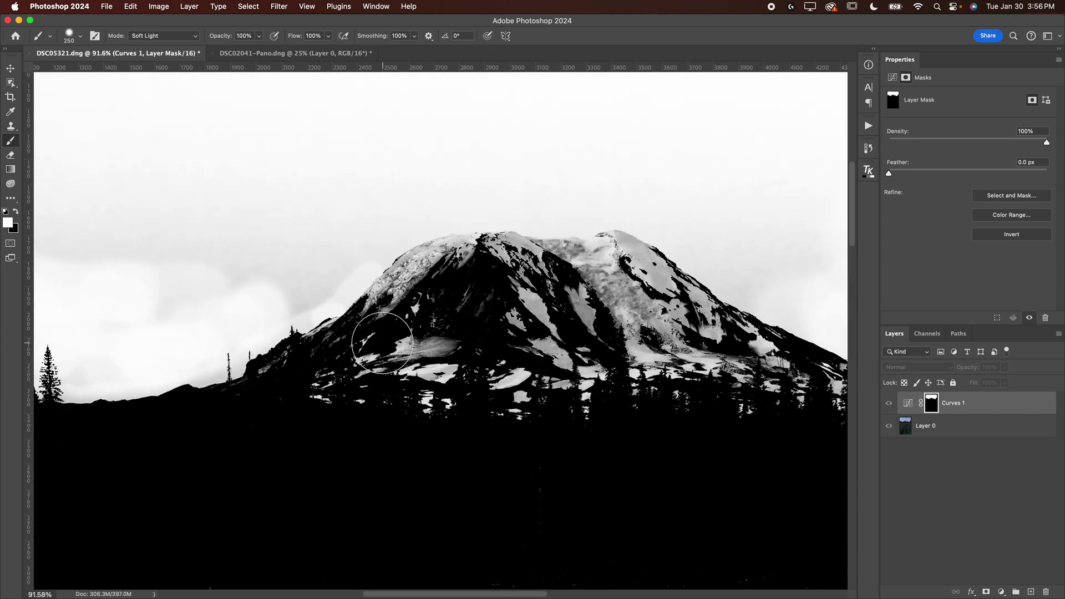
scroll(438, 302, right, 3)
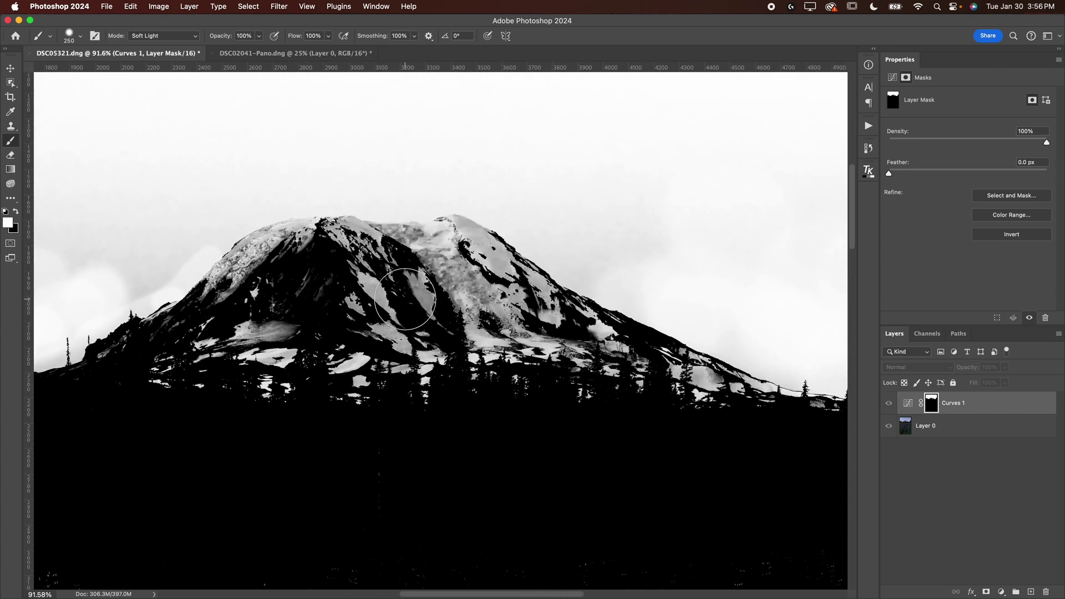
scroll(405, 299, right, 5)
mouse_move(405, 299)
mouse_down()
mouse_move(501, 336)
mouse_move(429, 325)
mouse_move(530, 352)
mouse_up()
scroll(591, 248, right, 3)
scroll(591, 245, left, 5)
scroll(592, 245, up, 2)
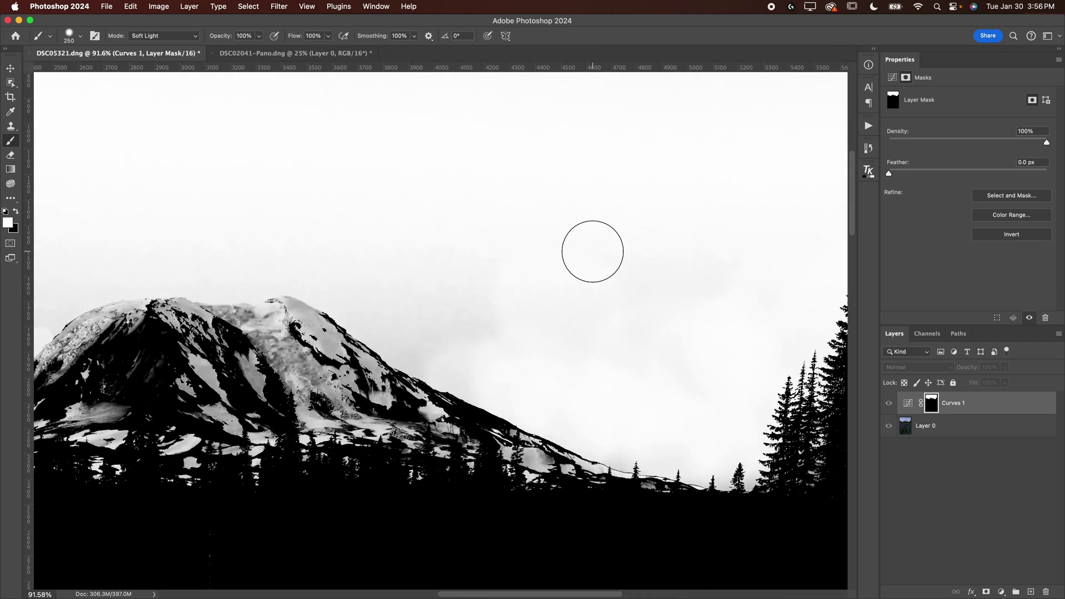
key(super+minus)
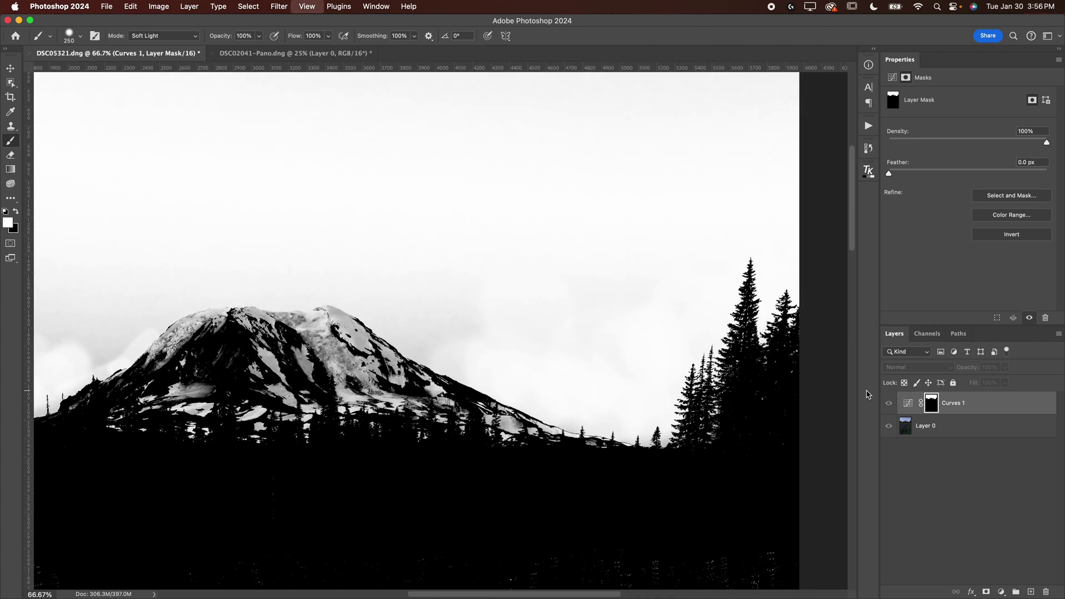
key(super+minus)
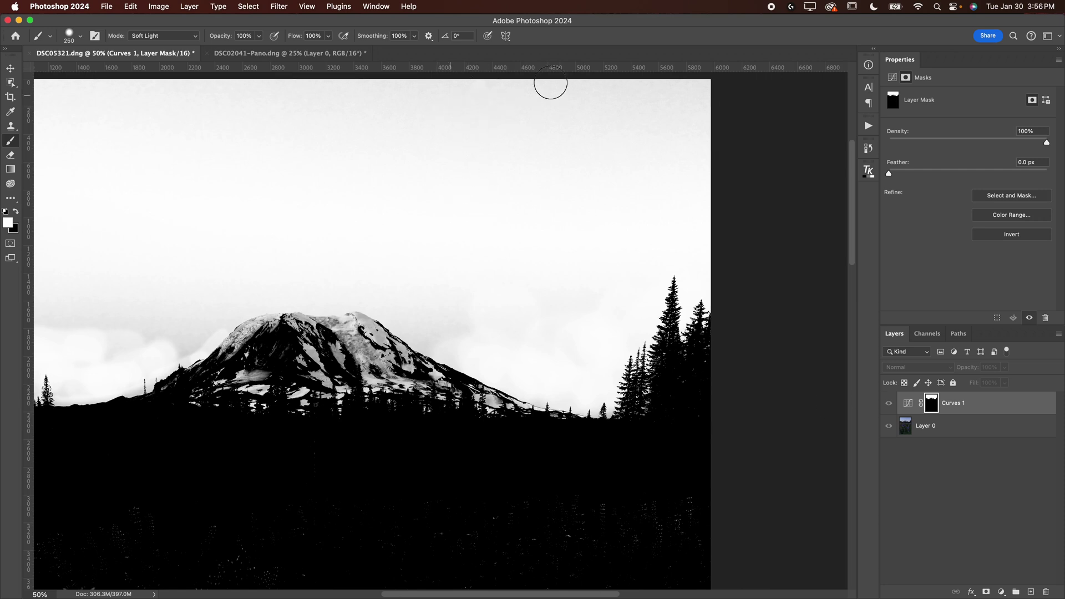
scroll(542, 106, left, 4)
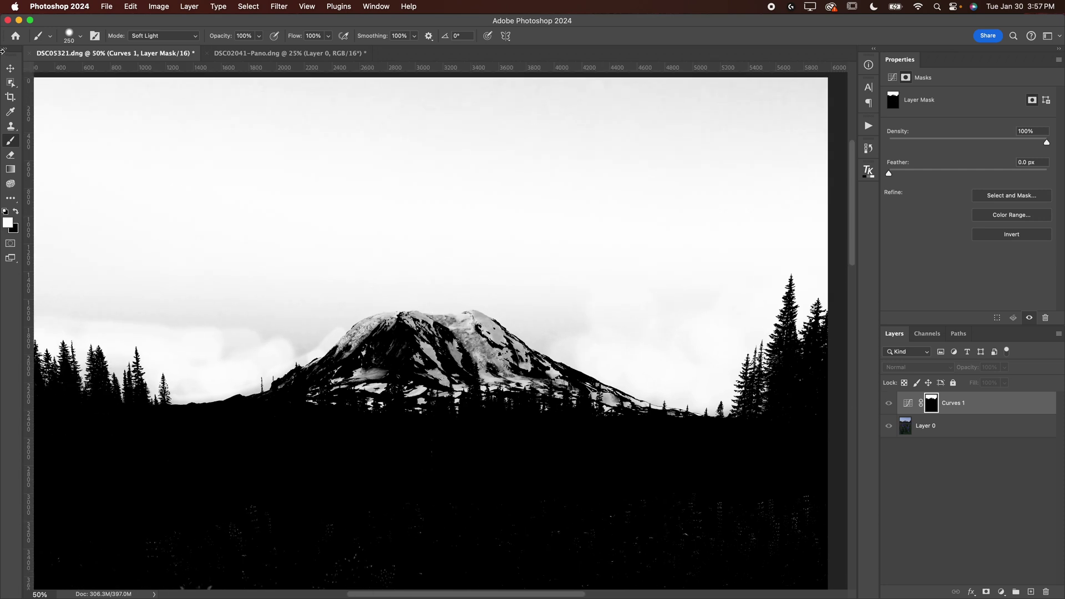
click(11, 82)
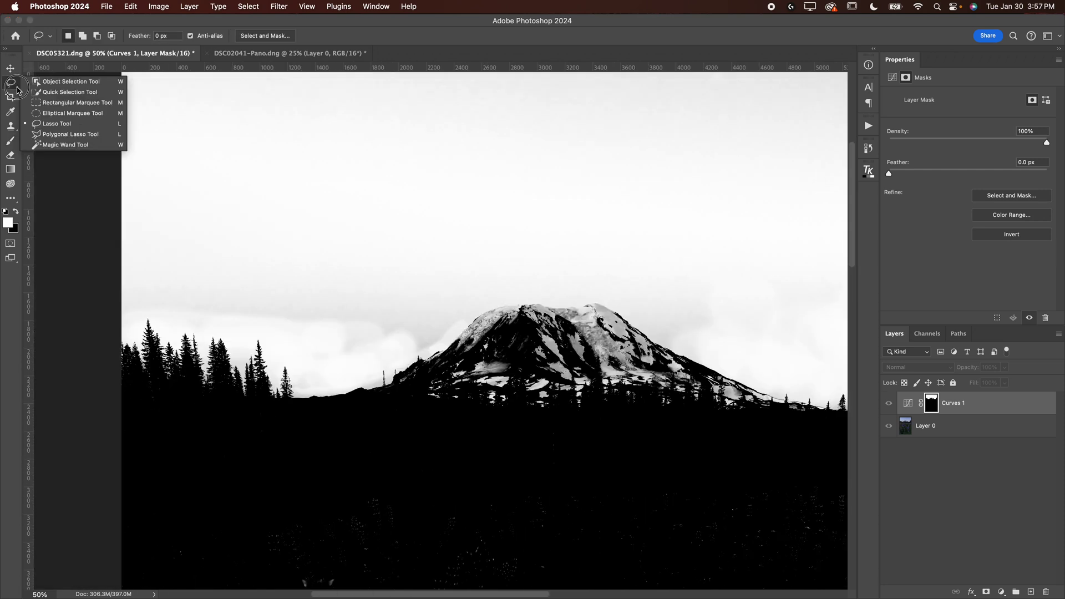
Outline the sky above the ridge and tree line with a closed Polygonal Lasso selection
click(56, 136)
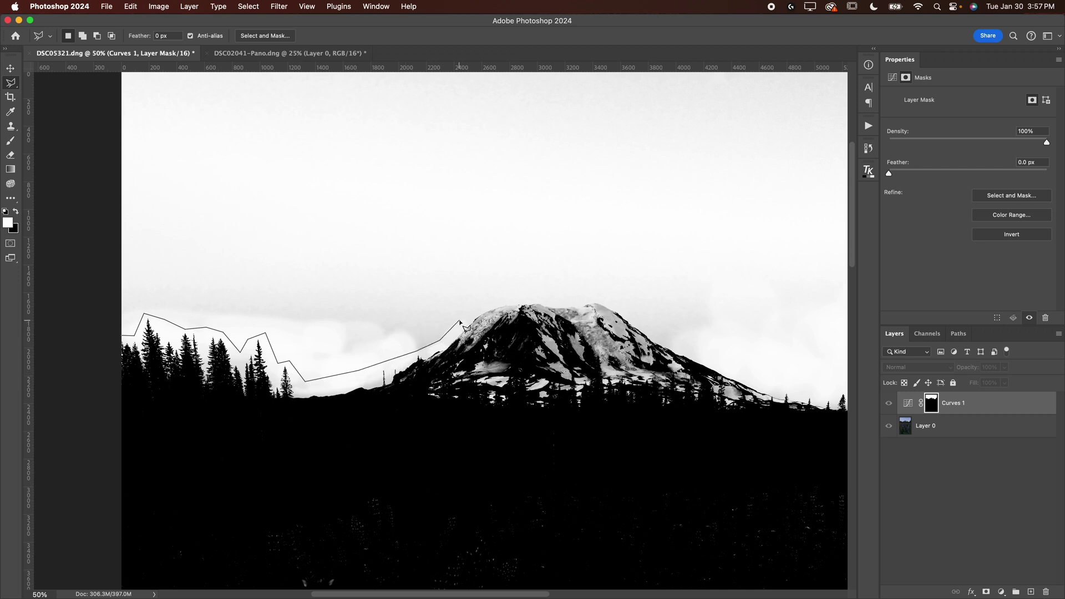
click(531, 298)
click(584, 298)
scroll(709, 361, right, 10)
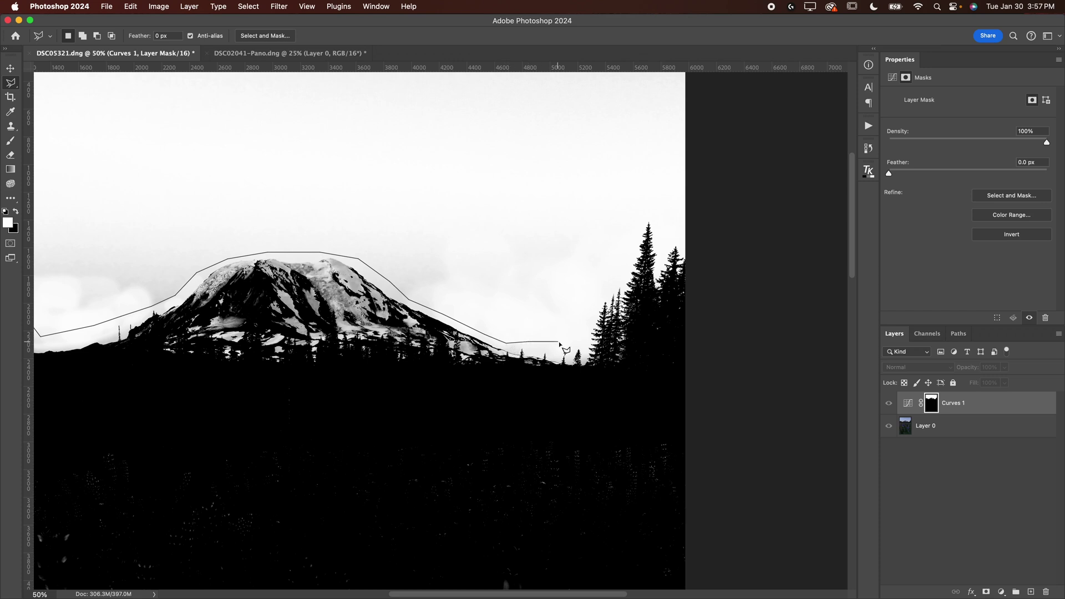
click(597, 293)
click(615, 276)
click(630, 234)
click(700, 243)
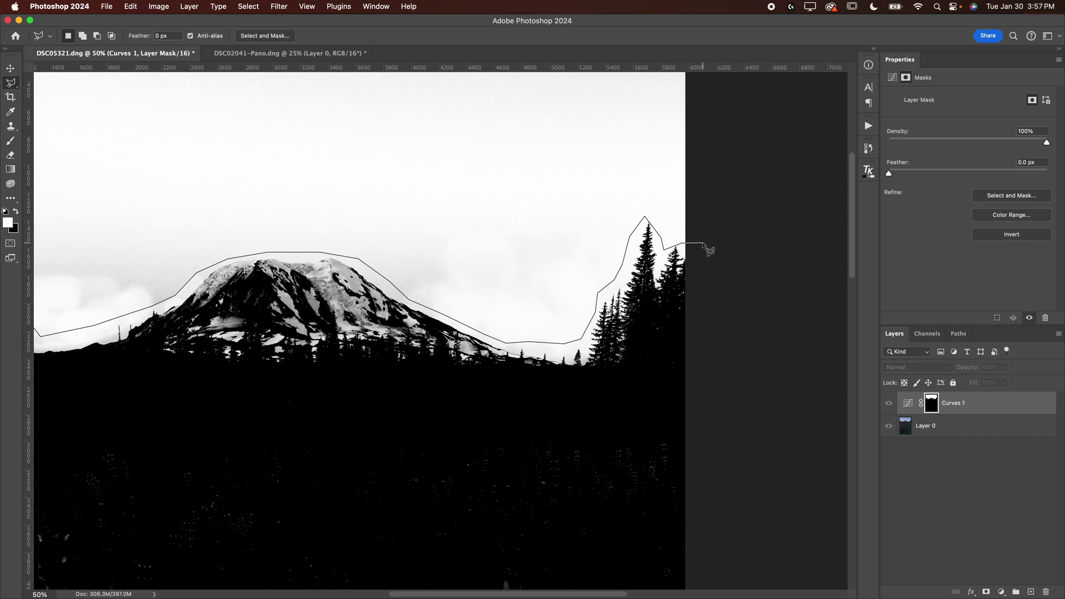
scroll(706, 247, down, 2)
click(712, 120)
click(243, 111)
click(233, 251)
click(273, 270)
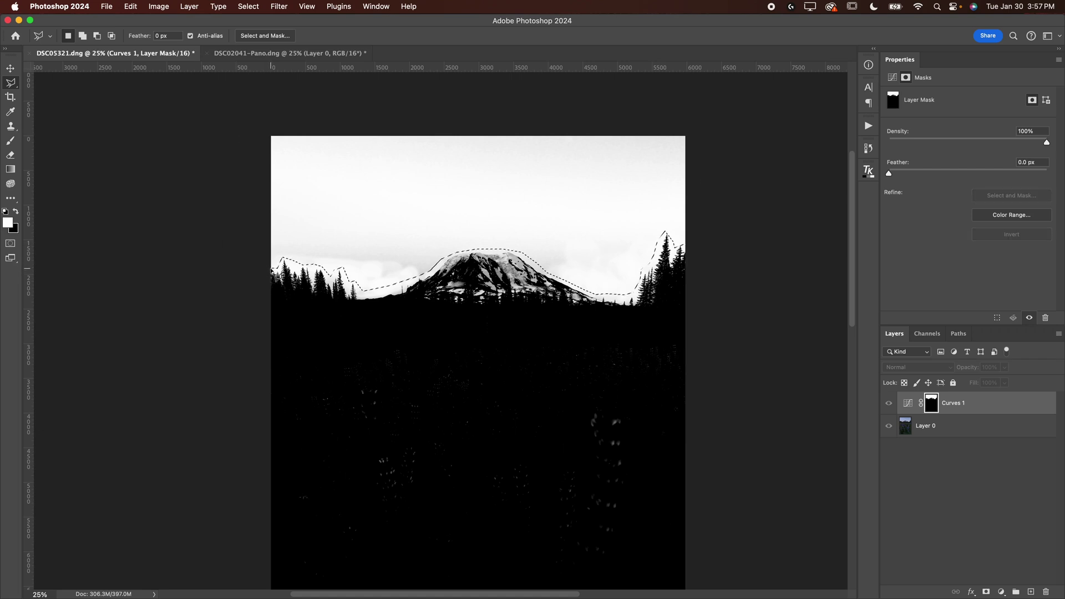
Fill the sky selection on the Curves 1 mask with White
click(133, 5)
click(153, 179)
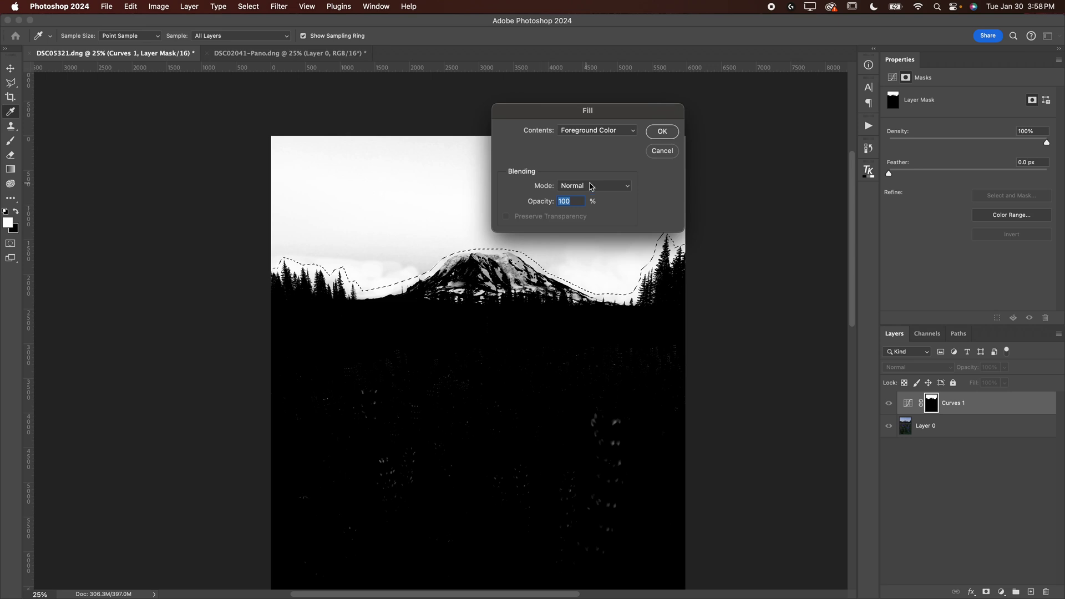
click(593, 134)
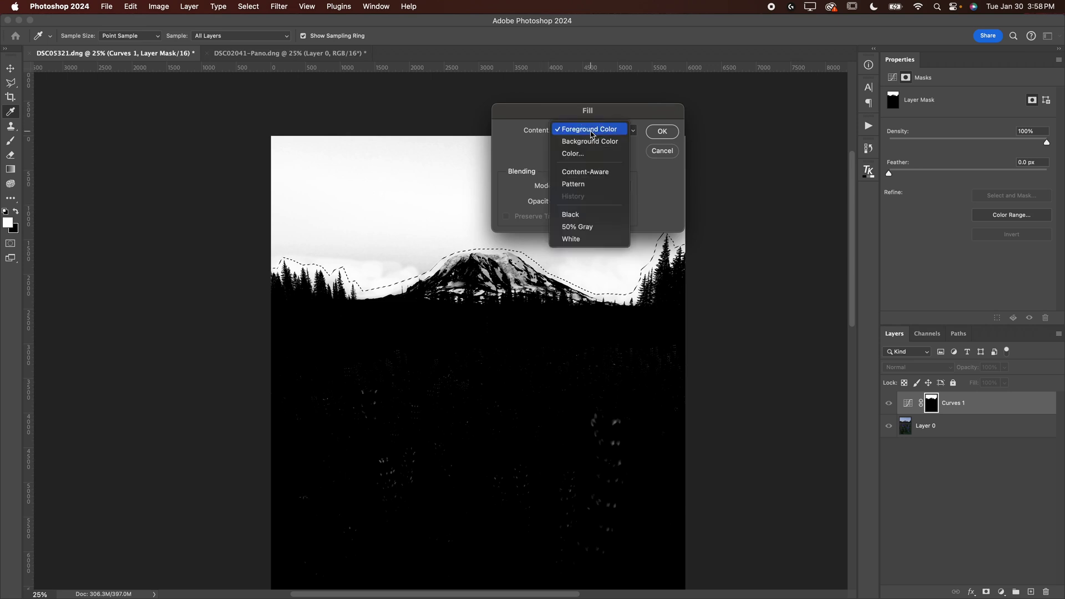
click(574, 237)
click(663, 131)
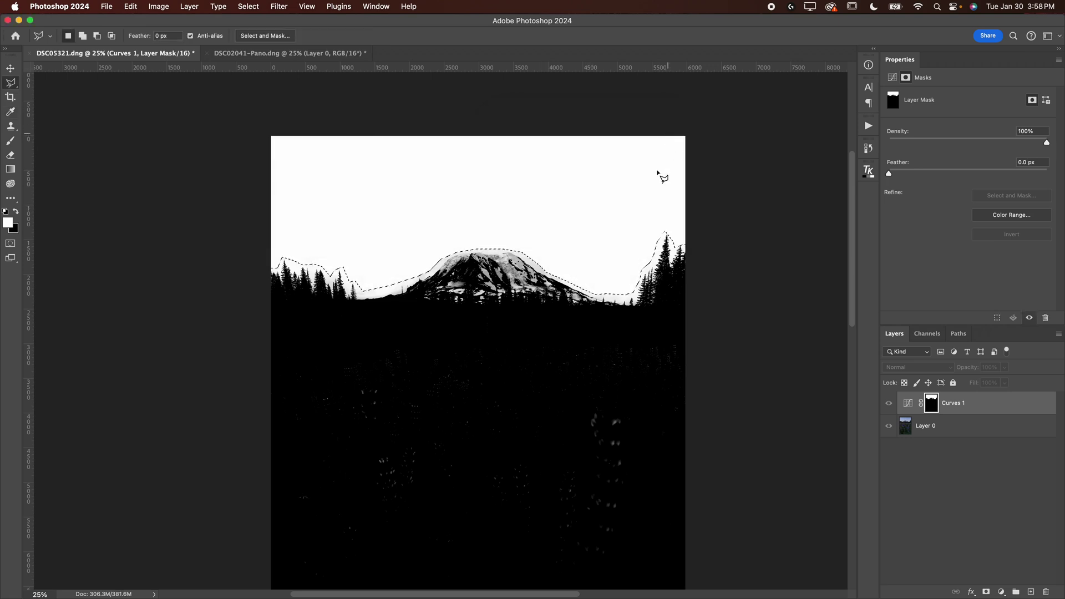
Trace a polygonal outline along the left trees, over the mountain, and across the right trees
click(266, 302)
click(289, 296)
click(315, 310)
click(347, 310)
click(432, 291)
click(473, 261)
click(504, 261)
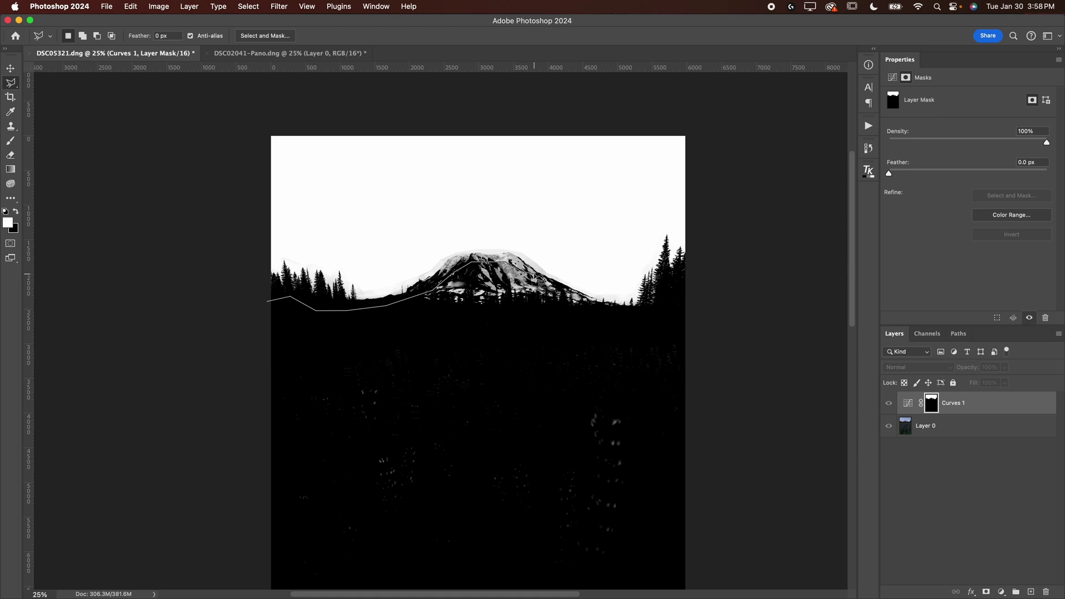
click(577, 299)
click(622, 307)
click(643, 310)
click(670, 294)
click(688, 292)
click(704, 301)
Close the outline around the bottom of the image to enclose everything below the ridge
scroll(707, 394, down, 1)
scroll(707, 394, down, 15)
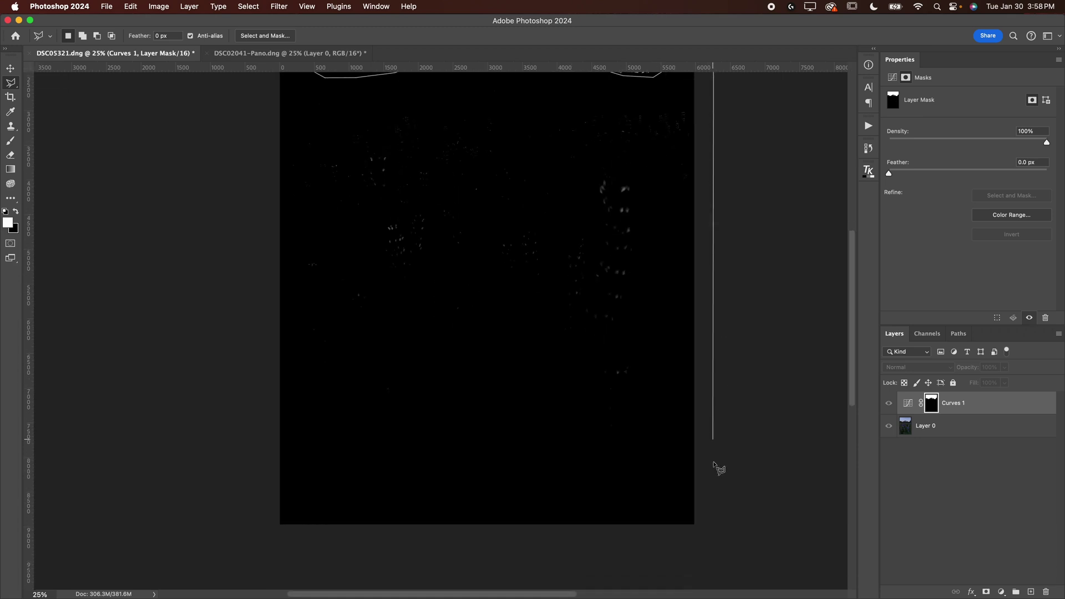
click(707, 539)
click(242, 542)
scroll(252, 416, up, 3)
scroll(262, 284, up, 10)
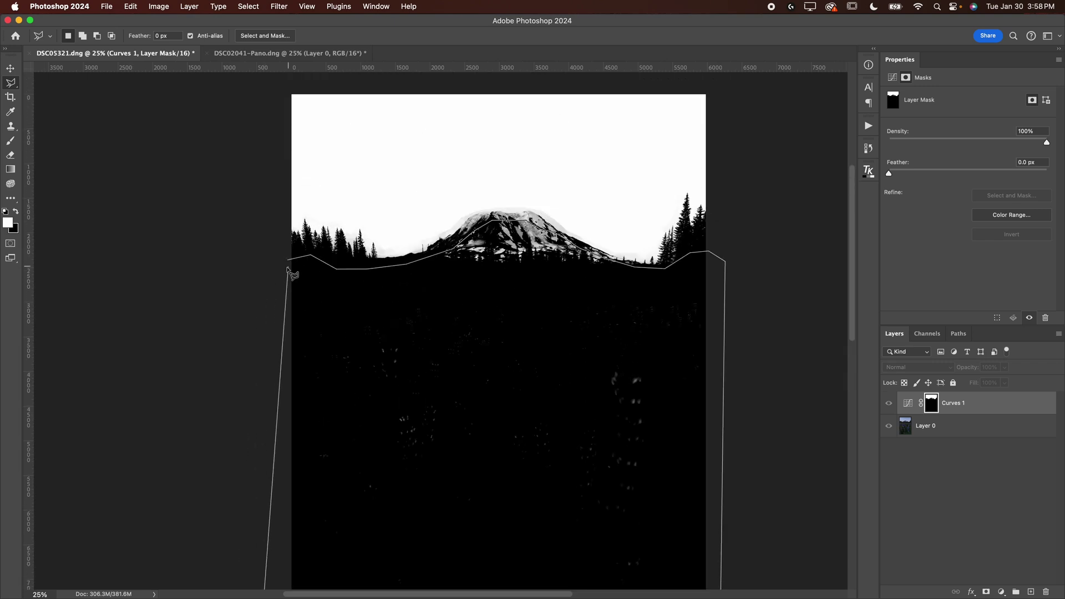
click(288, 263)
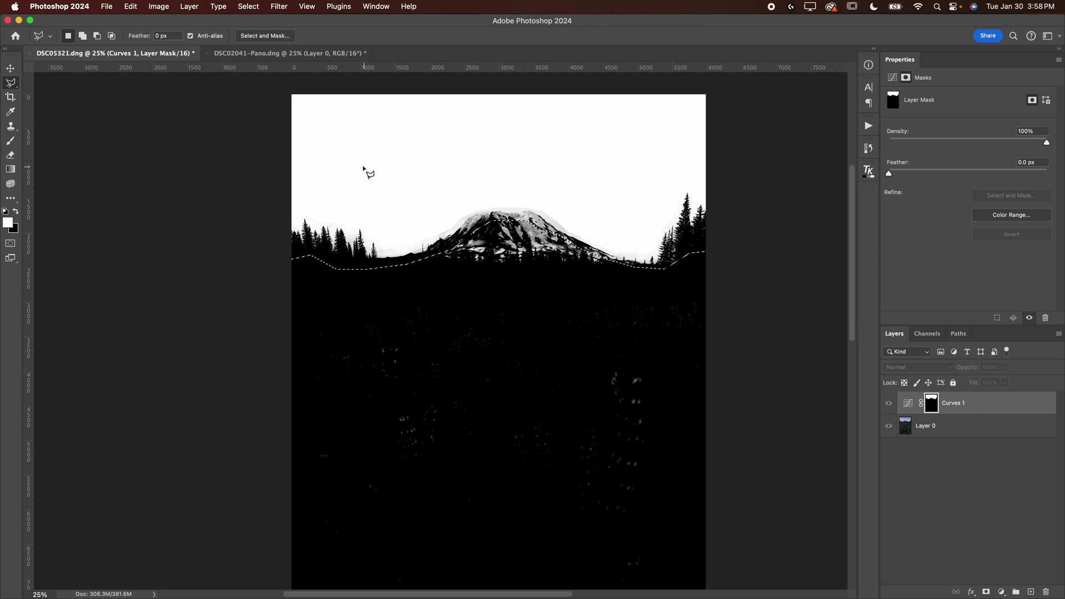
Fill the below-ridge selection on the Curves 1 mask with Black
click(130, 6)
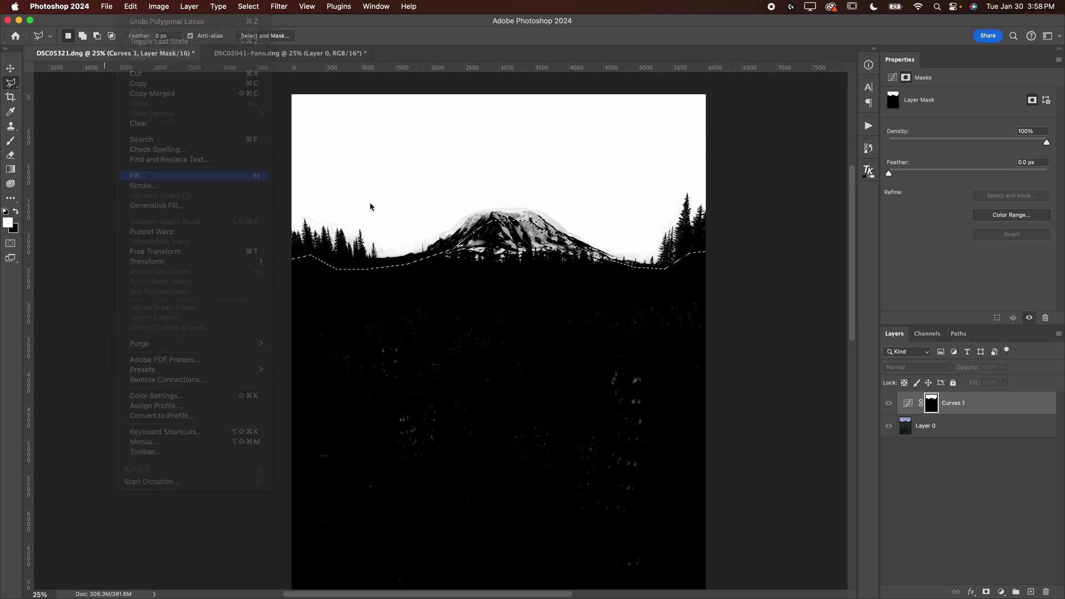
click(149, 174)
click(577, 131)
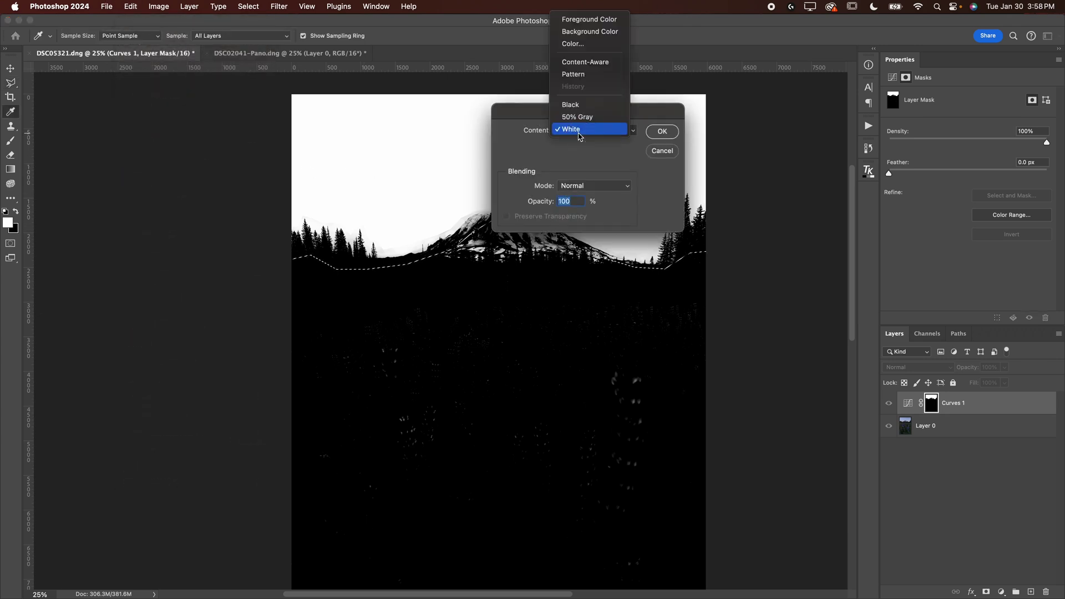
click(577, 103)
click(661, 132)
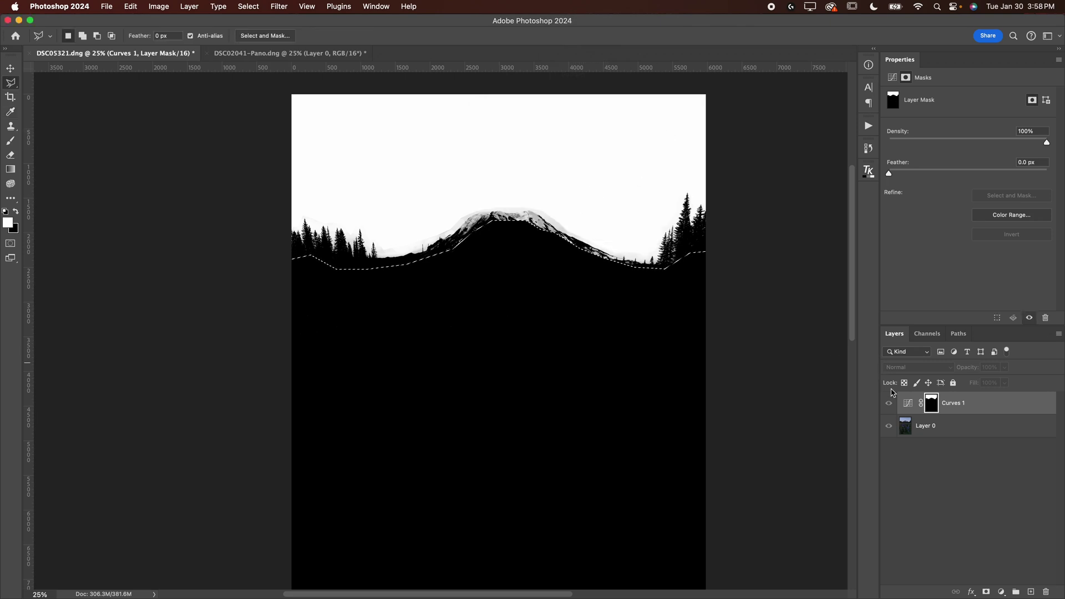
scroll(513, 212, up, 5)
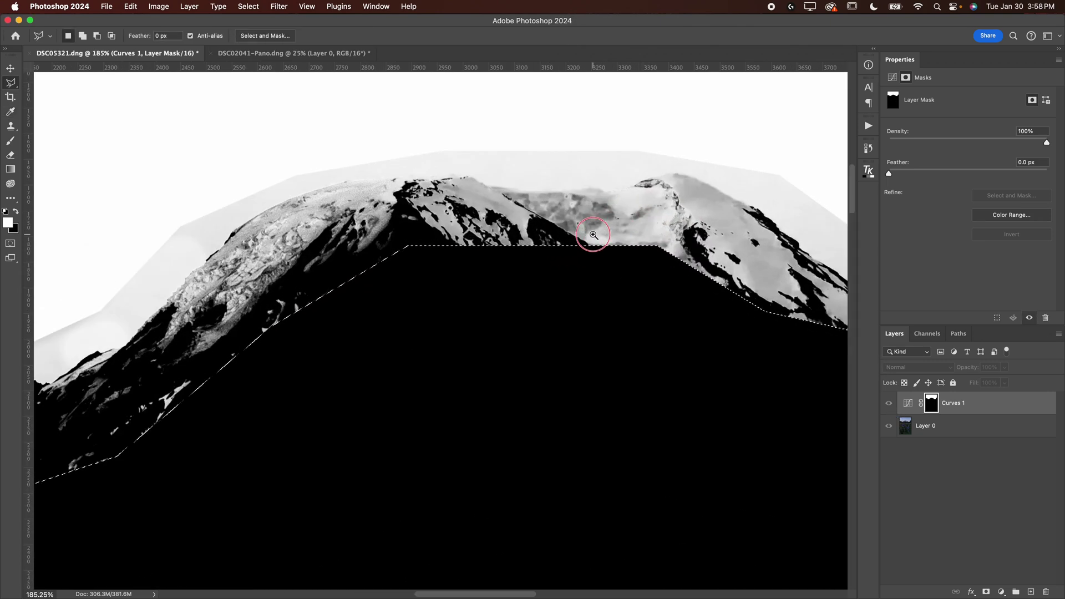
Show the photo, pick the Quick Selection tool, and target Layer 0
click(903, 408)
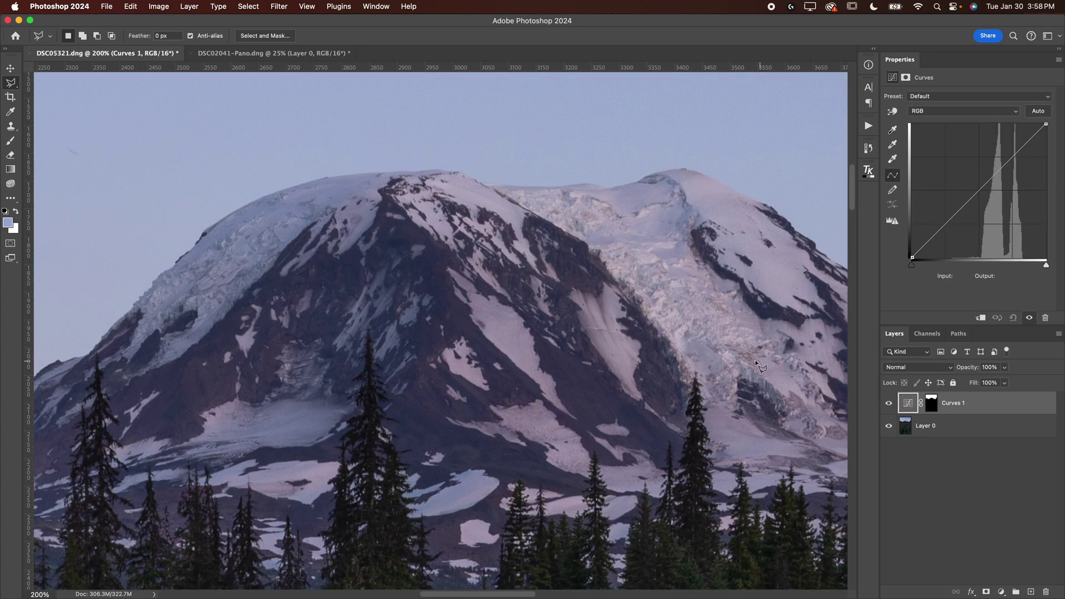
scroll(755, 362, right, 10)
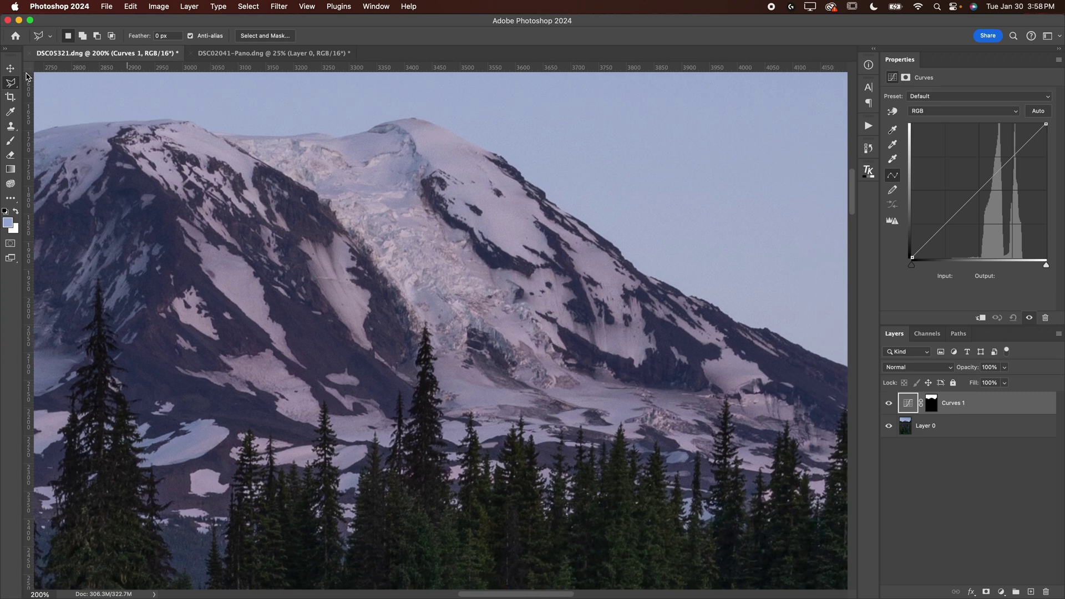
click(12, 83)
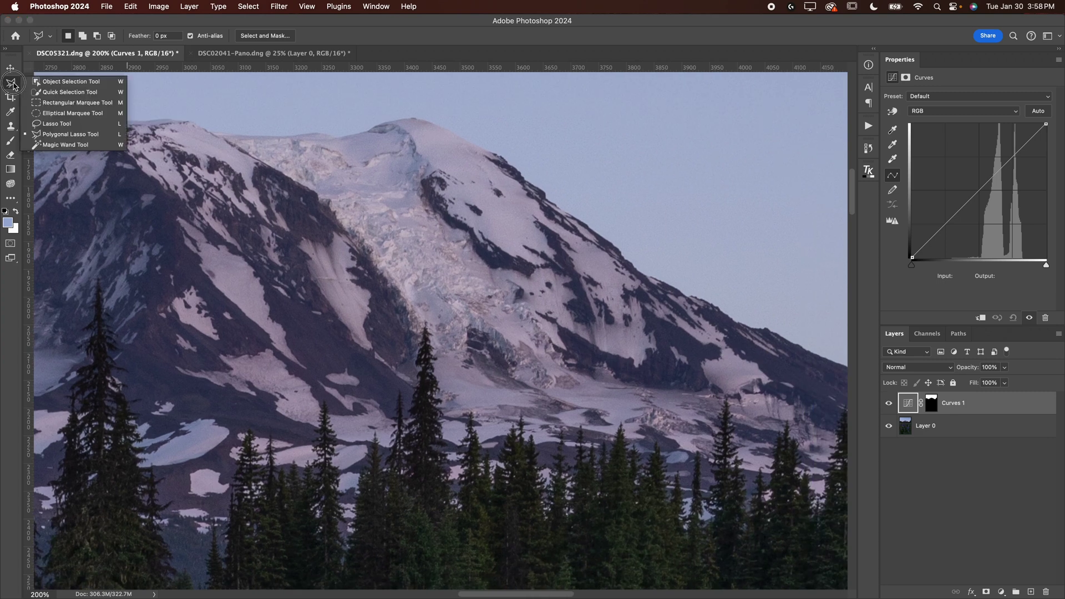
click(62, 92)
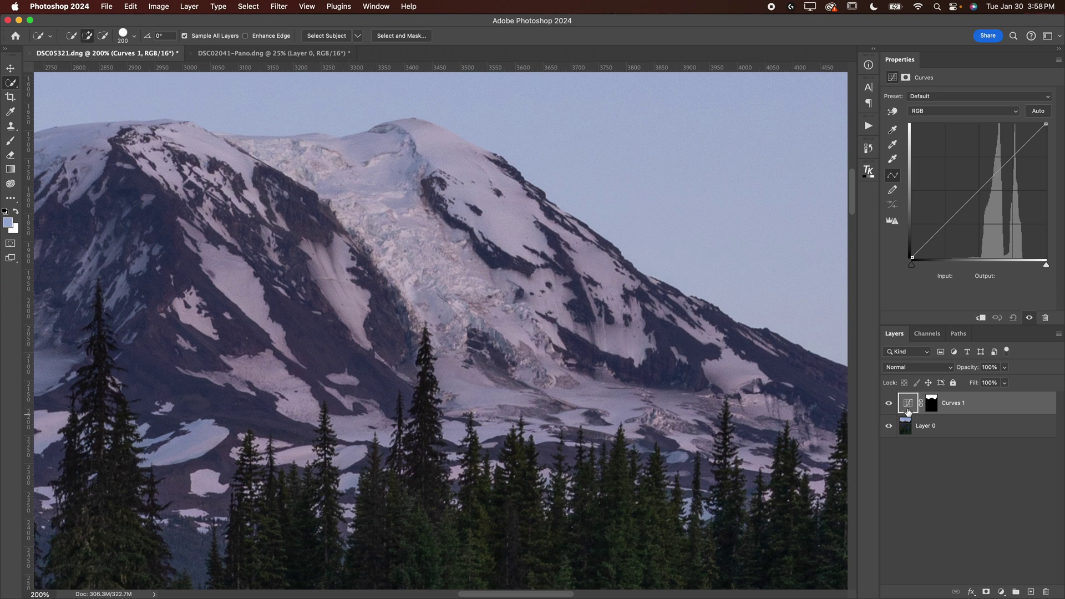
click(906, 427)
Quick-select the mountain summit, right ridge, upper notch and lower left ridge
scroll(504, 302, down, 5)
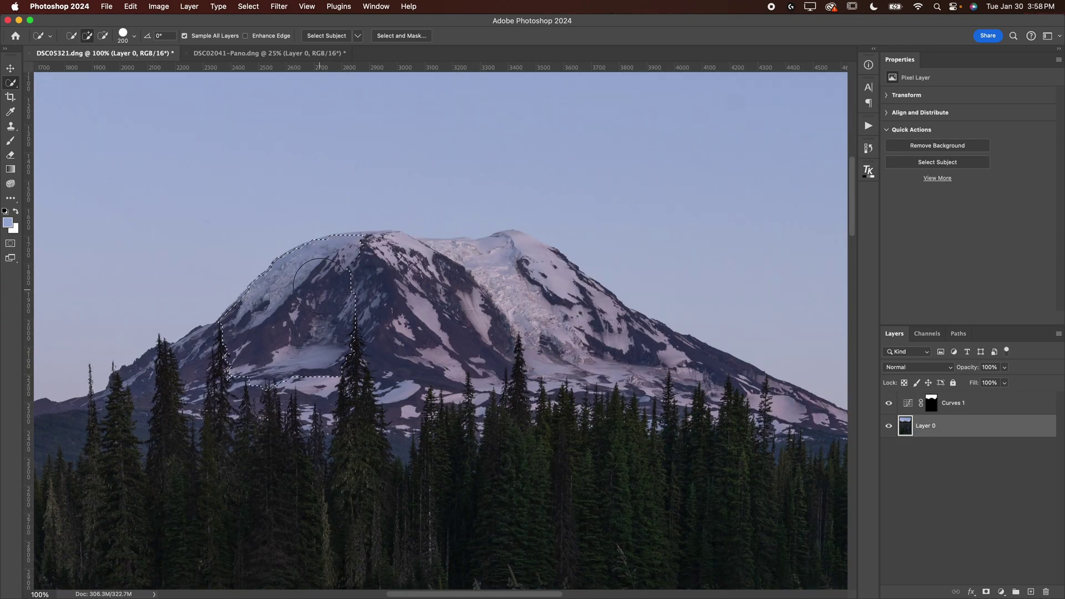
mouse_move(320, 286)
mouse_down()
mouse_move(344, 355)
mouse_move(460, 369)
mouse_move(521, 282)
mouse_move(671, 377)
mouse_move(743, 383)
mouse_up()
scroll(728, 411, right, 5)
mouse_move(551, 393)
mouse_down()
mouse_move(622, 427)
mouse_move(666, 402)
mouse_move(721, 413)
mouse_move(764, 448)
mouse_up()
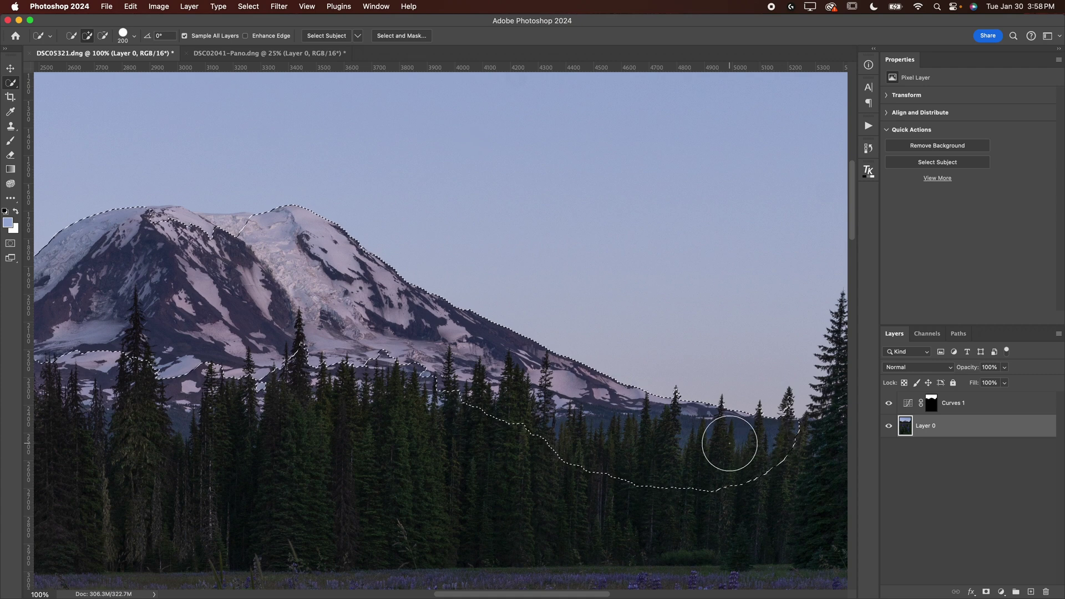
scroll(584, 338, left, 5)
scroll(583, 338, up, 2)
mouse_move(399, 299)
mouse_down()
mouse_move(437, 295)
mouse_move(369, 291)
mouse_up()
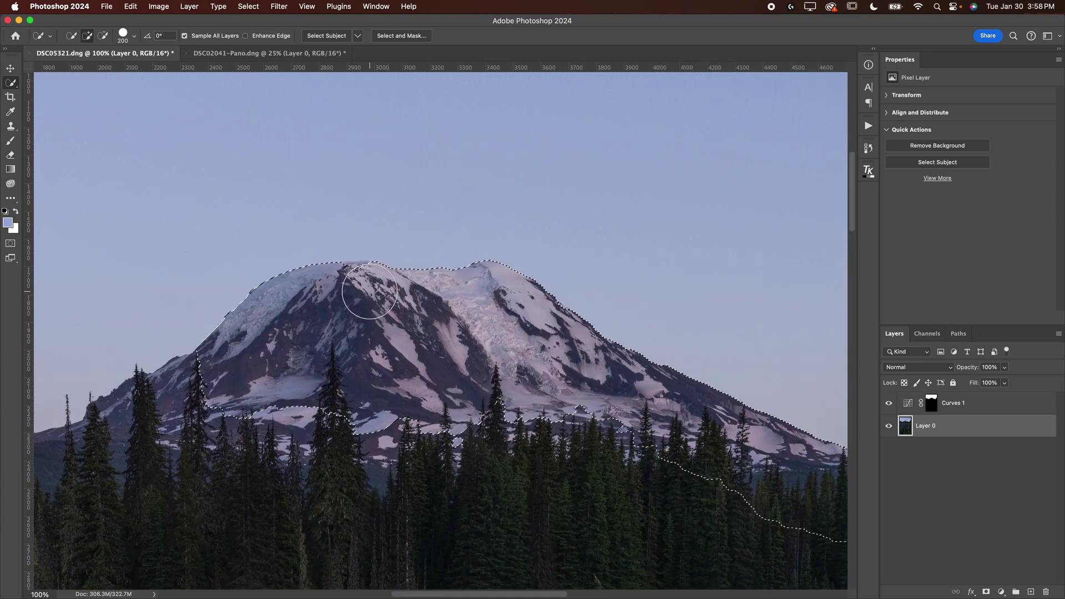
scroll(347, 292, left, 5)
scroll(347, 293, down, 1)
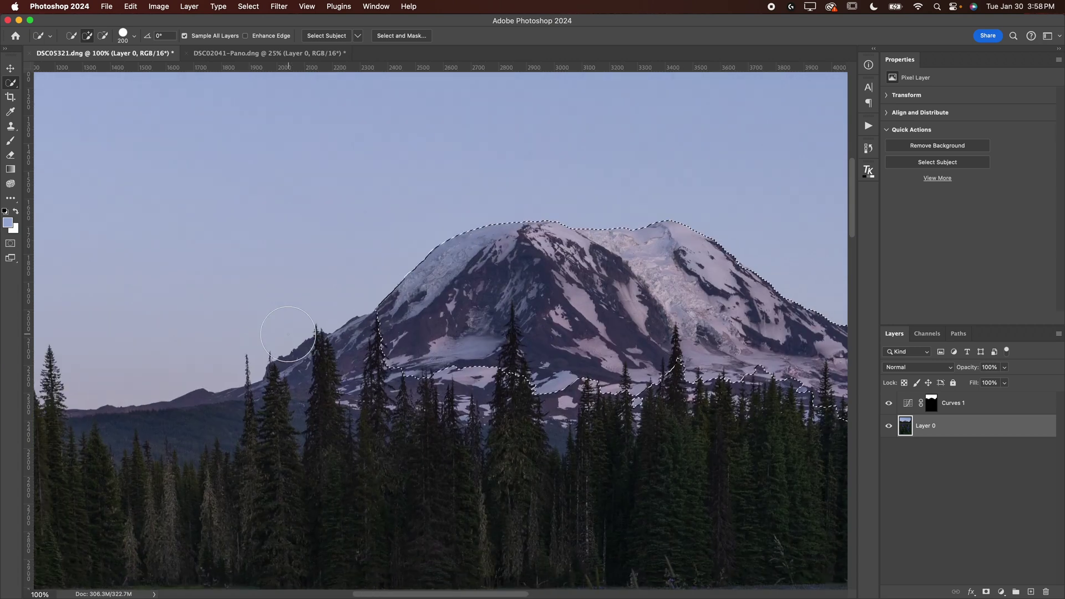
mouse_move(363, 354)
mouse_down()
mouse_move(261, 416)
mouse_move(244, 415)
mouse_up()
Extend the selection over the left ridge and the trees down to the meadow
scroll(244, 414, left, 3)
scroll(244, 415, down, 1)
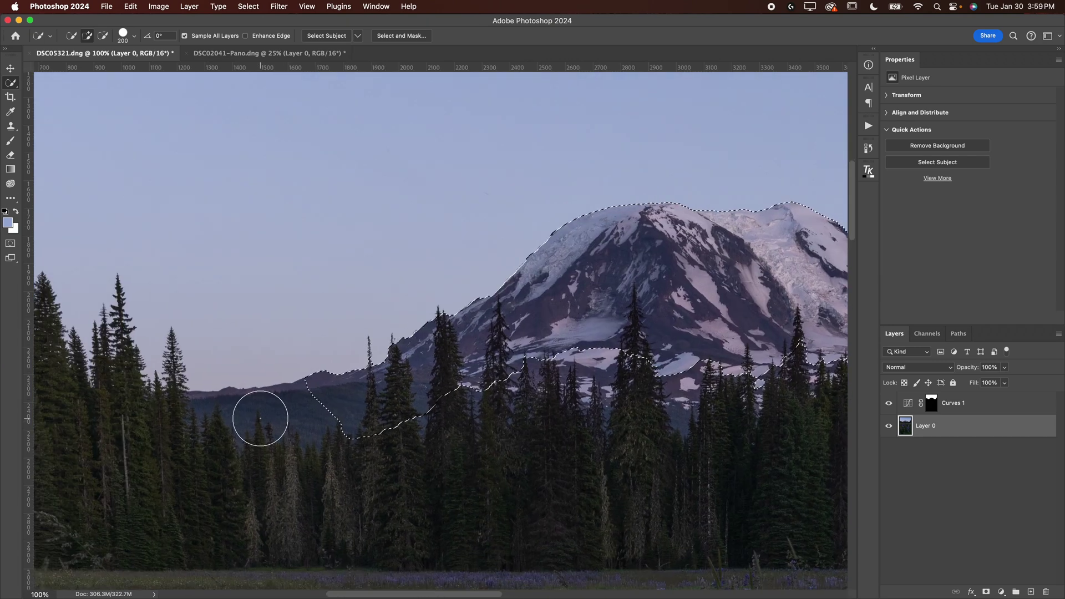
drag(310, 411, 292, 416)
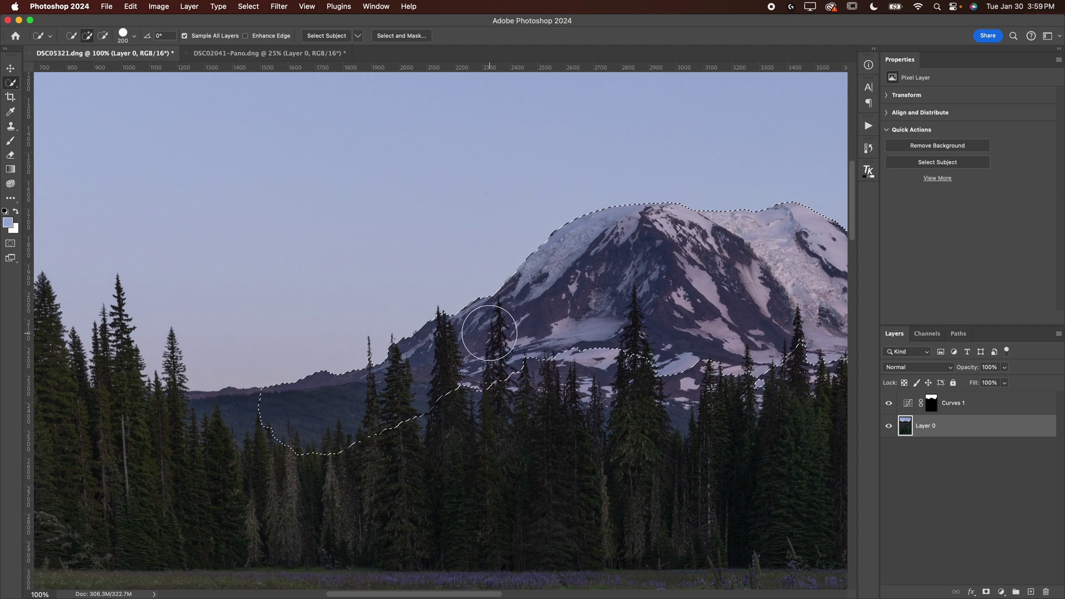
scroll(490, 333, right, 2)
drag(459, 373, 627, 369)
scroll(610, 367, right, 2)
scroll(609, 368, down, 3)
scroll(609, 368, up, 3)
scroll(609, 364, right, 3)
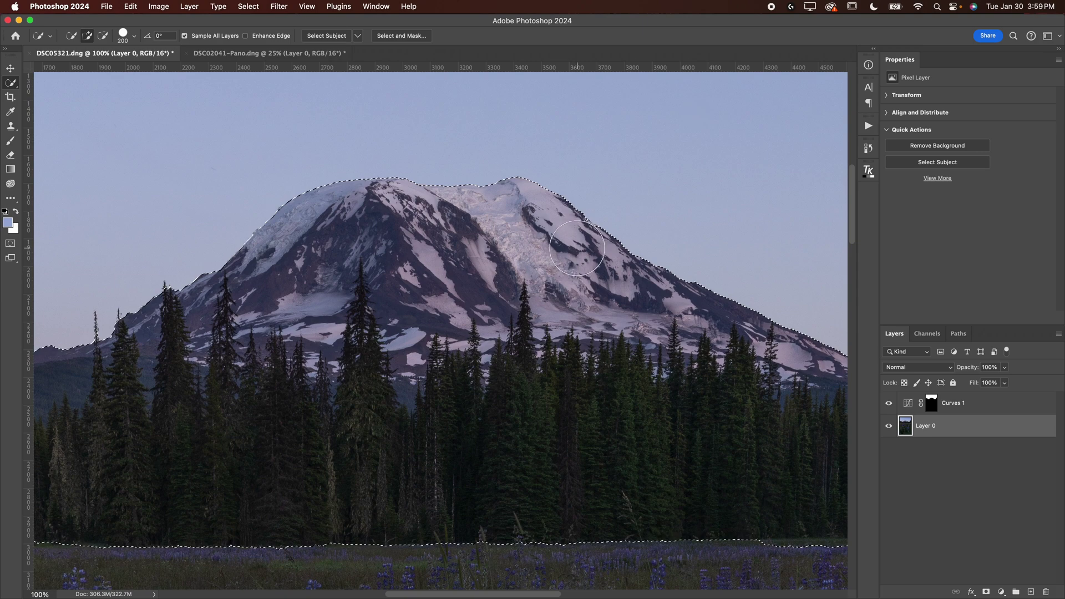
Check the selection along the summit ridge, then target the Curves 1 mask
drag(592, 213, 673, 238)
mouse_move(488, 190)
mouse_down()
mouse_move(682, 285)
mouse_move(597, 356)
mouse_move(817, 375)
mouse_up()
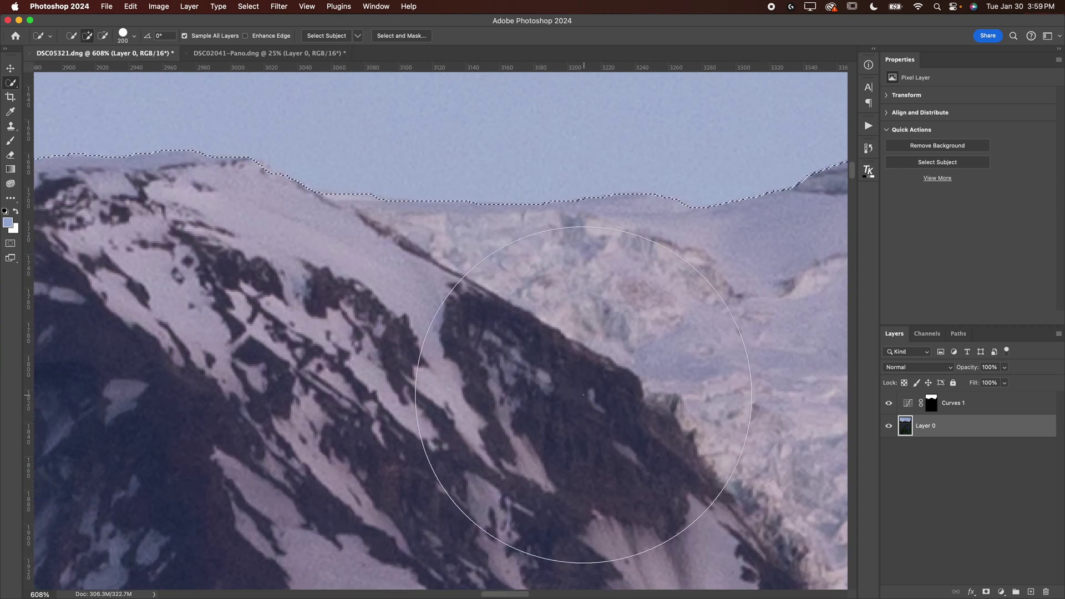
key(super+0)
click(932, 403)
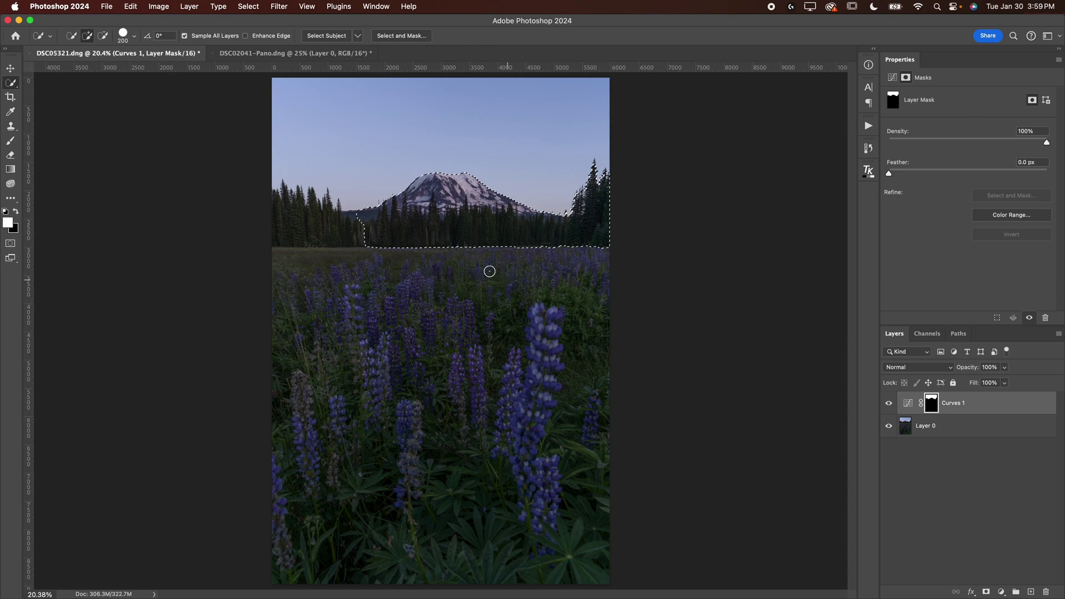
View the Curves 1 mask and set up a black Brush in Normal blend mode
drag(399, 201, 468, 214)
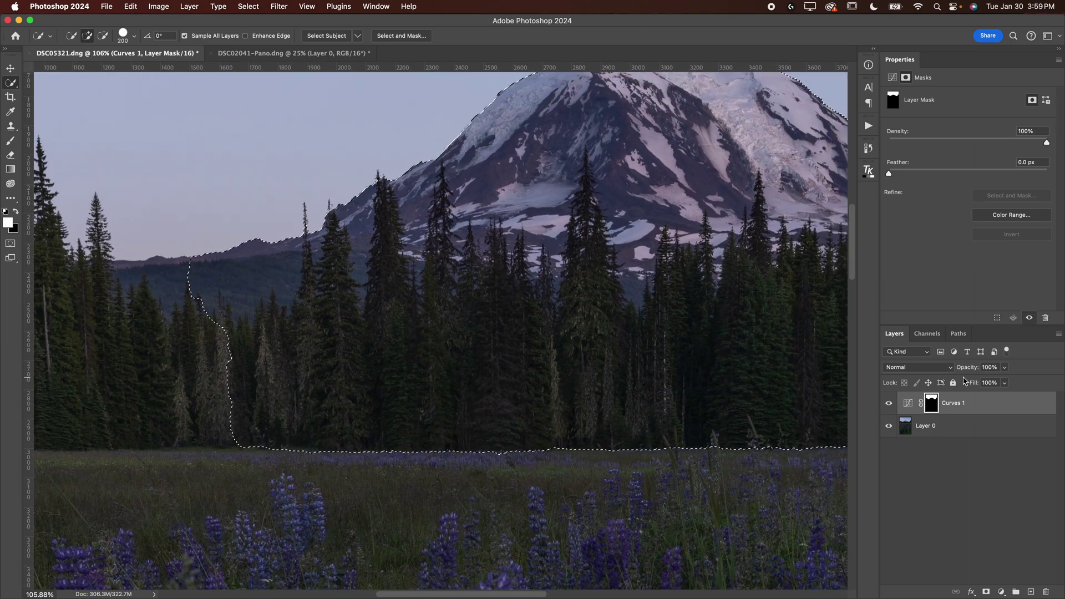
alt+click(931, 403)
scroll(741, 398, right, 4)
scroll(741, 399, up, 2)
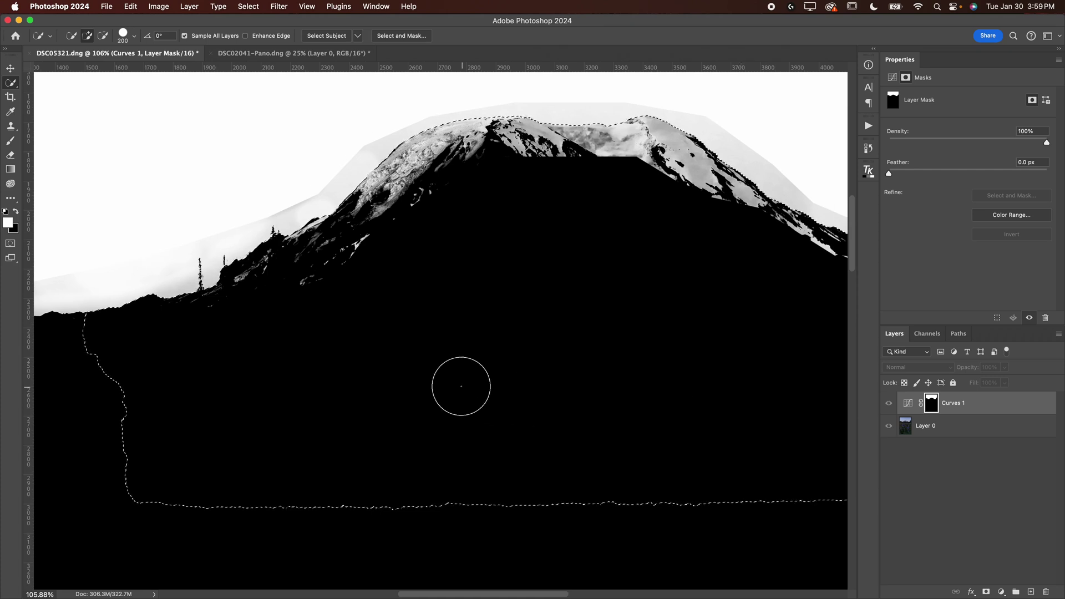
key(b)
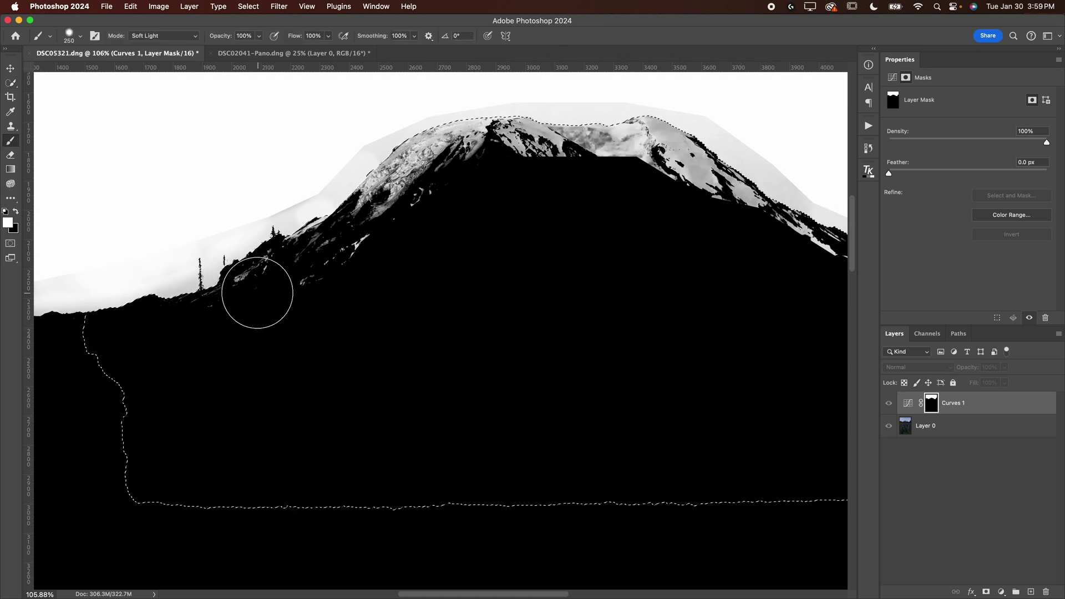
key(x)
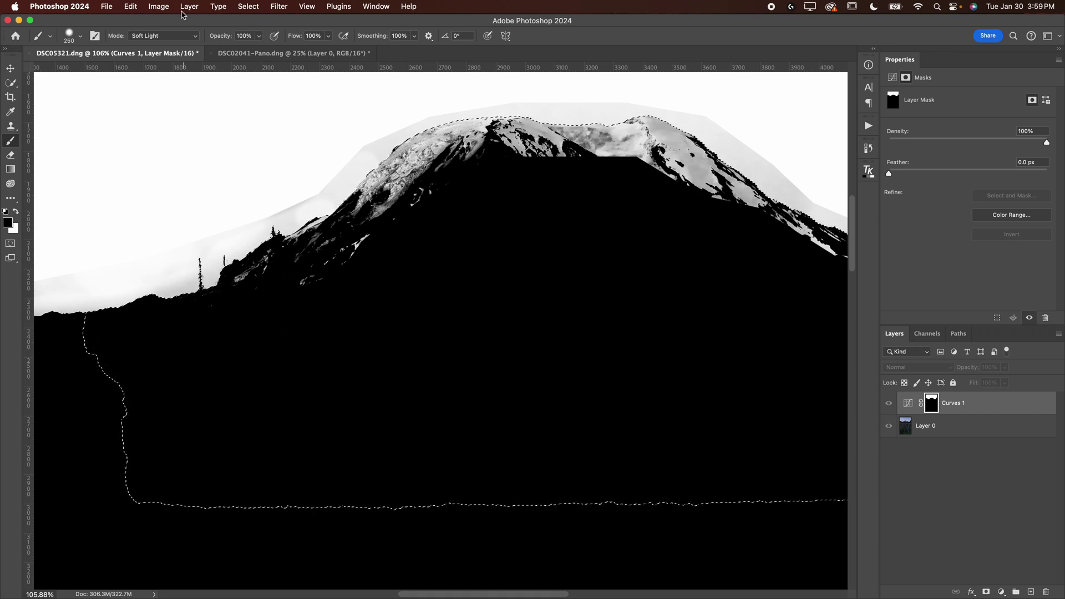
click(162, 36)
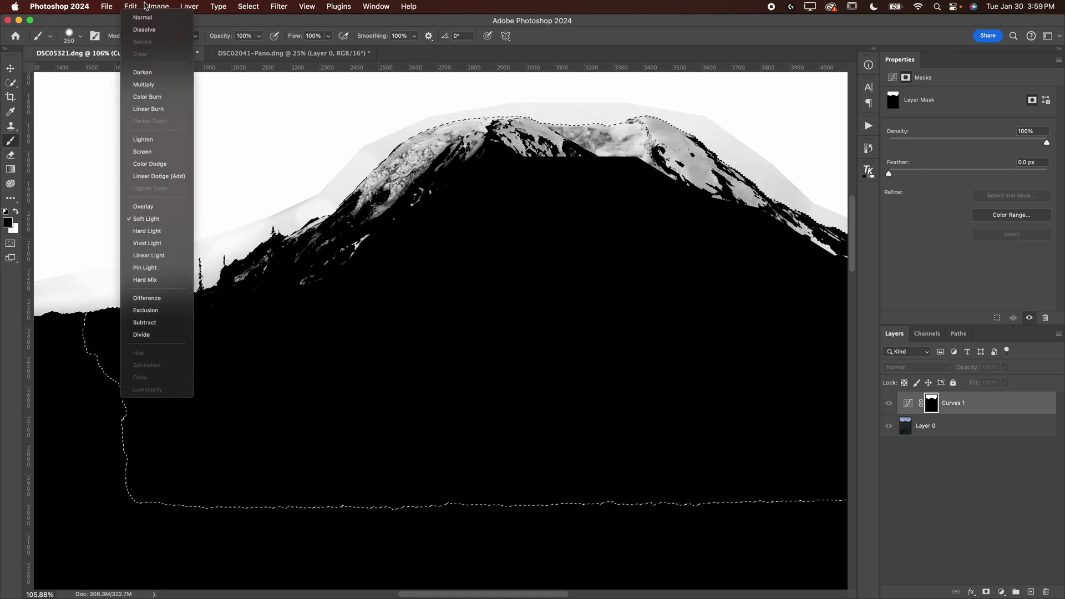
click(145, 17)
Paint black over the ridge, the snow streaks on the slope, and the grey streak by the trees
mouse_move(278, 289)
mouse_down()
mouse_move(277, 247)
mouse_move(377, 213)
mouse_move(421, 159)
mouse_move(397, 199)
mouse_move(387, 183)
mouse_move(466, 149)
mouse_move(601, 143)
mouse_move(803, 221)
mouse_move(794, 233)
mouse_up()
scroll(732, 230, right, 5)
drag(631, 238, 721, 303)
scroll(714, 285, right, 6)
mouse_move(596, 309)
mouse_down()
mouse_move(407, 264)
mouse_move(499, 290)
mouse_up()
drag(501, 346, 636, 348)
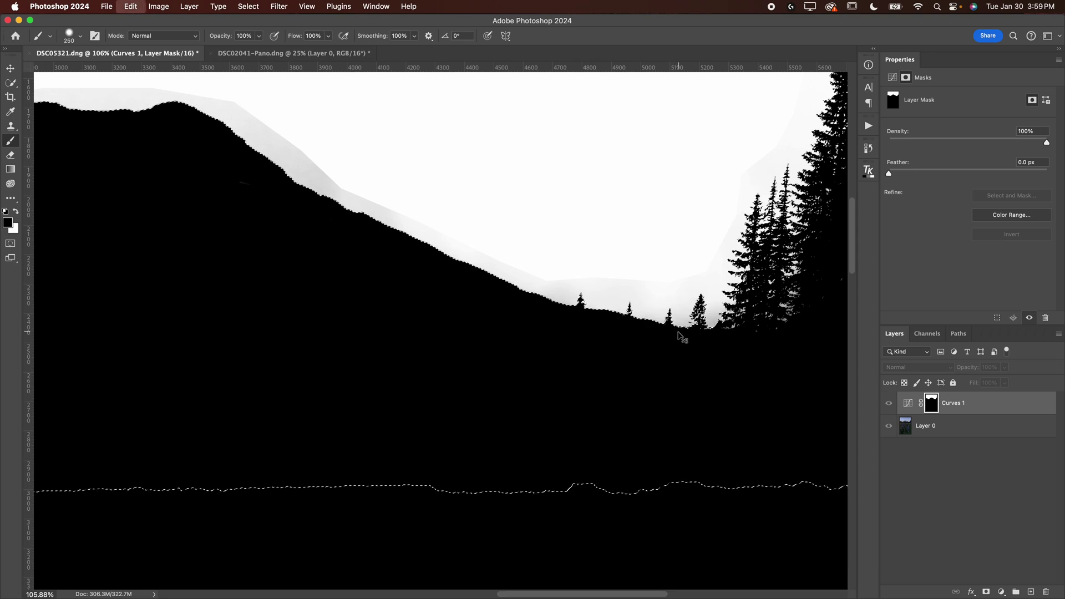
scroll(672, 333, left, 5)
scroll(636, 342, left, 15)
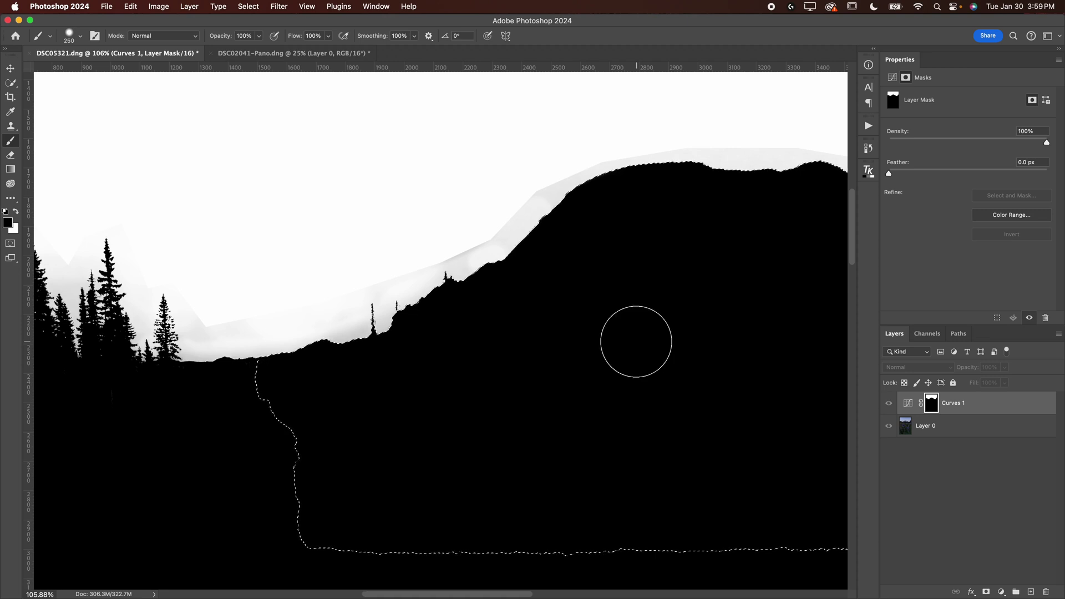
Switch to white and paint over the grey band along the ridge
key(super+0)
mouse_move(399, 194)
mouse_down()
mouse_move(477, 238)
mouse_move(492, 231)
mouse_up()
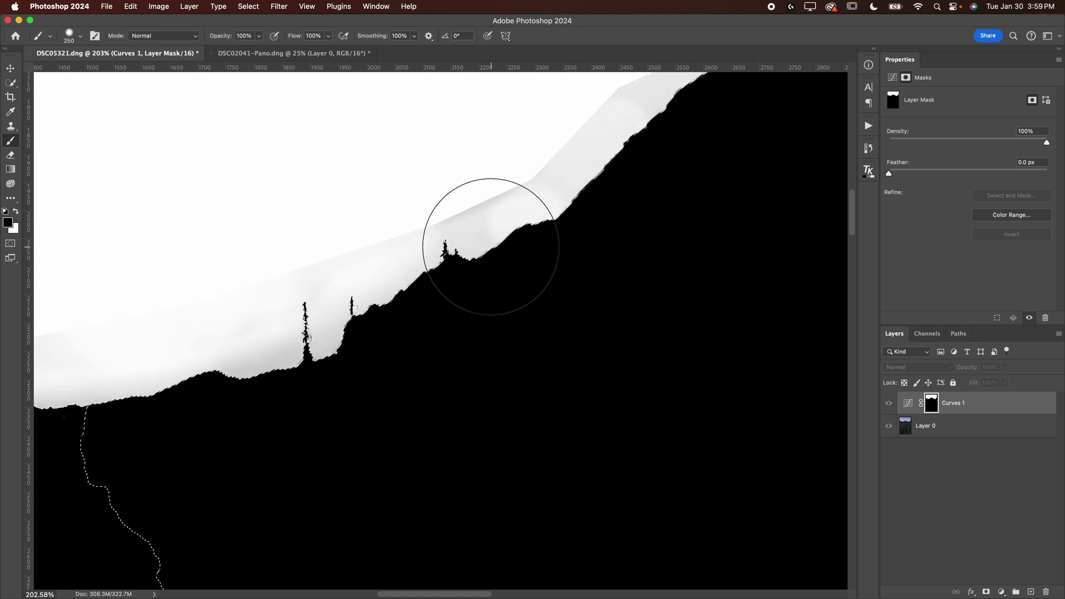
scroll(491, 247, up, 3)
scroll(490, 233, right, 2)
click(16, 211)
mouse_move(406, 240)
mouse_down()
mouse_move(468, 280)
mouse_move(462, 302)
mouse_move(574, 211)
mouse_up()
drag(411, 333, 647, 143)
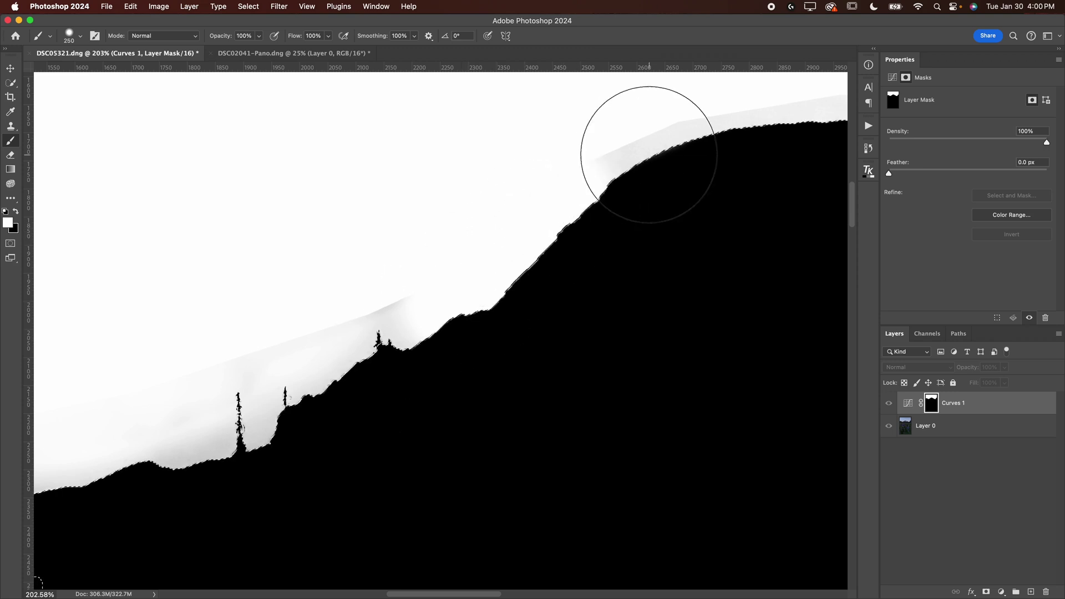
Keep painting white over the remaining grey patches along the ridge and lower slopes
scroll(610, 167, right, 3)
scroll(610, 166, up, 2)
mouse_move(513, 233)
mouse_down()
mouse_move(457, 248)
mouse_move(570, 190)
mouse_move(671, 232)
mouse_up()
scroll(577, 200, right, 5)
scroll(672, 232, right, 5)
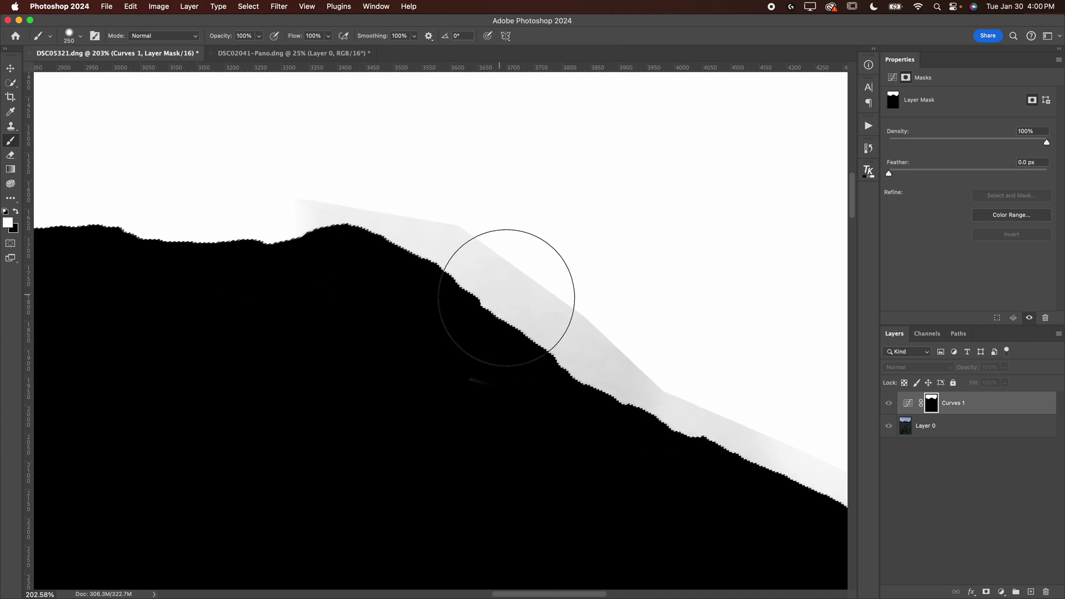
drag(368, 226, 352, 214)
drag(517, 296, 582, 326)
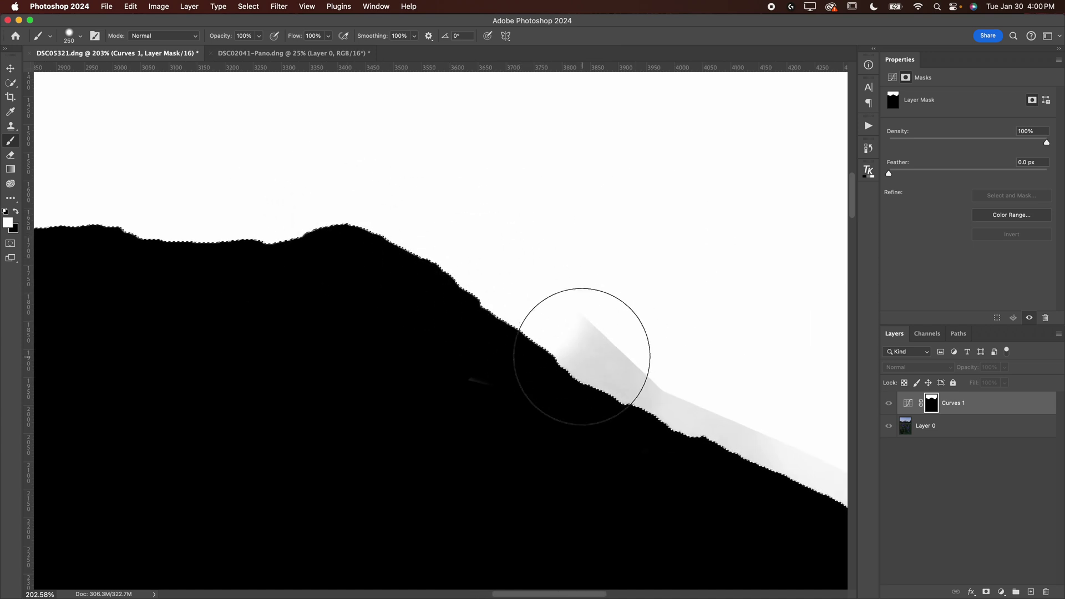
scroll(581, 339, right, 4)
scroll(582, 338, down, 1)
mouse_move(367, 301)
mouse_down()
mouse_move(547, 381)
mouse_move(382, 328)
mouse_move(595, 447)
mouse_move(585, 433)
mouse_move(660, 464)
mouse_up()
scroll(546, 380, right, 3)
scroll(546, 380, down, 1)
scroll(660, 464, right, 1)
scroll(649, 455, right, 3)
scroll(649, 455, down, 1)
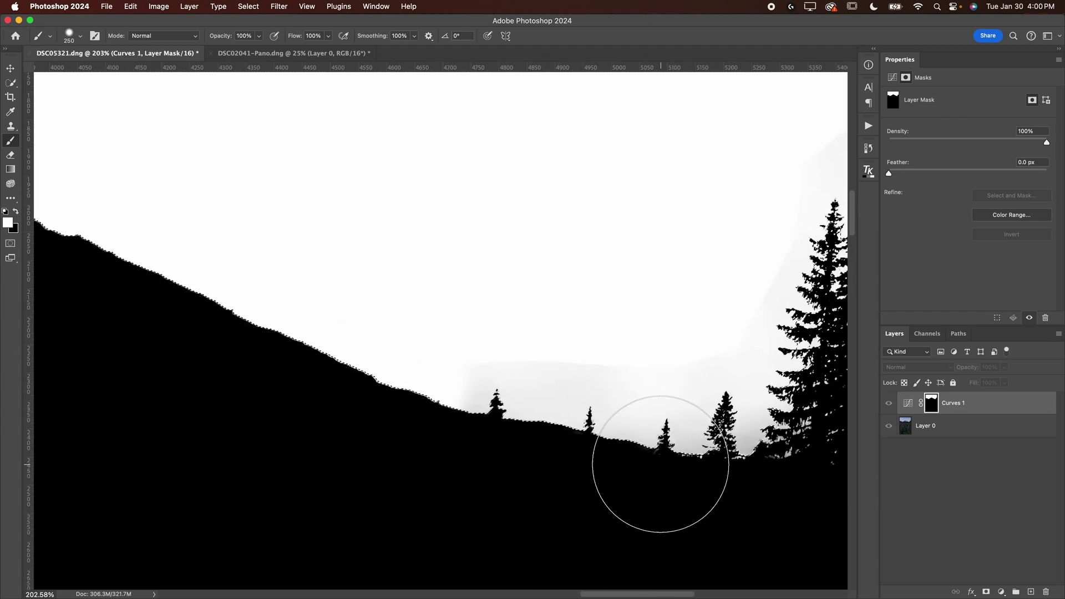
Deselect, review the whole mask, and open Levels with the white input pulled to 167
key(super+0)
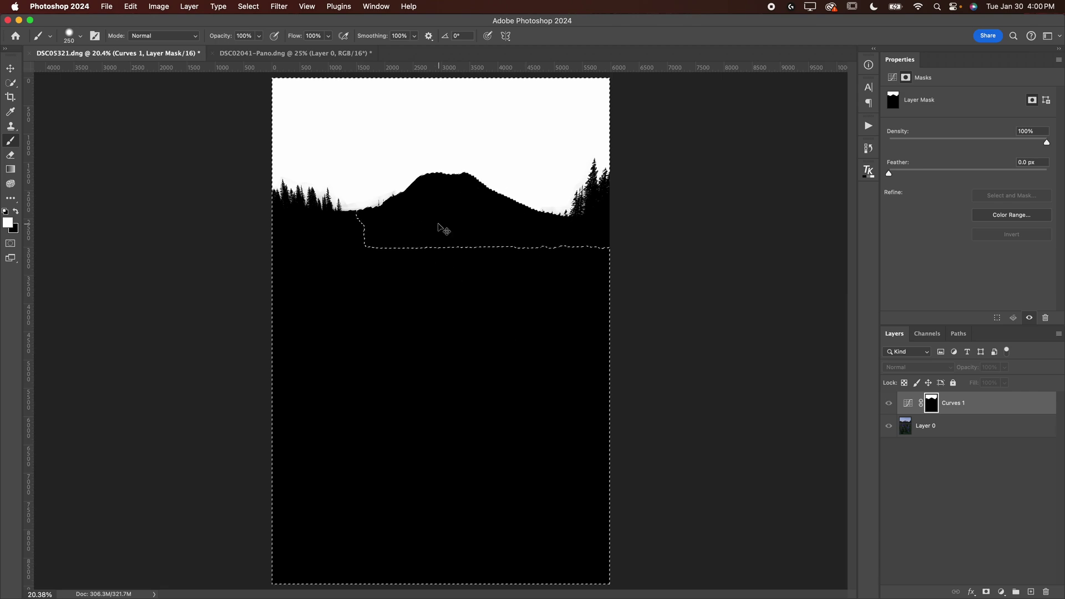
key(super+d)
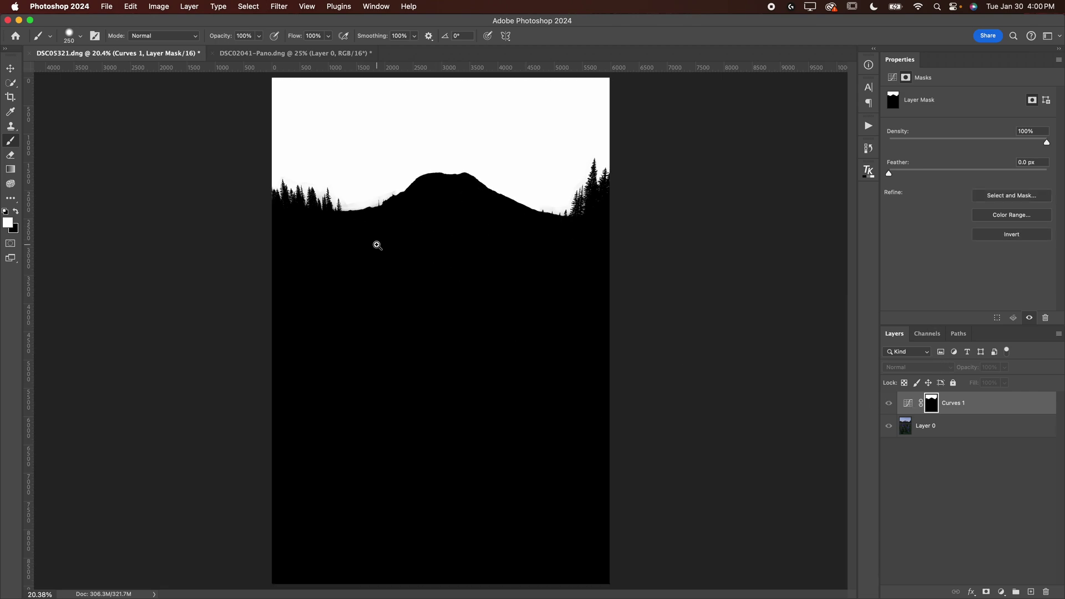
scroll(303, 192, up, 10)
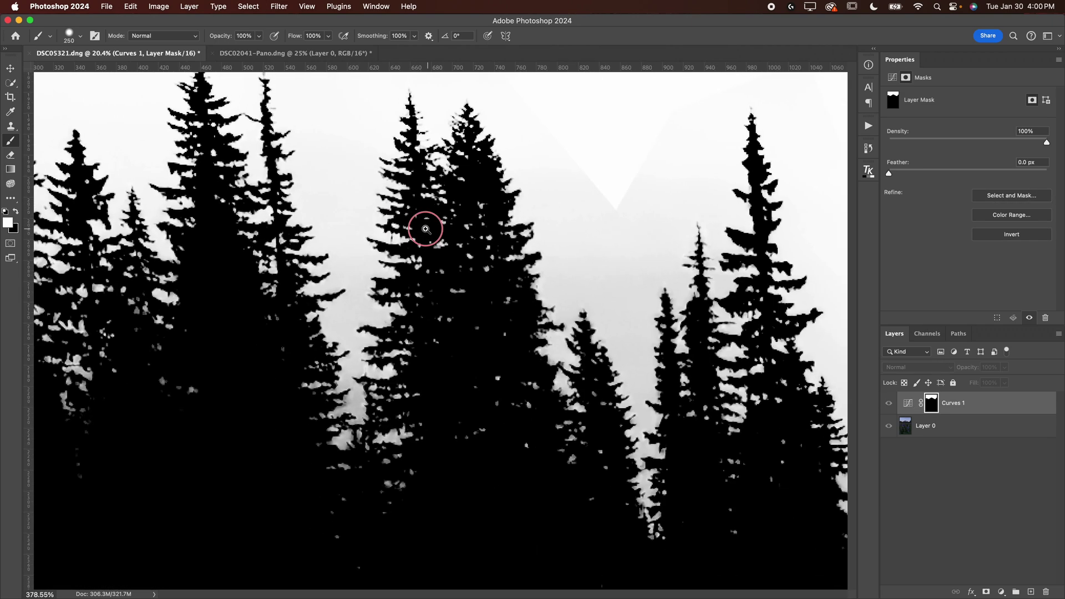
scroll(426, 229, down, 6)
scroll(543, 271, right, 20)
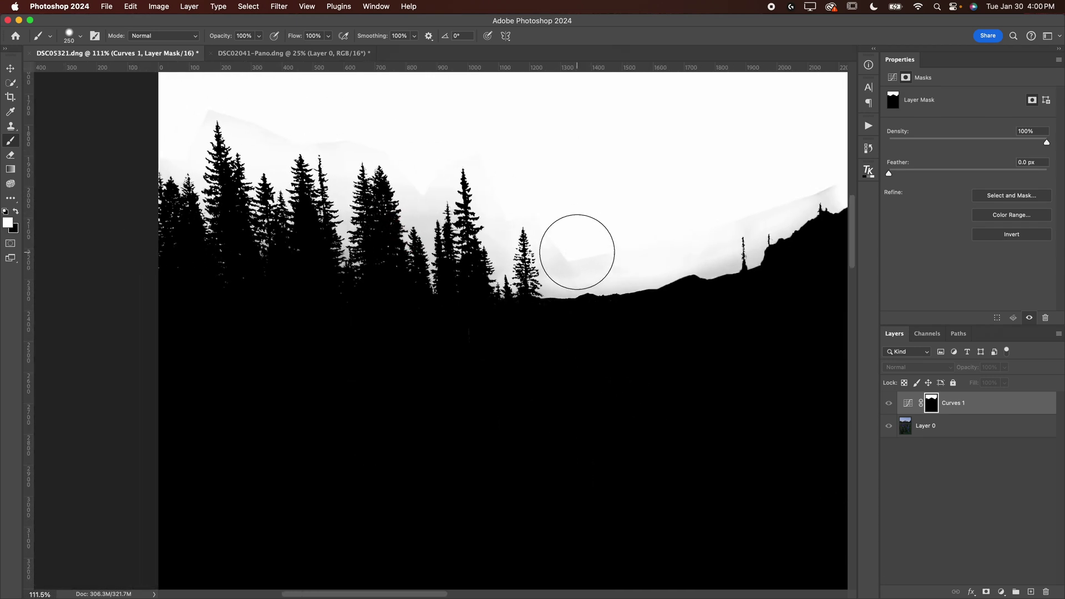
scroll(576, 252, right, 5)
scroll(577, 252, up, 5)
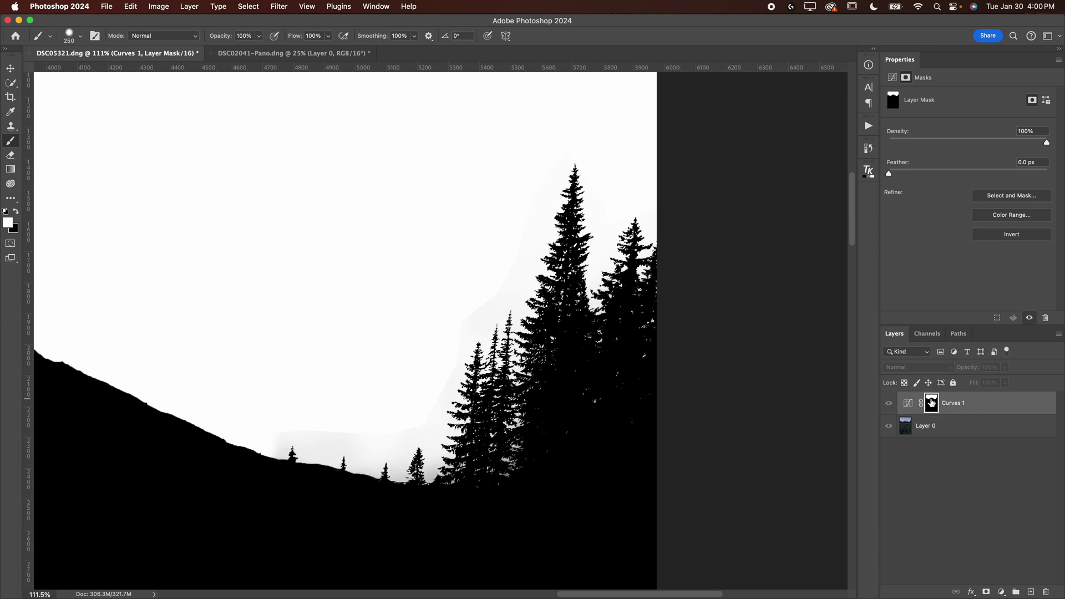
scroll(758, 412, left, 8)
scroll(758, 411, down, 5)
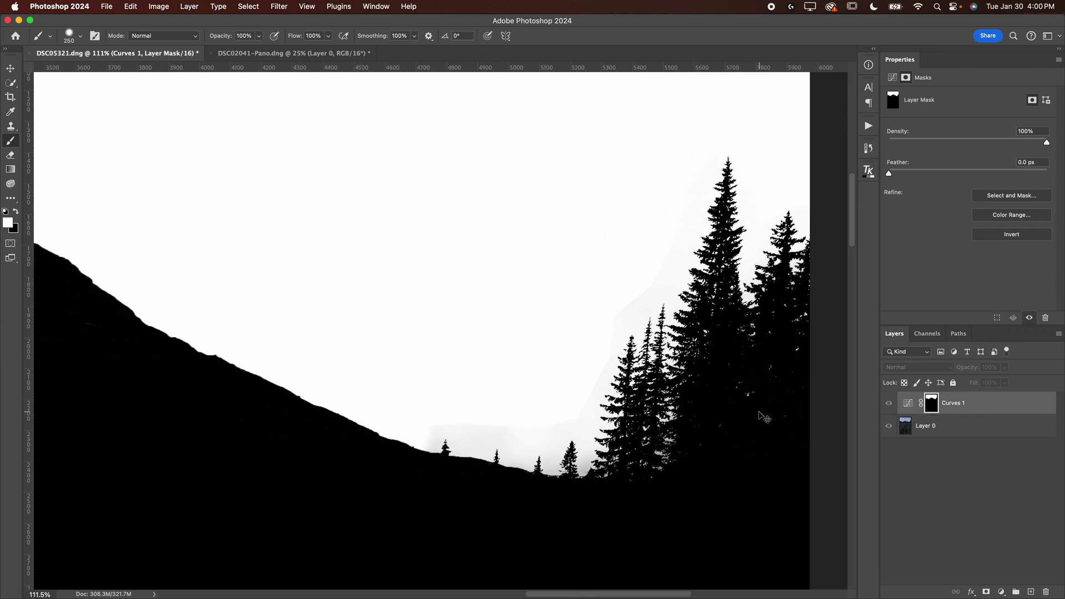
key(super+l)
drag(710, 374, 653, 372)
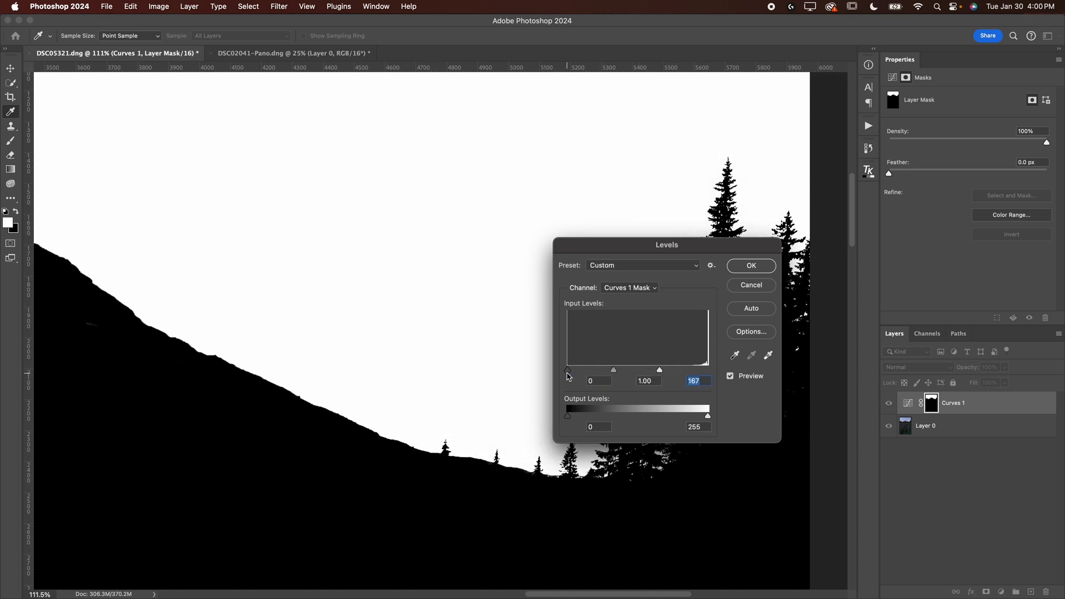
Set the mask's Levels inputs to 119 / 1.00 / 149 and apply it
drag(609, 373, 609, 373)
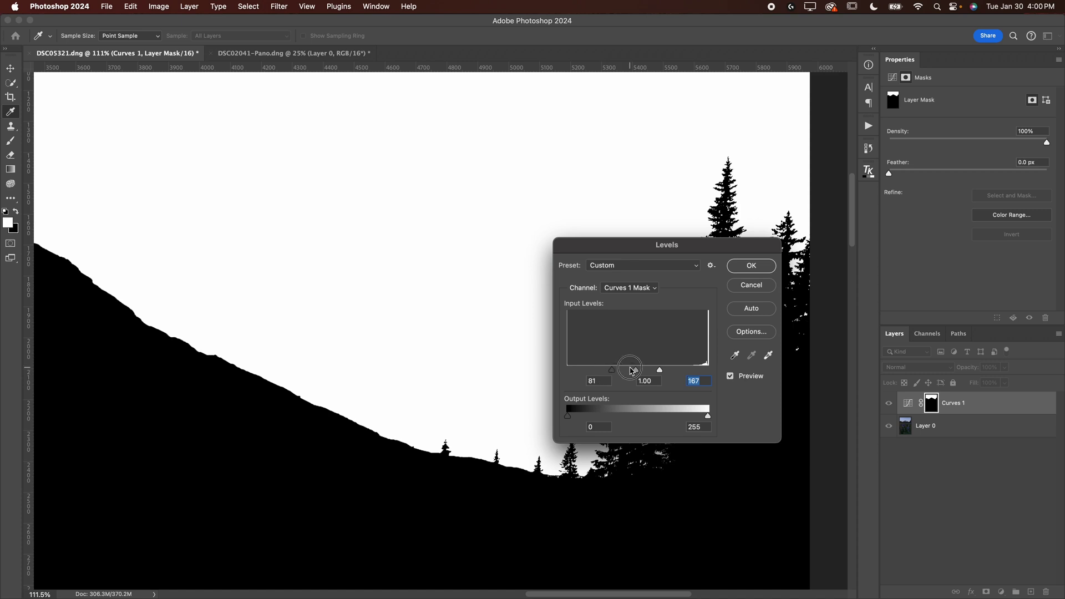
drag(618, 257, 640, 147)
scroll(435, 276, left, 10)
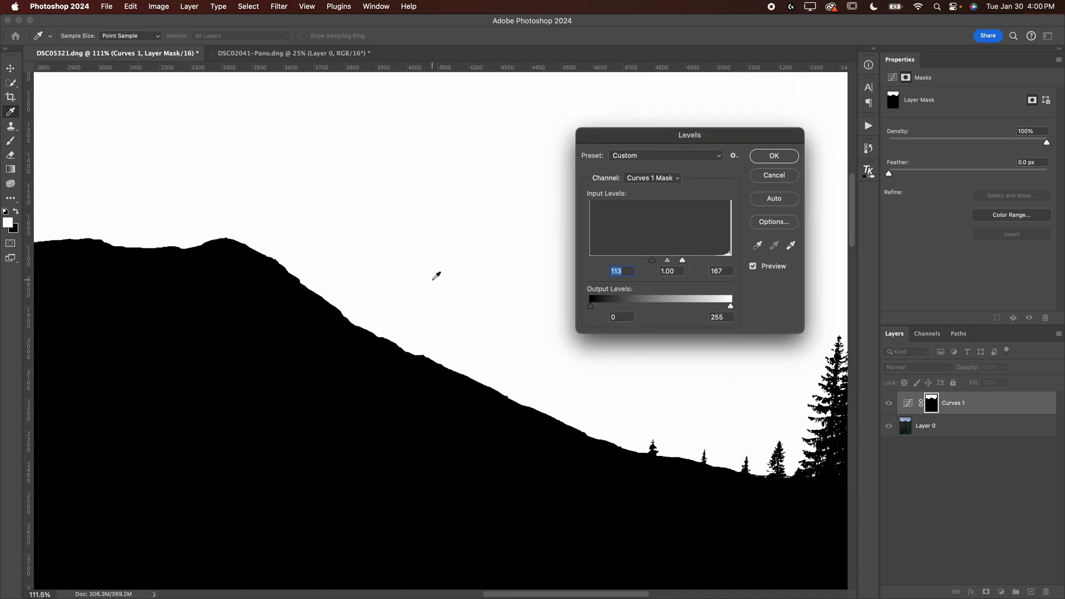
scroll(436, 275, left, 10)
scroll(436, 276, right, 5)
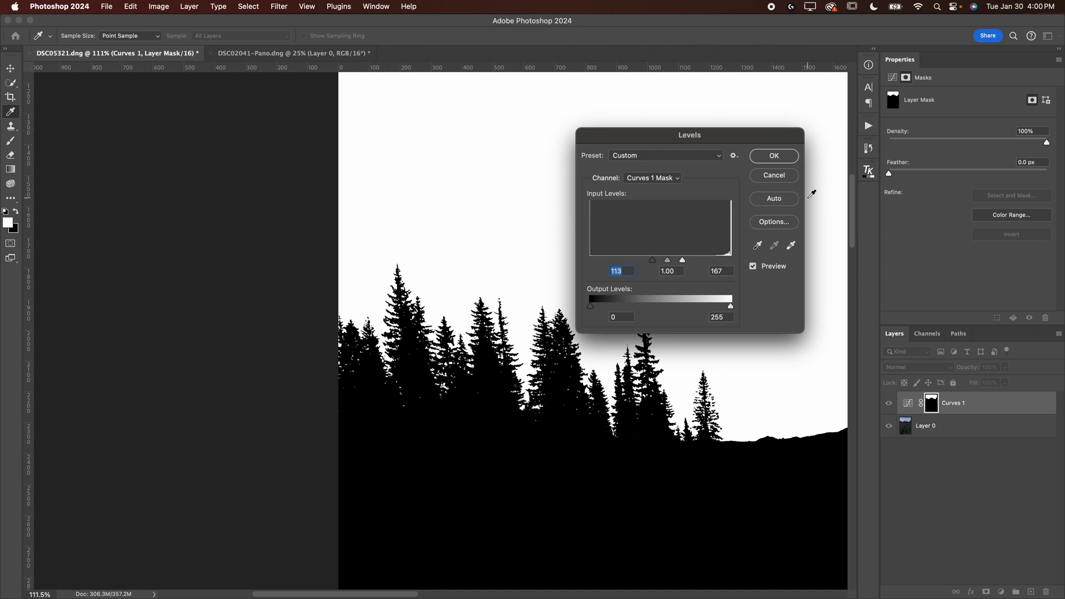
scroll(719, 350, right, 3)
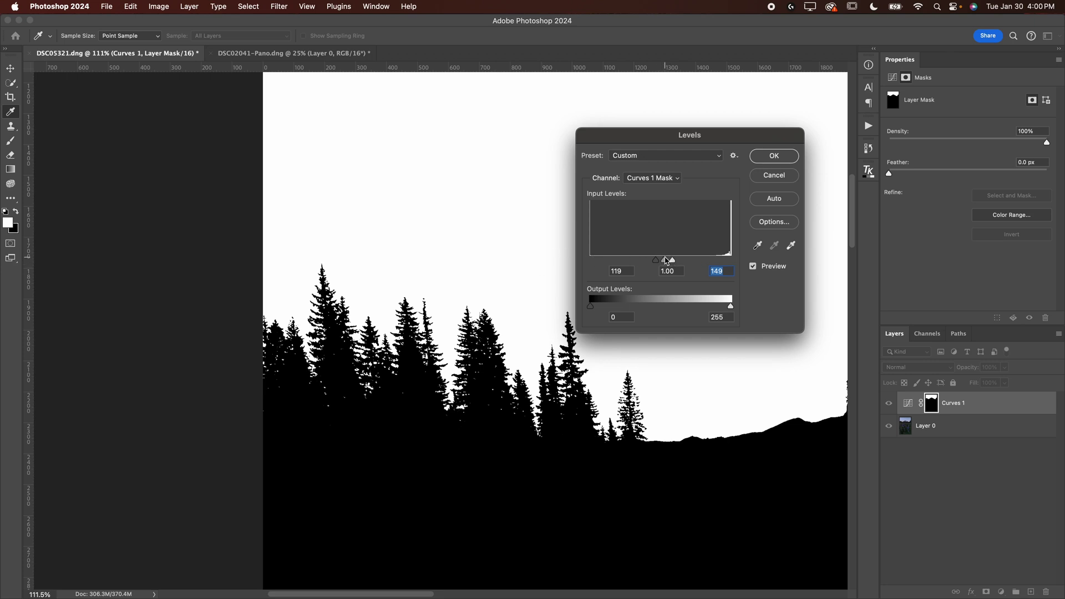
click(774, 156)
Brighten the lupine photo by bending the Curves 1 curve upward
key(b)
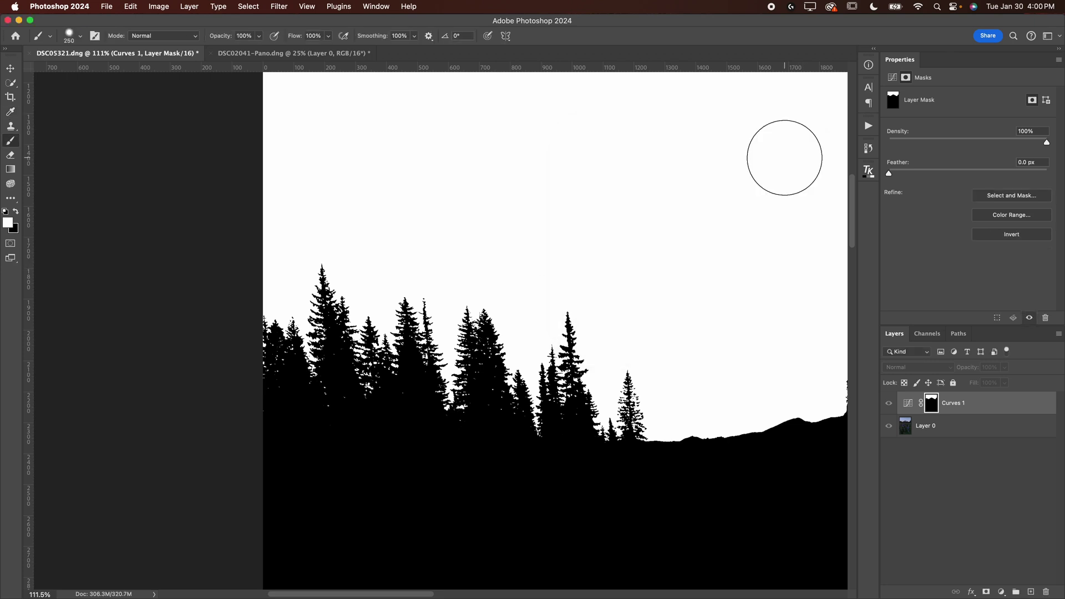
click(910, 410)
key(super+0)
drag(992, 183, 992, 208)
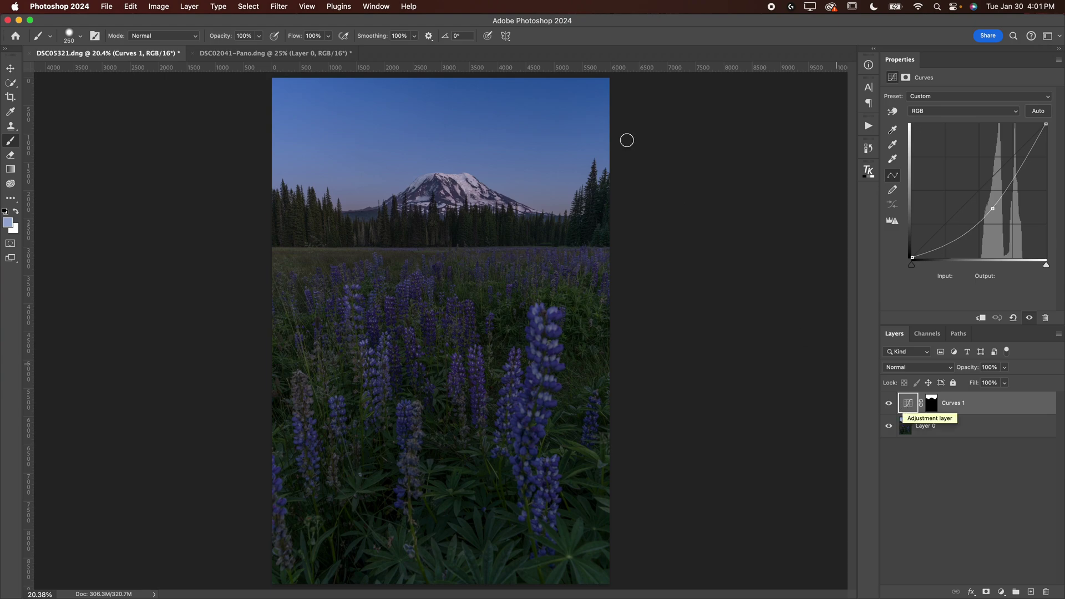
Zoom onto the treetops and compare the photo with Curves 1 on and off
mouse_move(348, 189)
mouse_down()
mouse_move(333, 185)
mouse_move(487, 214)
mouse_move(471, 212)
mouse_up()
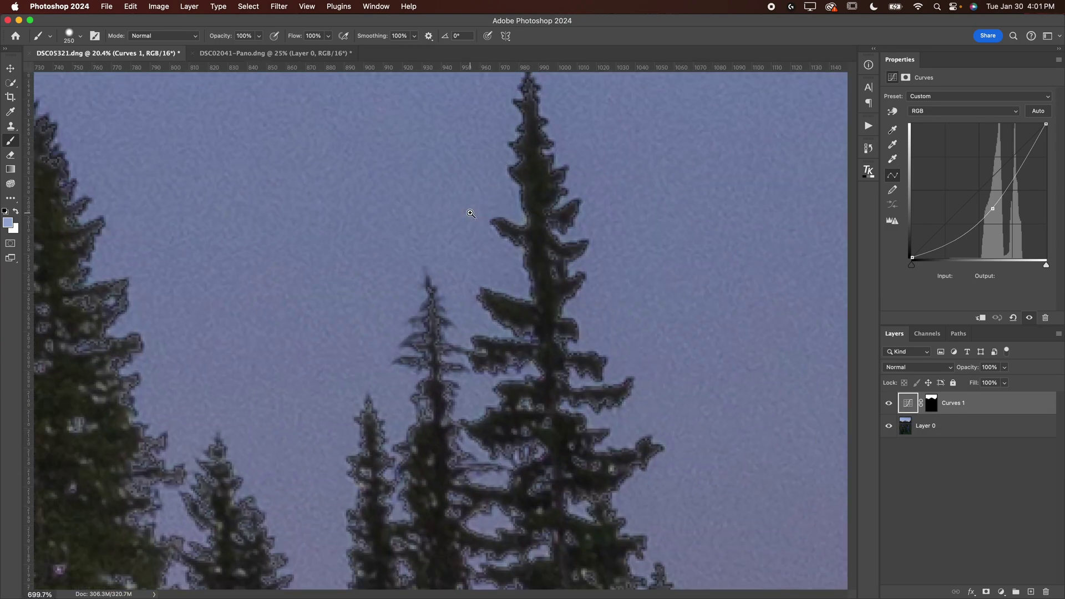
scroll(572, 302, down, 2)
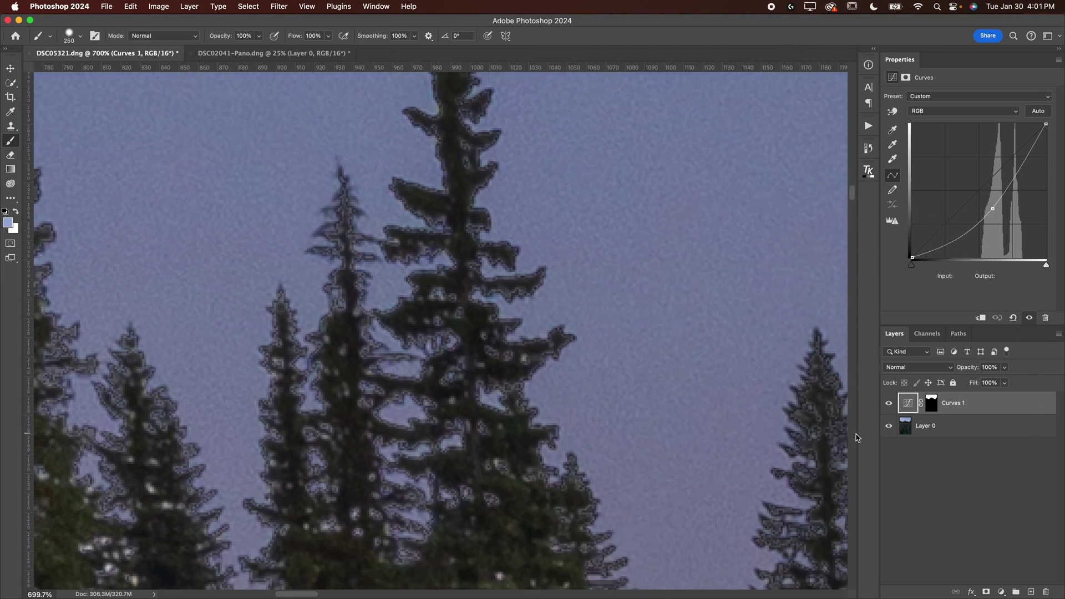
click(888, 404)
click(888, 404)
click(888, 404)
click(888, 404)
View the Curves 1 mask alone, then target it and launch Select and Mask
scroll(452, 333, down, 1)
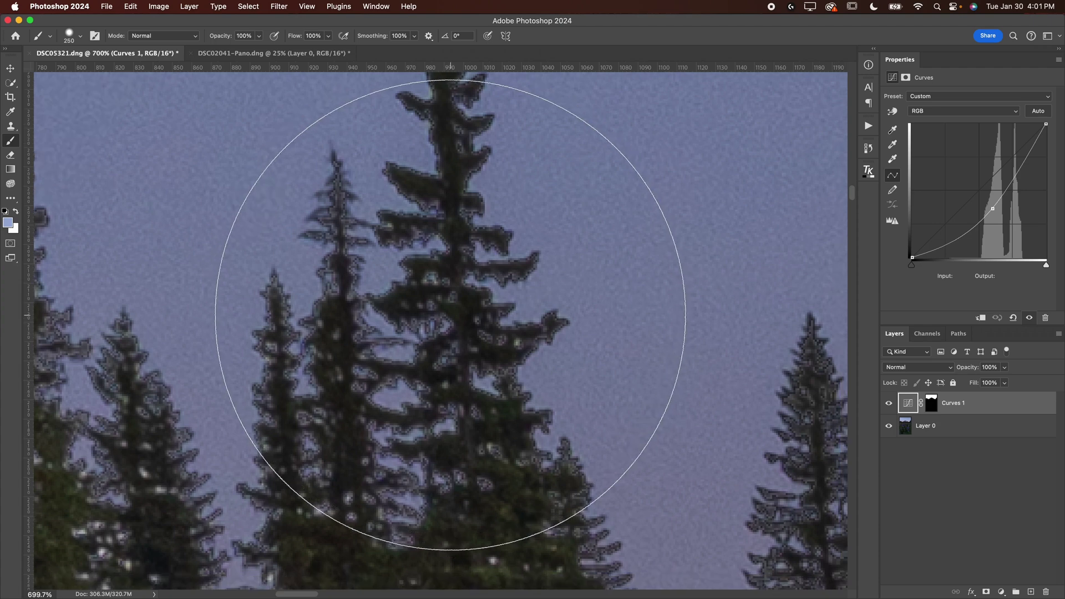
alt+click(931, 406)
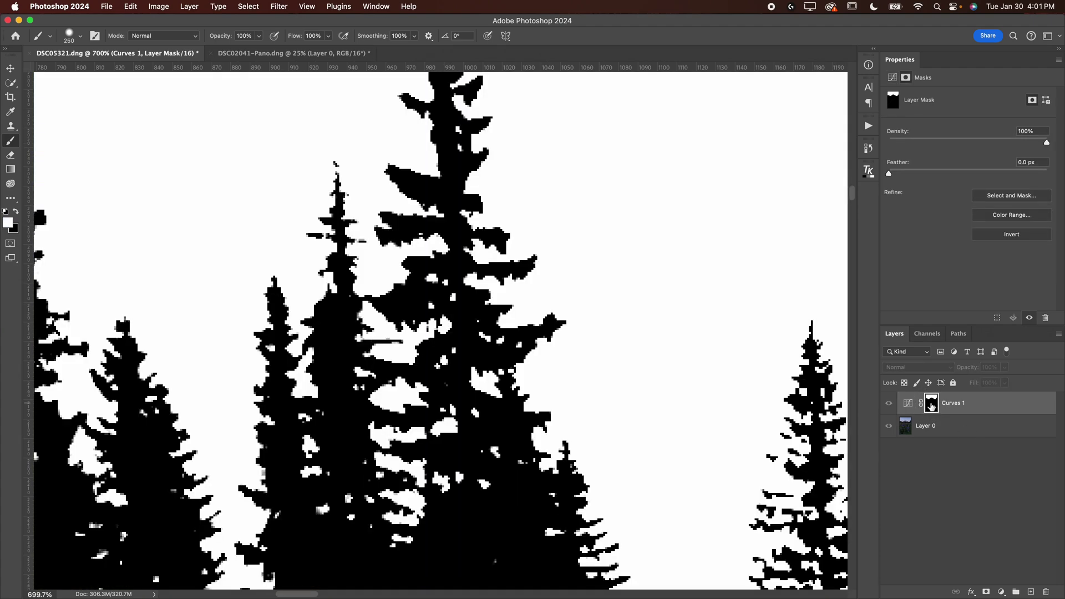
click(911, 405)
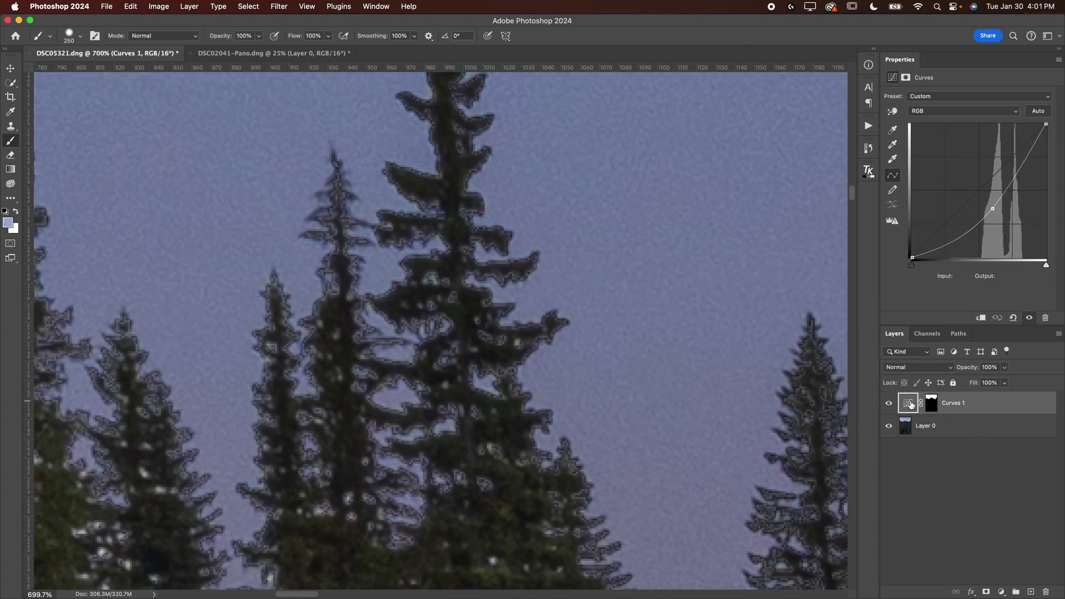
click(932, 405)
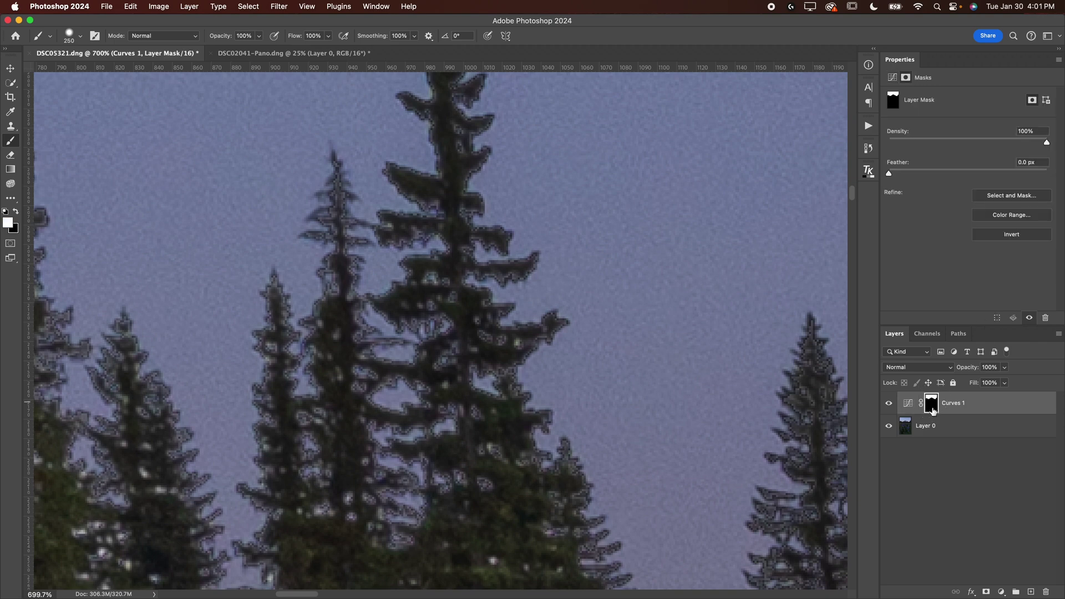
click(1004, 197)
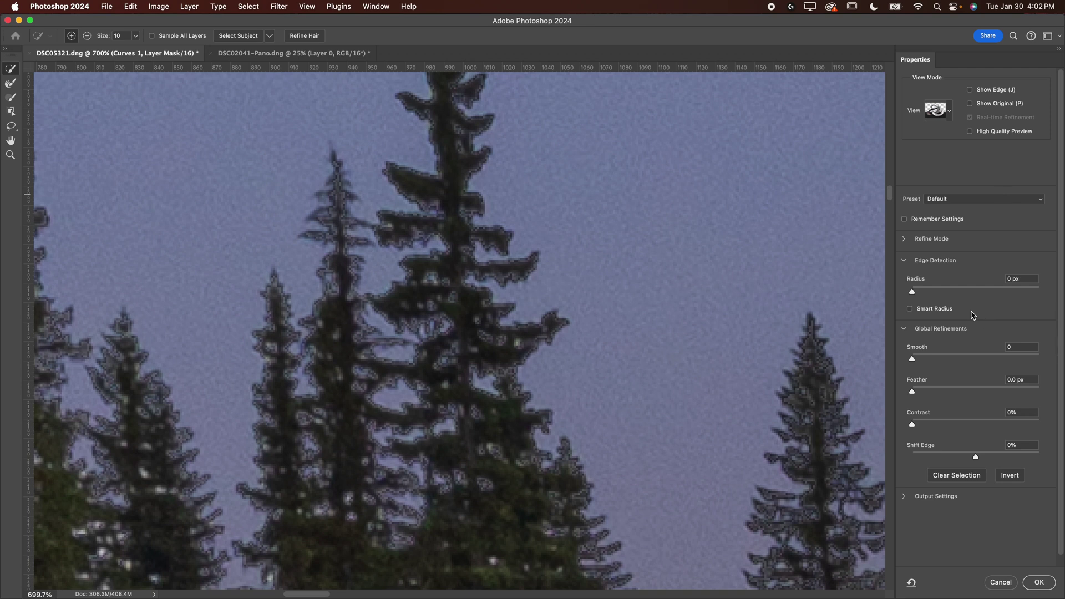
Enable Smart Radius at 2 px and pan around the treetop edges
click(910, 309)
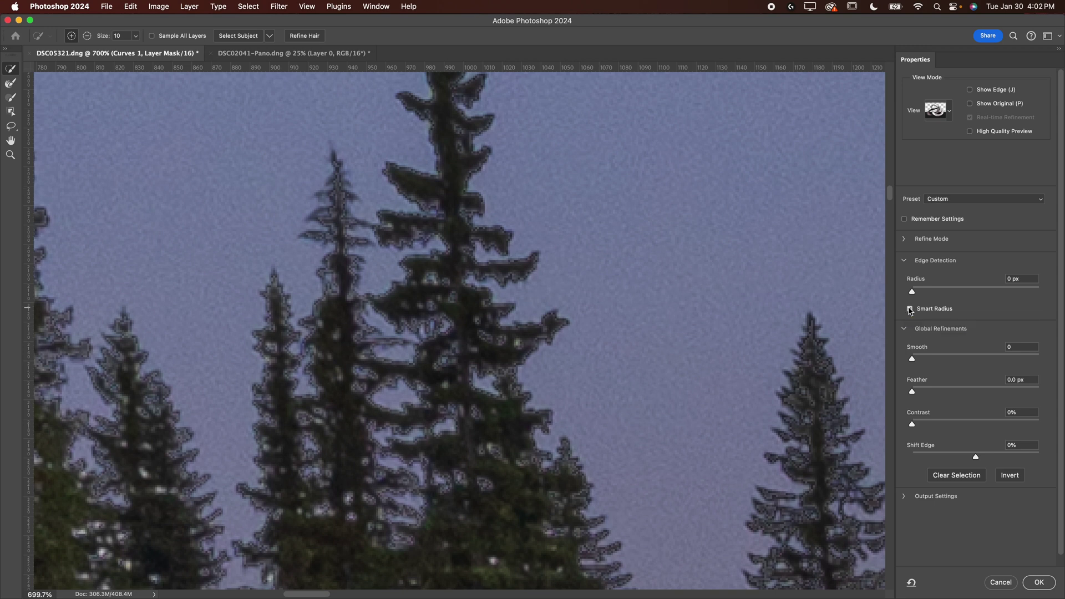
drag(922, 292, 926, 293)
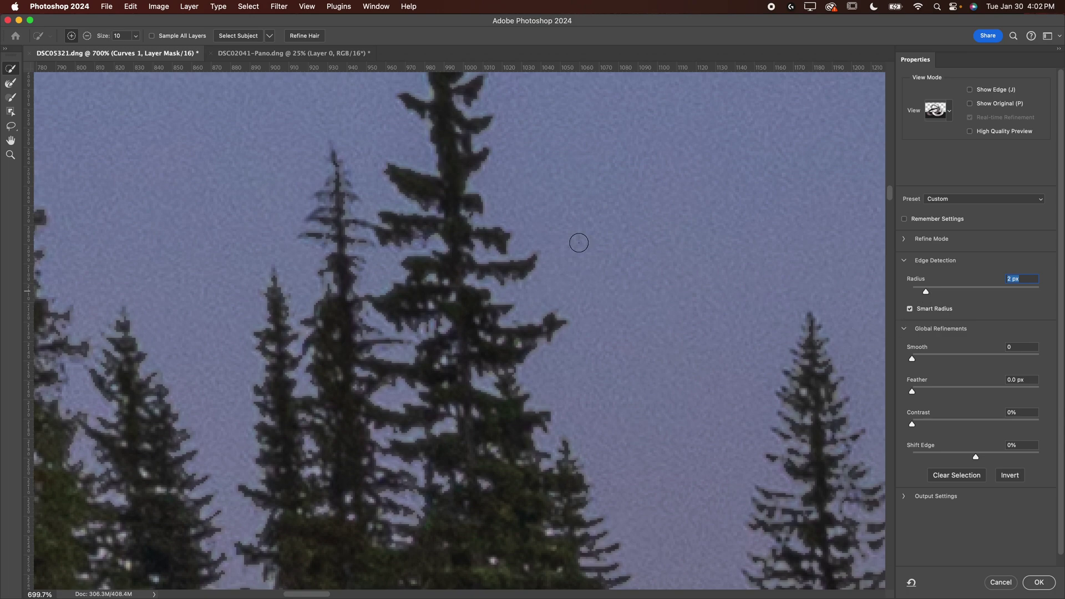
scroll(578, 243, left, 20)
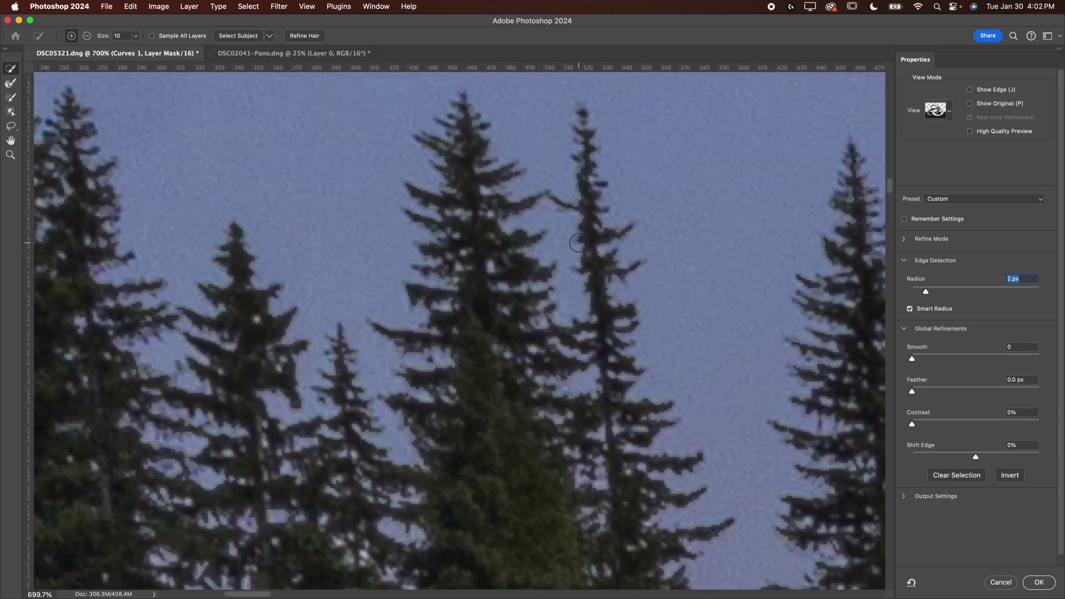
scroll(578, 242, left, 10)
scroll(579, 242, right, 20)
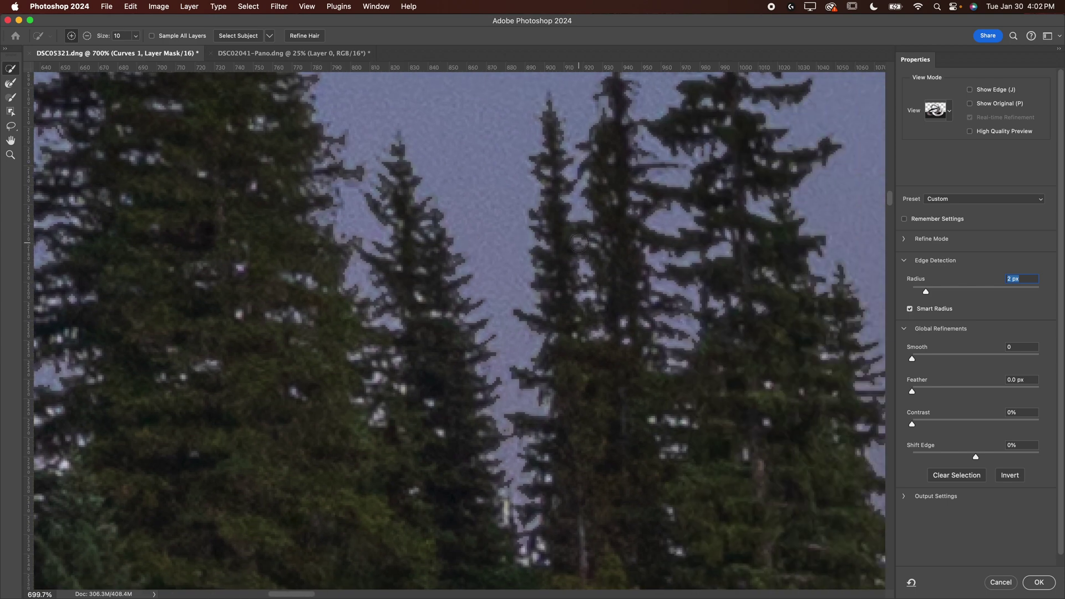
scroll(579, 242, right, 10)
scroll(578, 242, down, 5)
scroll(579, 243, up, 5)
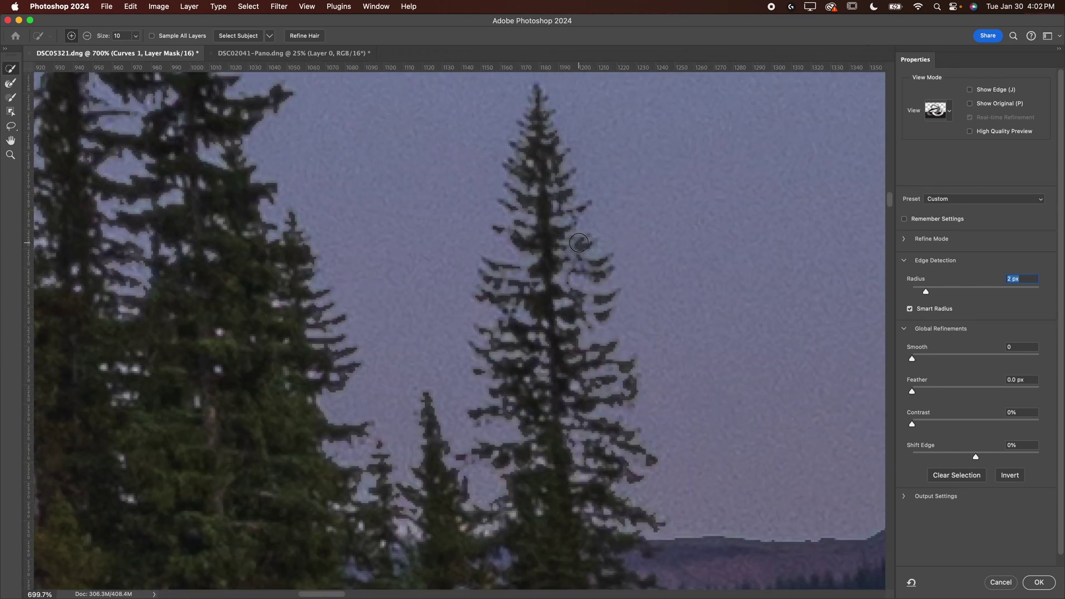
scroll(523, 309, left, 10)
scroll(523, 309, up, 3)
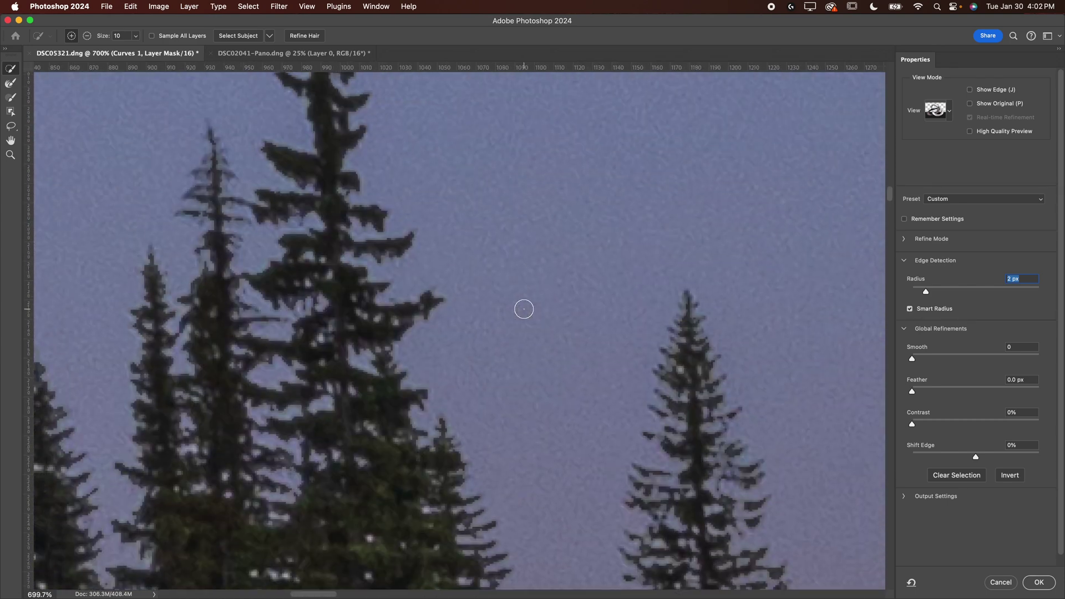
scroll(523, 309, left, 8)
scroll(523, 309, up, 2)
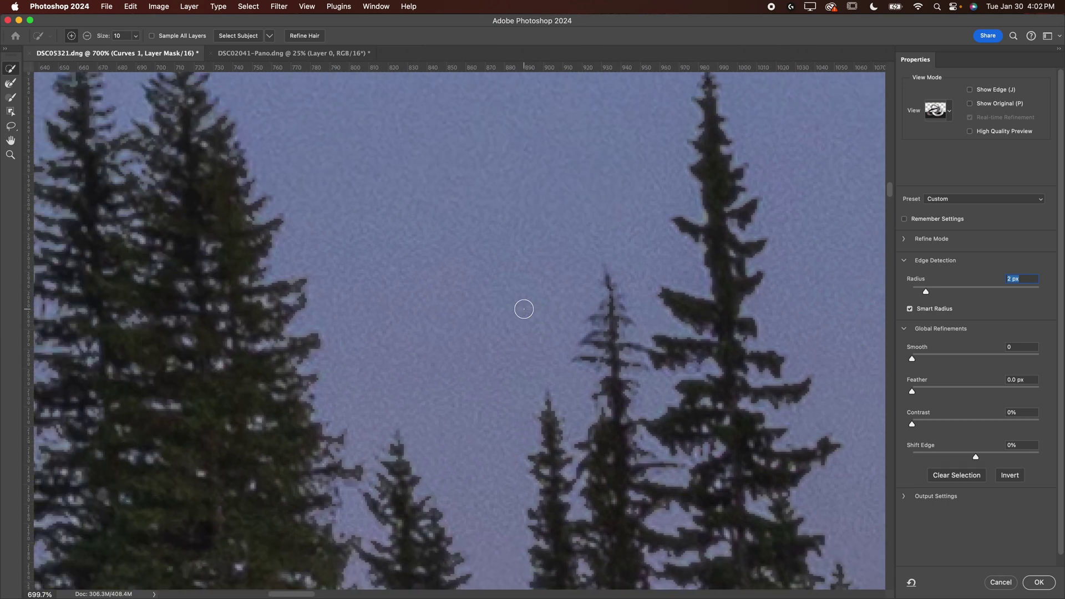
scroll(524, 309, right, 2)
Try Smooth and leave it at 0, then feather the edge heavily to 181.6 px
drag(919, 356, 880, 353)
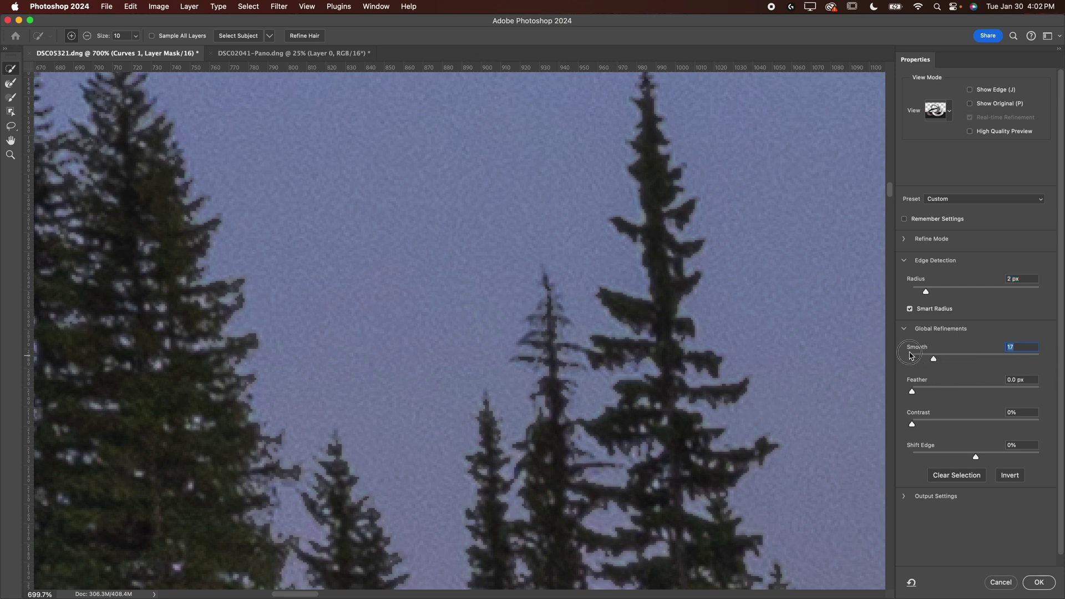
drag(912, 394, 1013, 398)
key(super+minus)
key(super+minus)
Zoom onto the treetops and cut the feather back to 0.9 px
key(super+0)
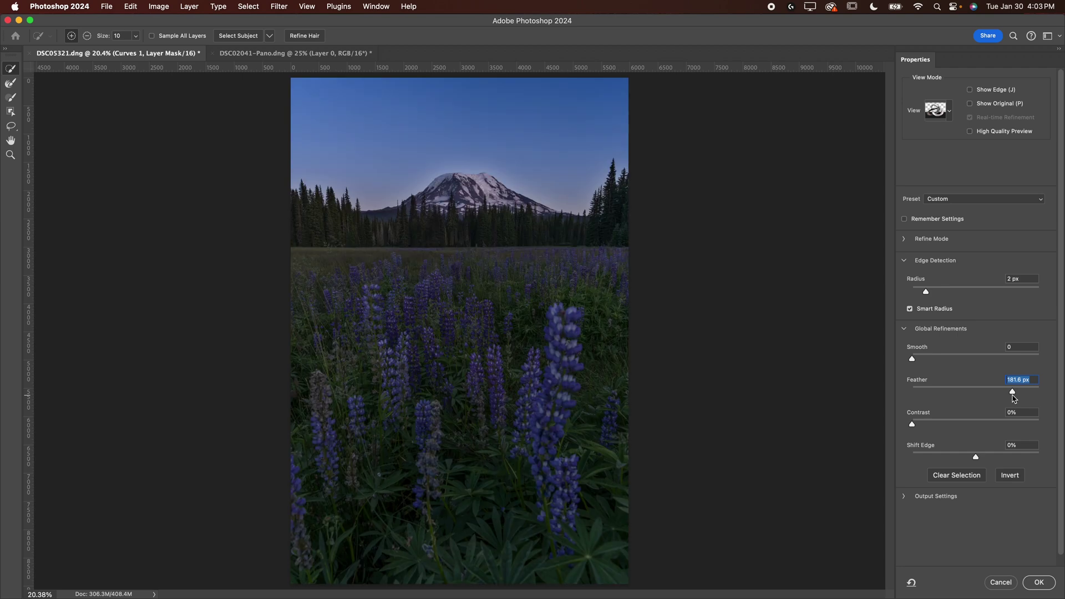
drag(360, 196, 496, 204)
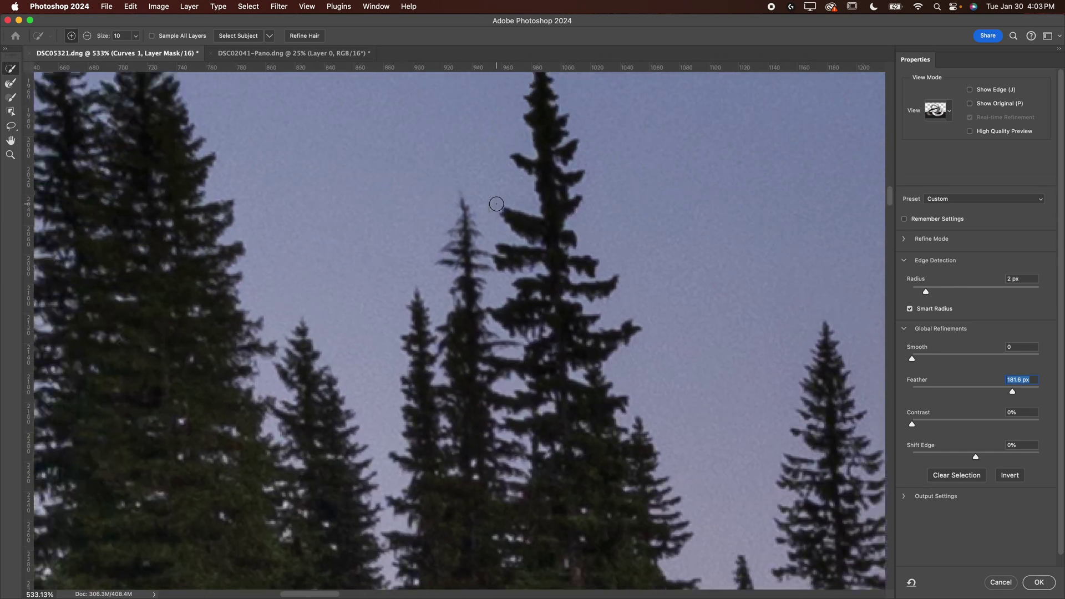
mouse_move(917, 391)
mouse_down()
mouse_move(906, 393)
mouse_move(920, 393)
mouse_up()
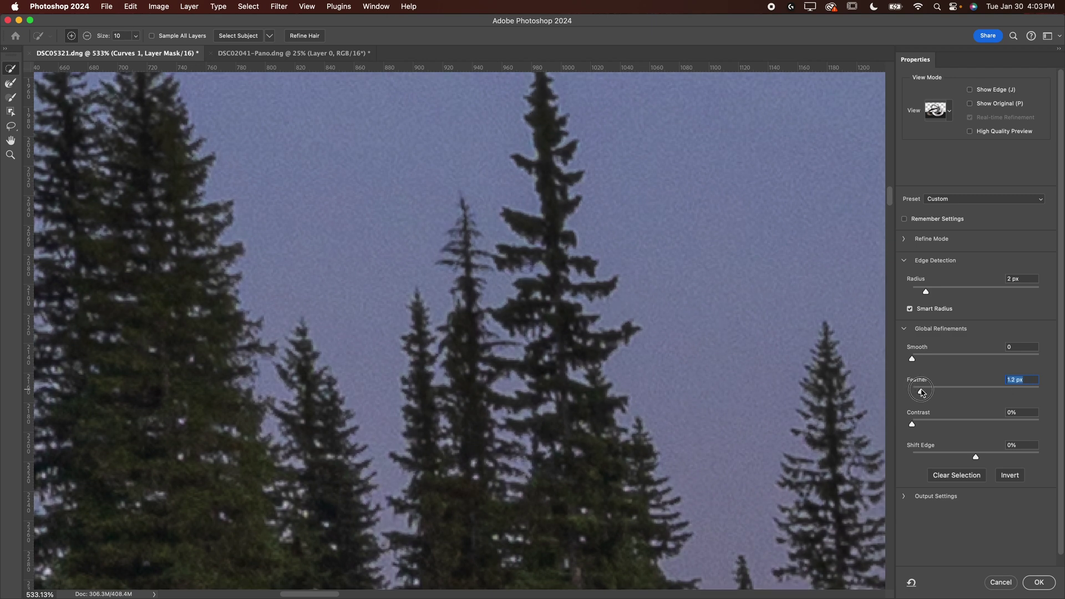
scroll(562, 192, up, 5)
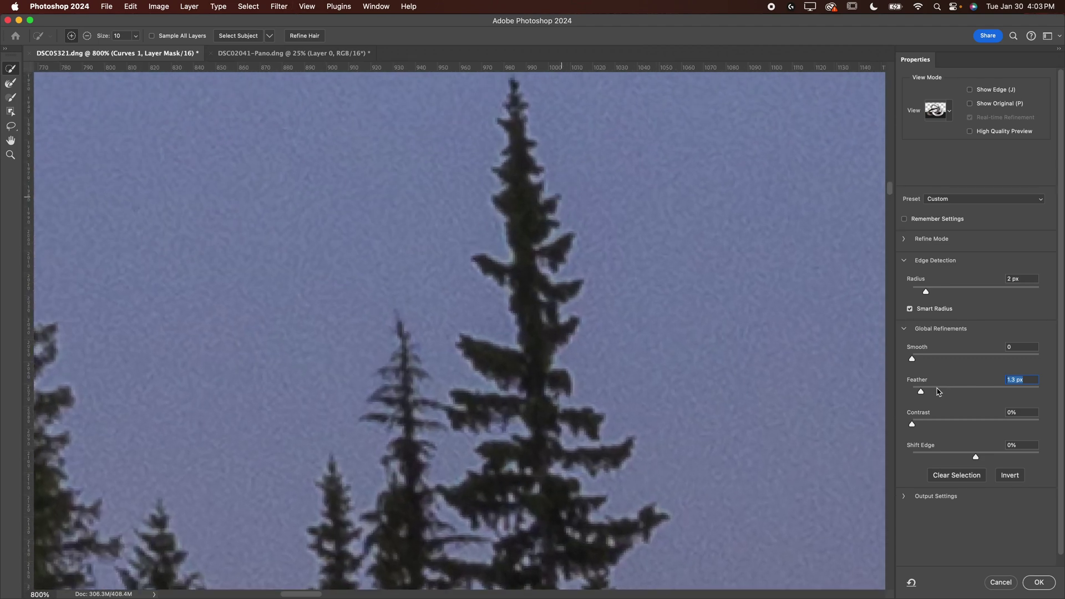
drag(924, 391, 918, 392)
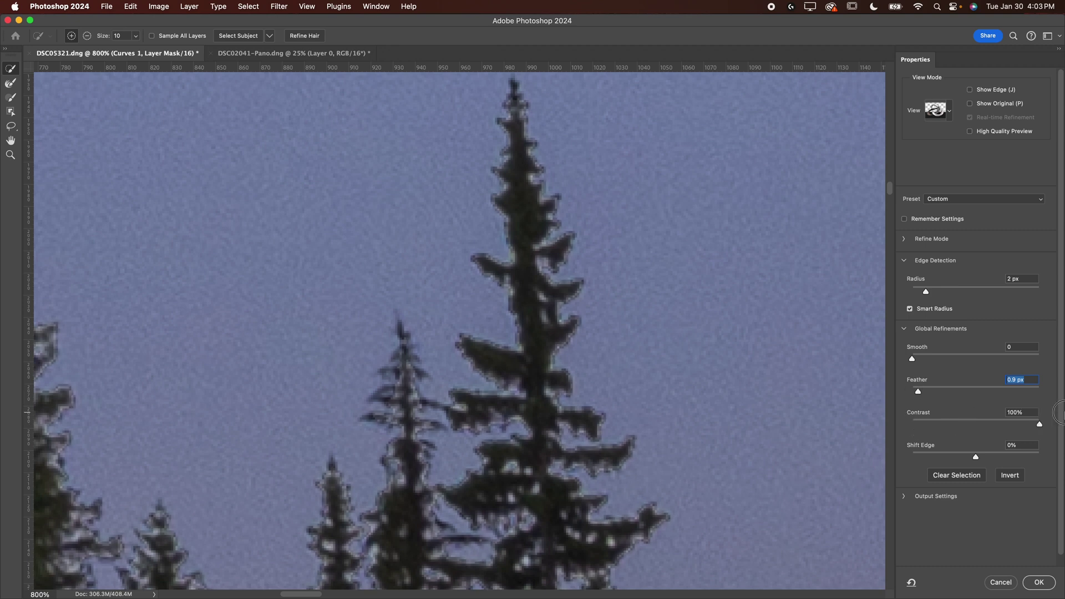
Reset Contrast to 0% and set Shift Edge to +42%
key(Tab)
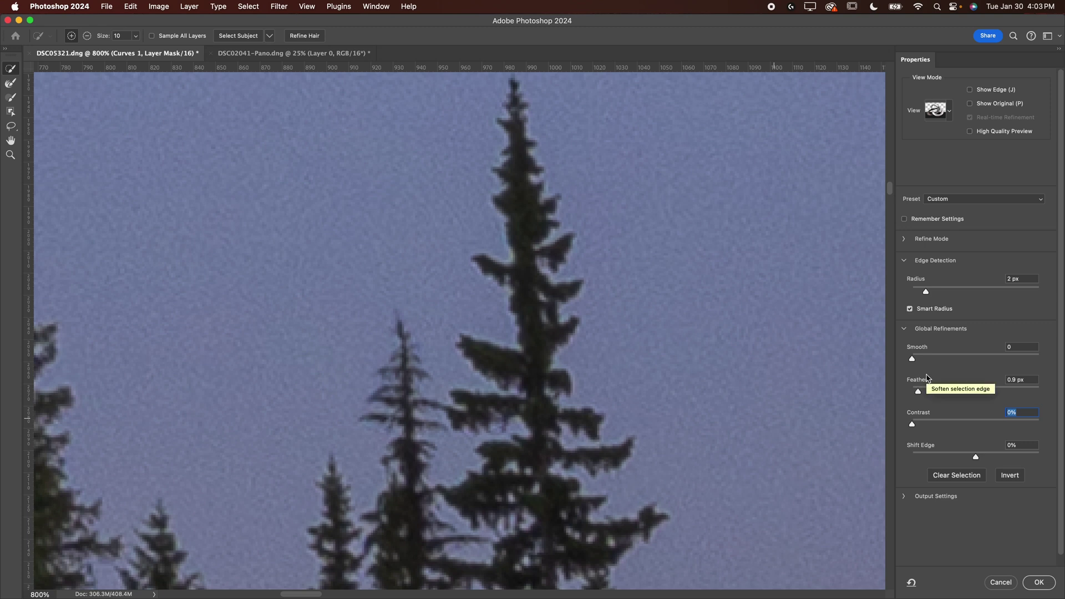
click(976, 457)
drag(975, 457, 1059, 453)
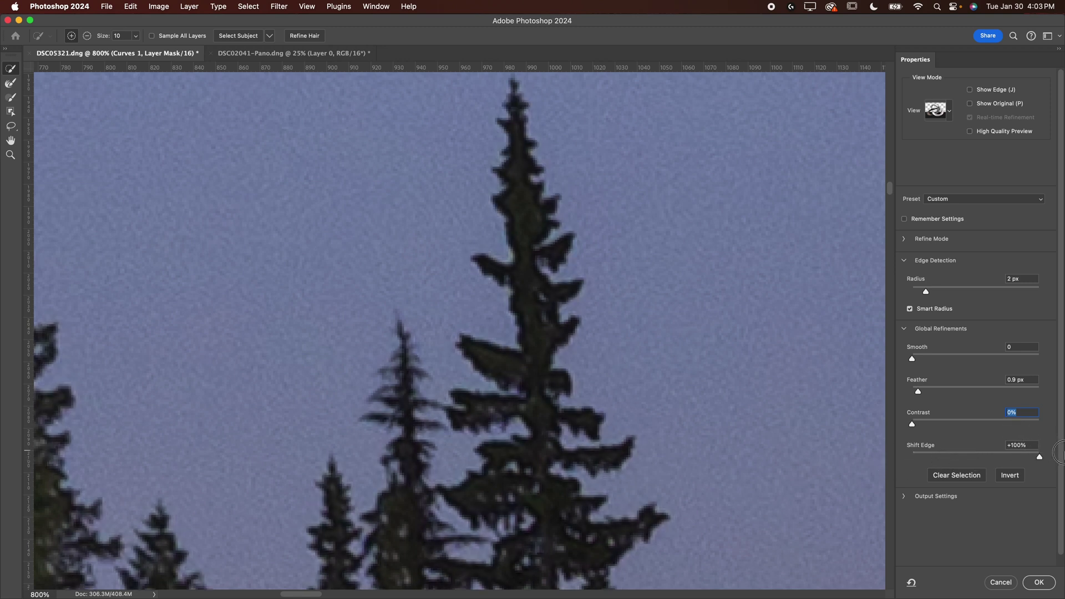
drag(1053, 447, 1003, 453)
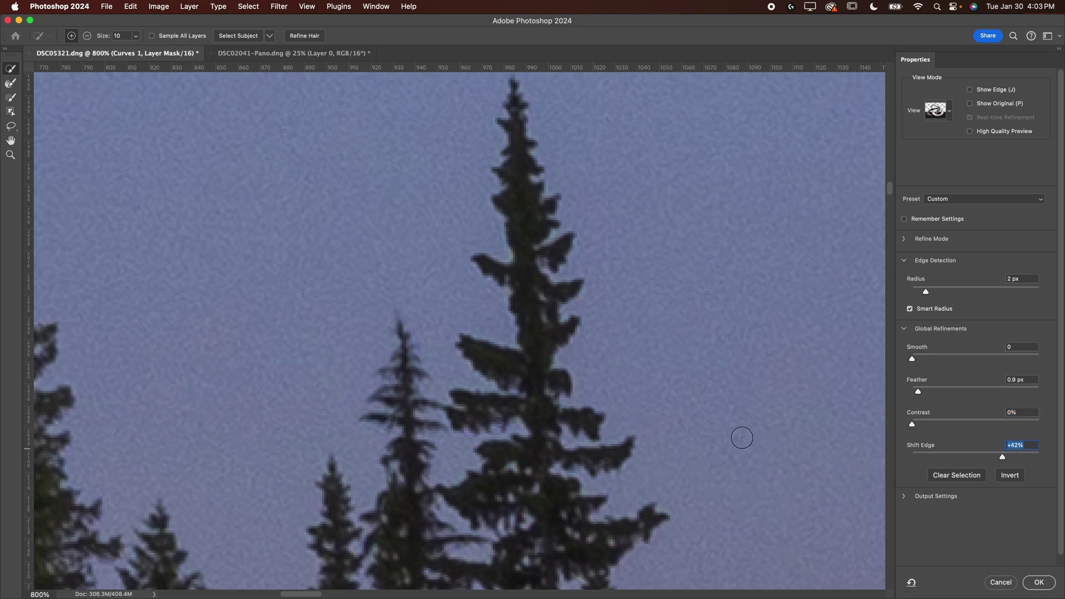
Look over the whole photo and commit the Select and Mask refinement to the Curves 1 mask
key(super+0)
scroll(524, 201, up, 15)
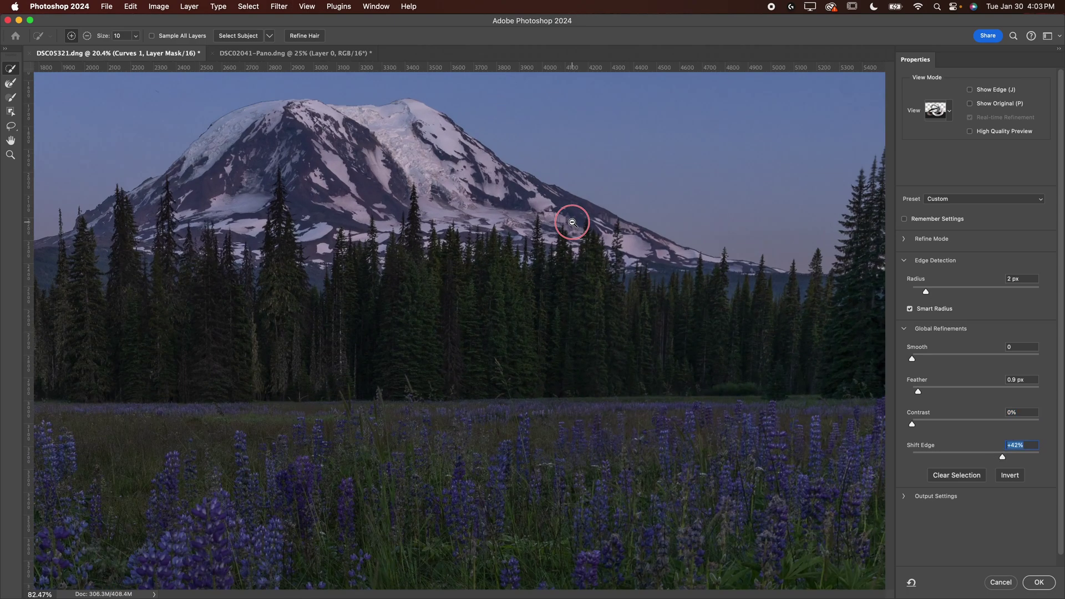
scroll(635, 229, right, 15)
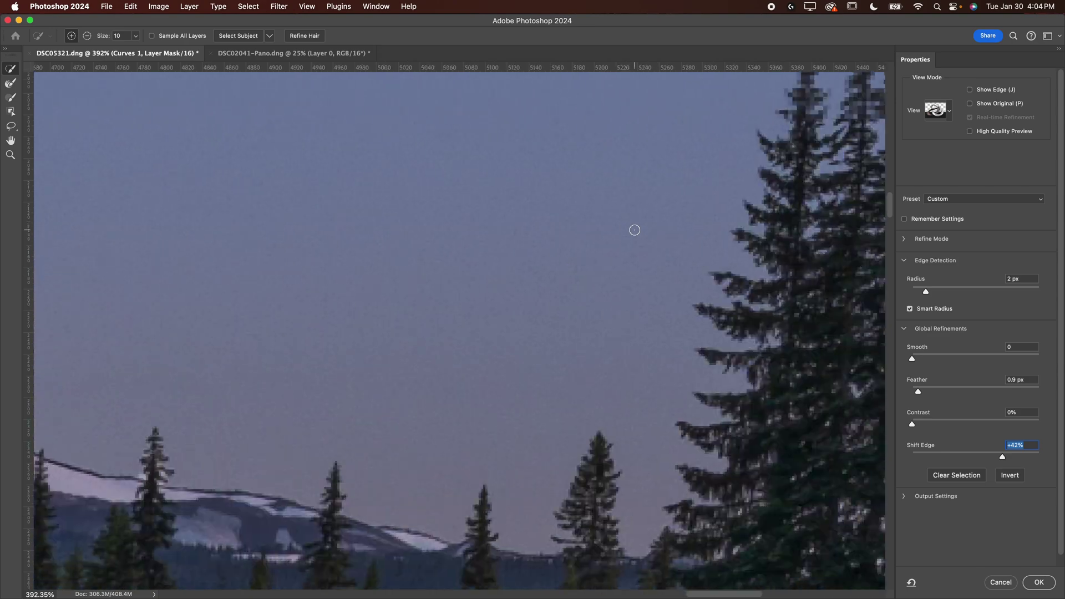
scroll(634, 229, right, 3)
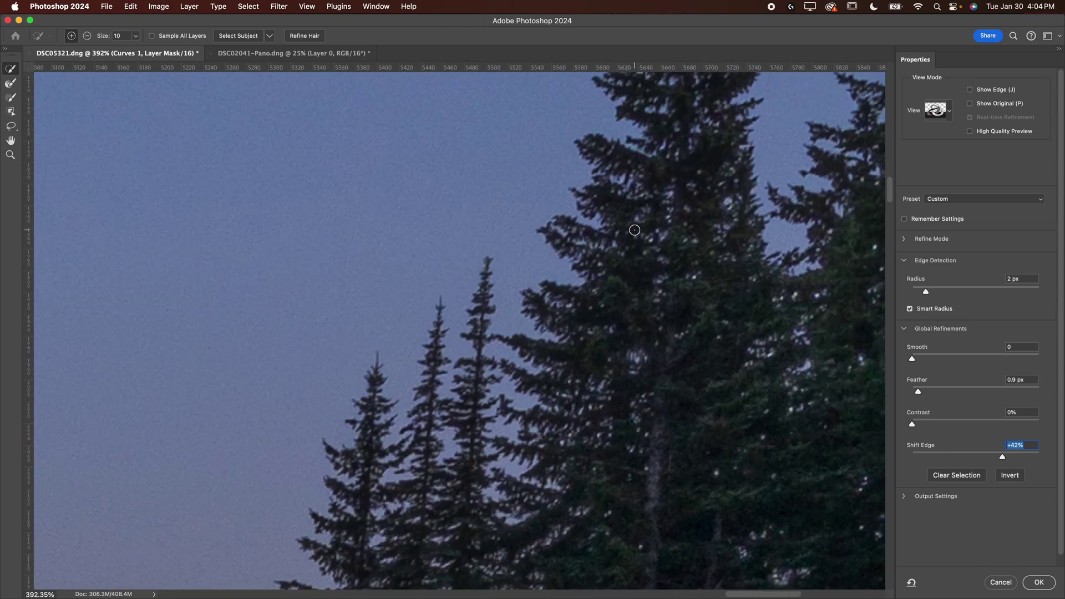
scroll(594, 221, up, 3)
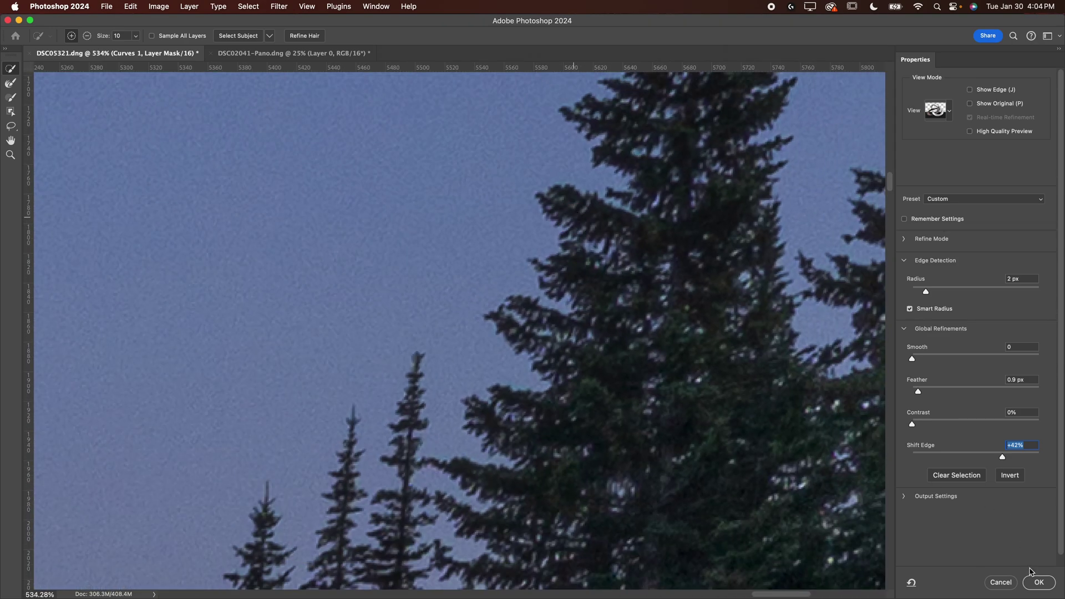
click(1035, 580)
Toggle Curves 1 off and on repeatedly to compare the sky before and after
click(889, 404)
click(889, 403)
click(889, 404)
click(889, 404)
scroll(618, 392, up, 5)
key(super+0)
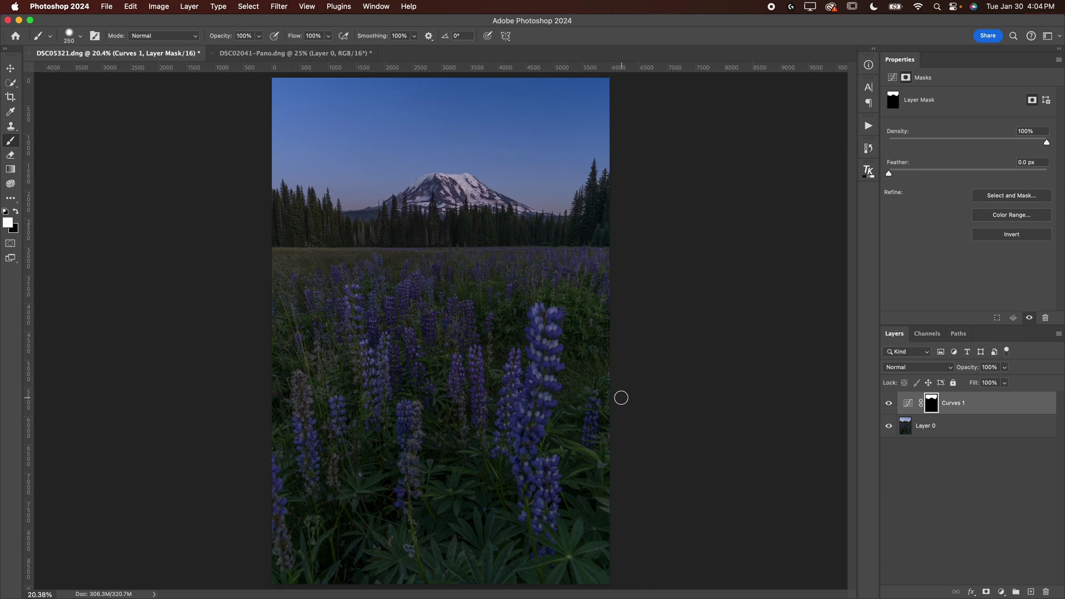
scroll(358, 194, up, 15)
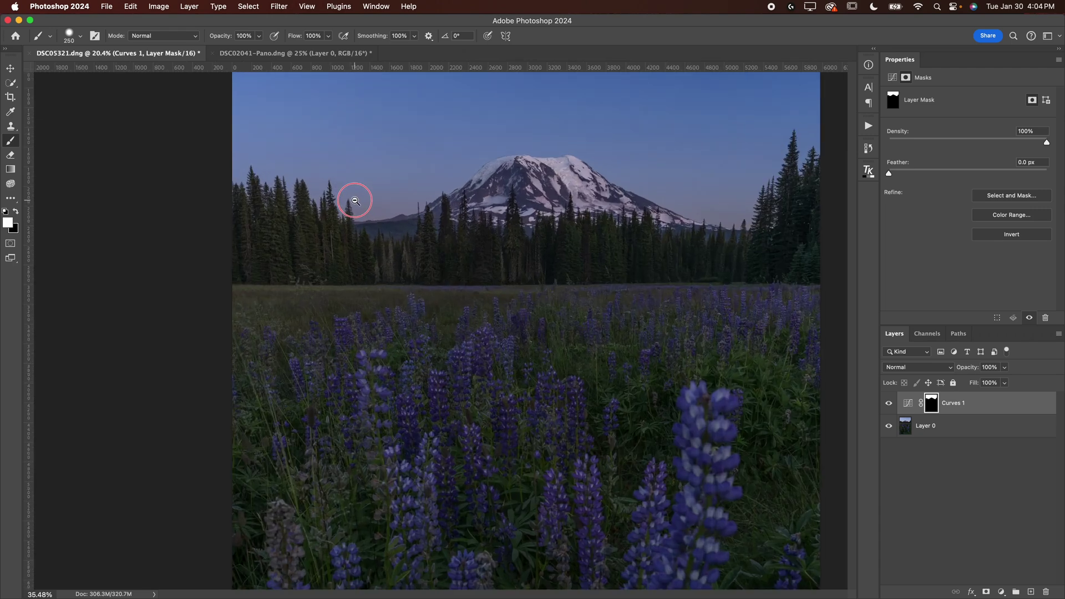
scroll(533, 255, down, 5)
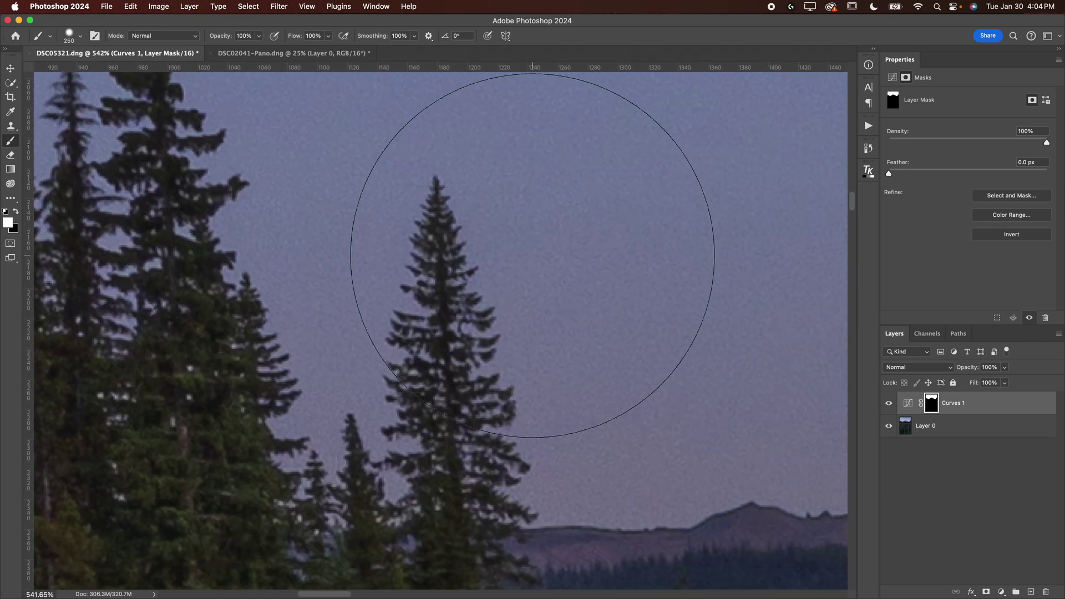
scroll(532, 255, right, 5)
scroll(532, 255, up, 5)
scroll(527, 309, up, 5)
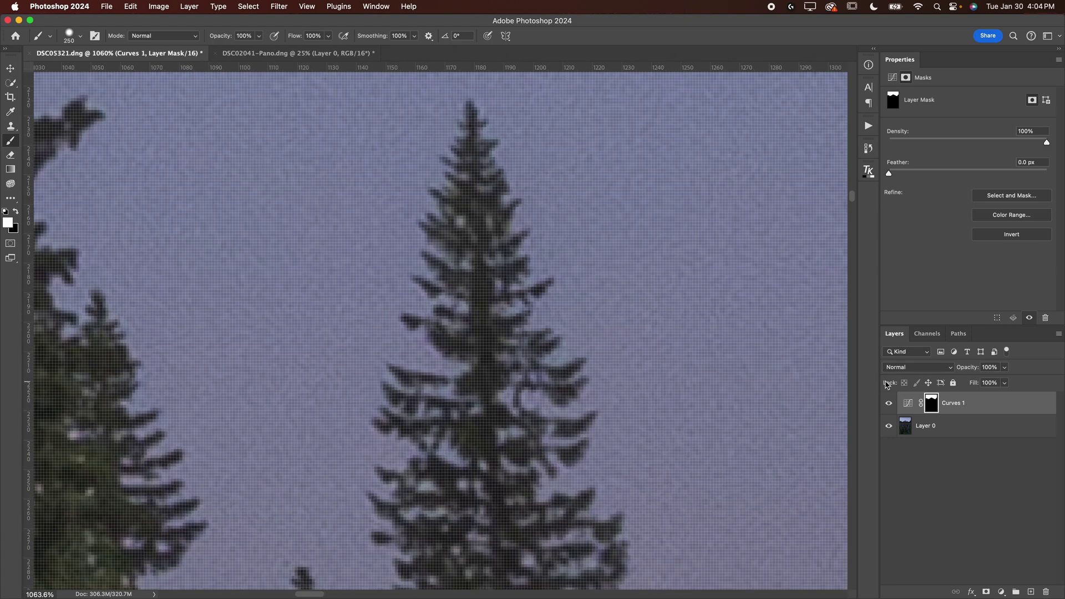
scroll(649, 331, down, 3)
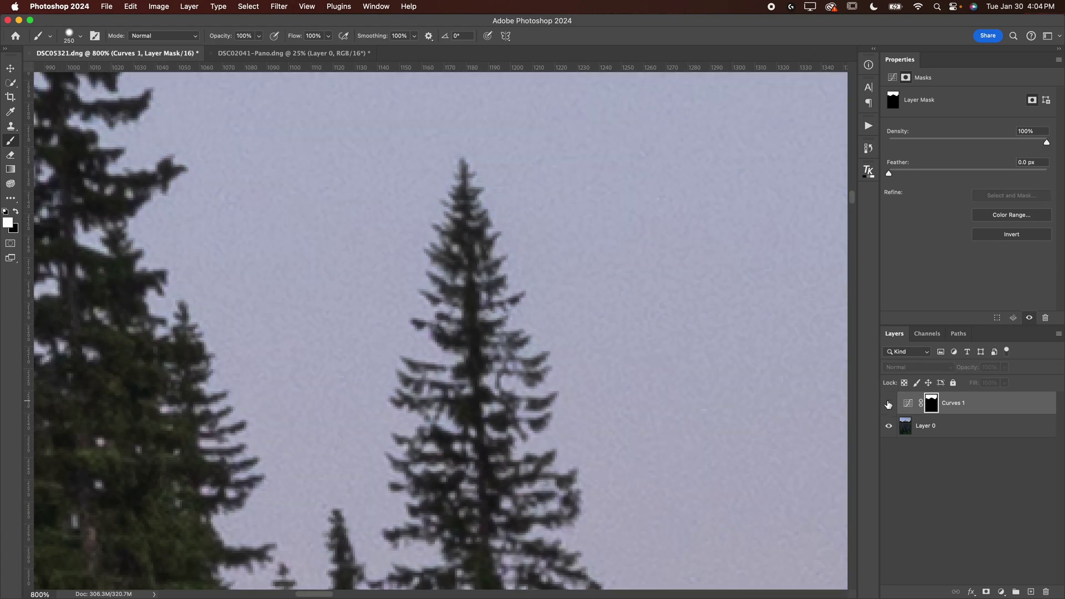
click(888, 403)
click(888, 403)
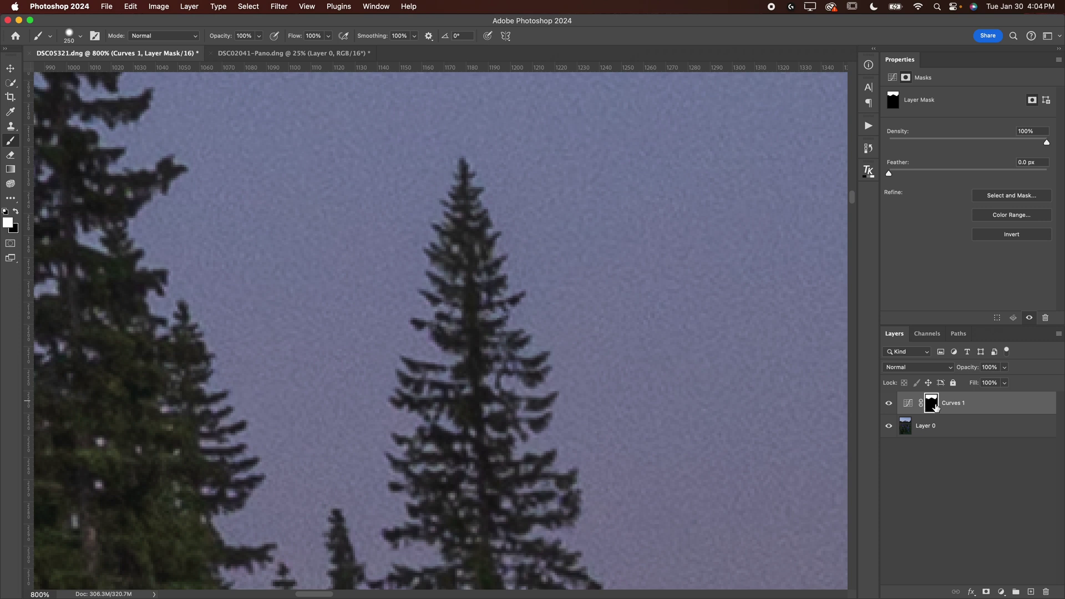
View the refined Curves 1 mask alone, then return to the photo and recompare
alt+click(935, 408)
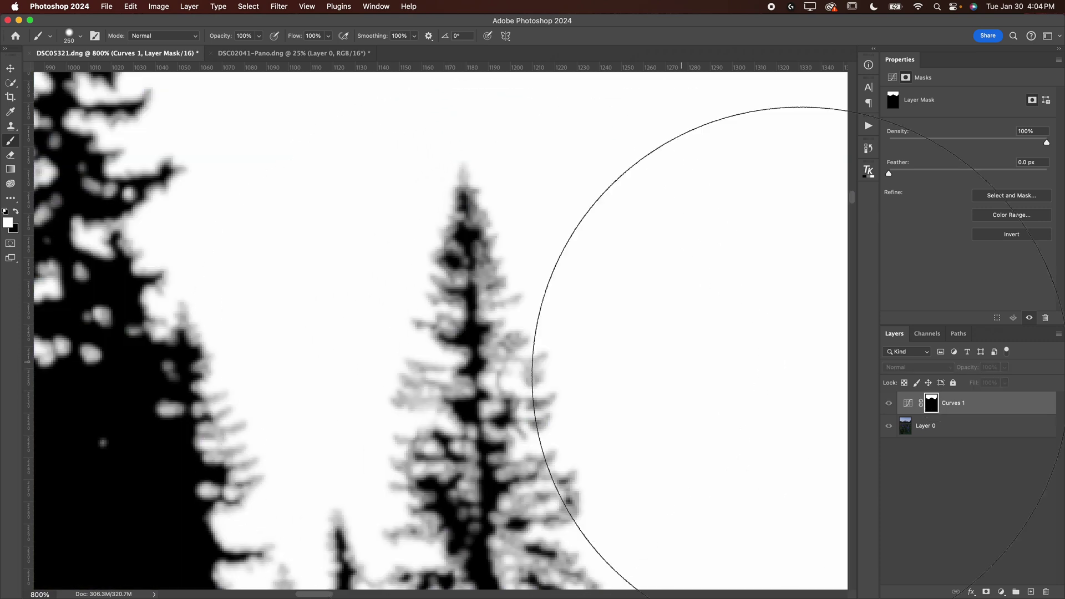
click(907, 407)
click(888, 403)
click(888, 403)
Compare the treeline with Curves 1 on and off, then switch to DSC02041-Pano.dng
key(super+0)
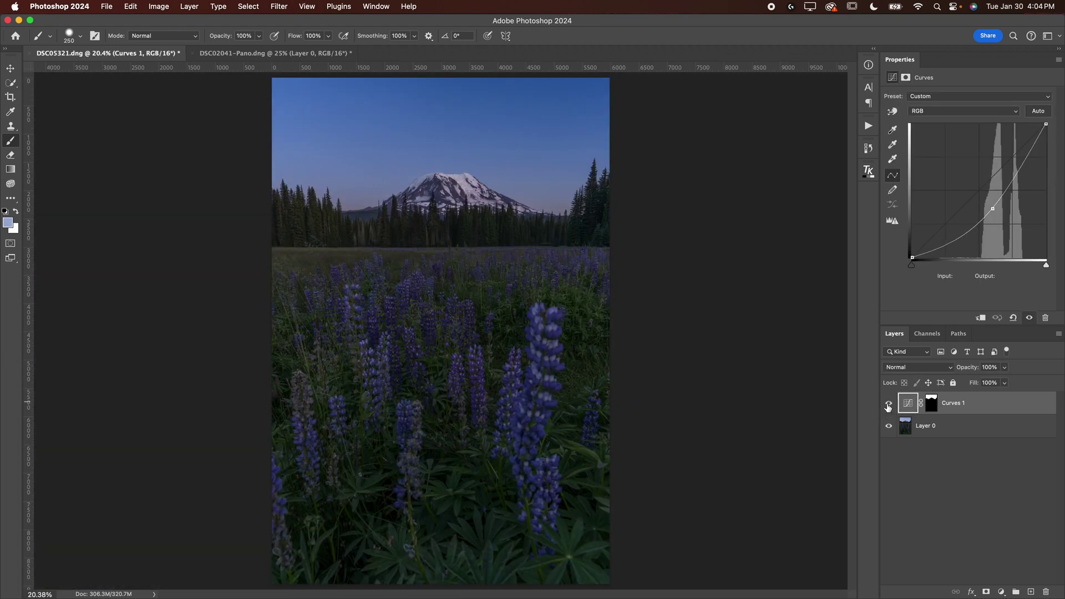
drag(336, 211, 430, 216)
scroll(430, 216, up, 5)
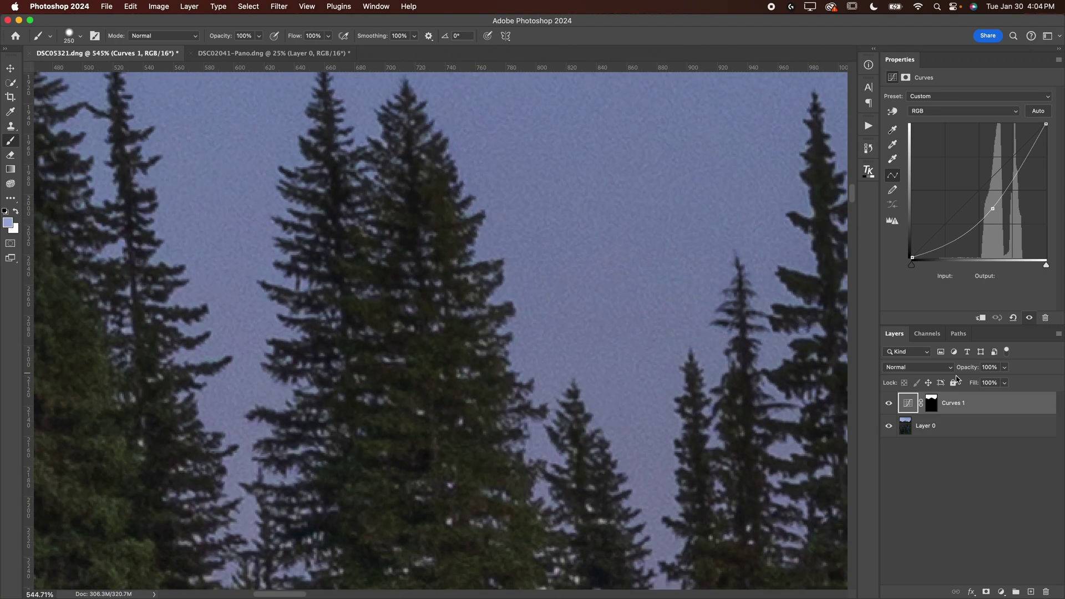
click(889, 404)
click(889, 403)
key(super+0)
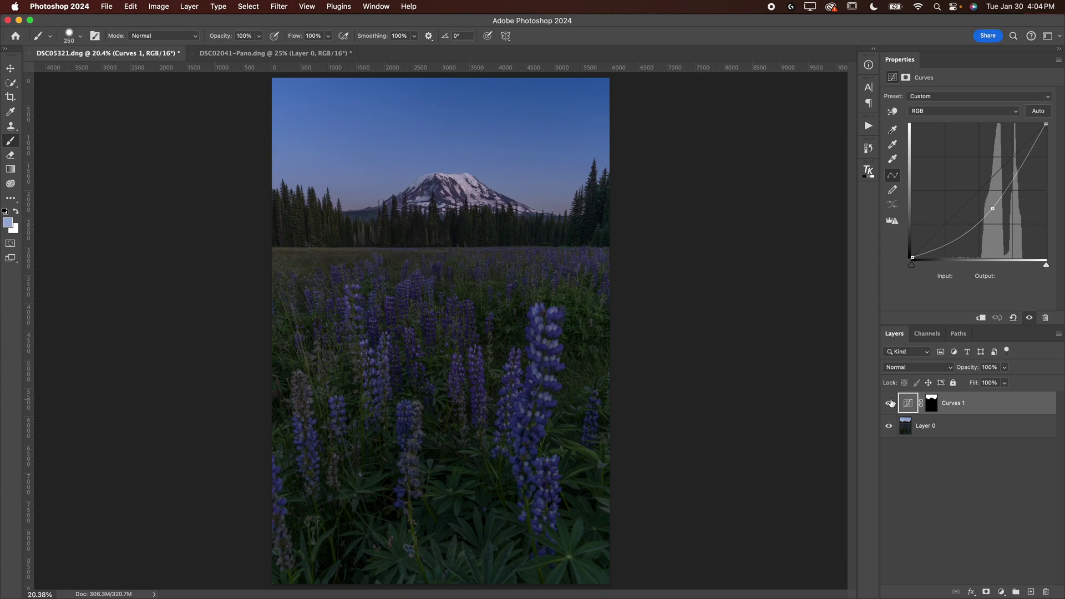
click(248, 53)
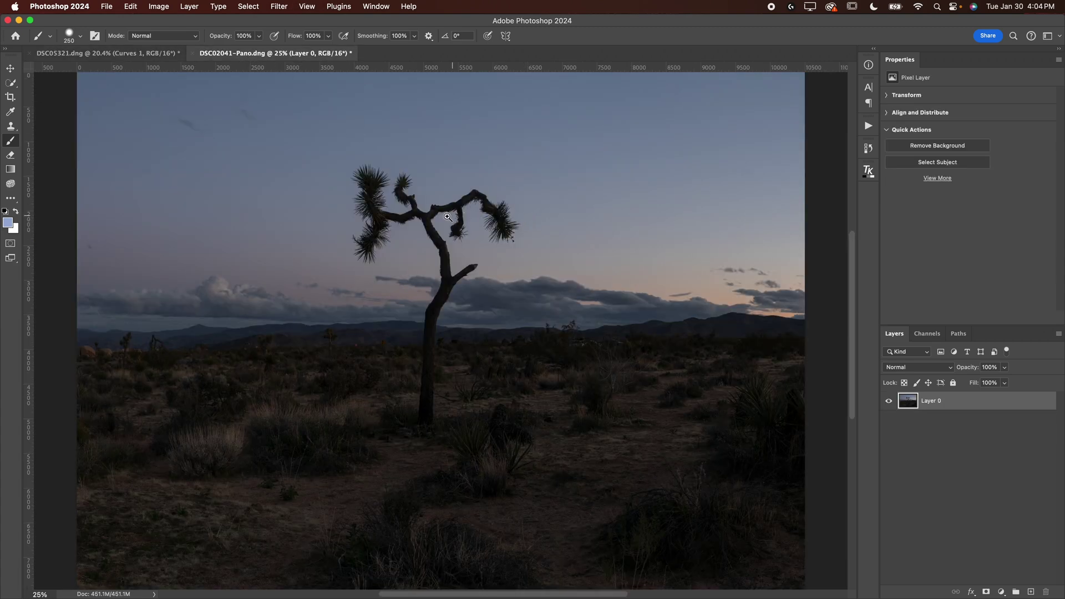
drag(444, 217, 523, 224)
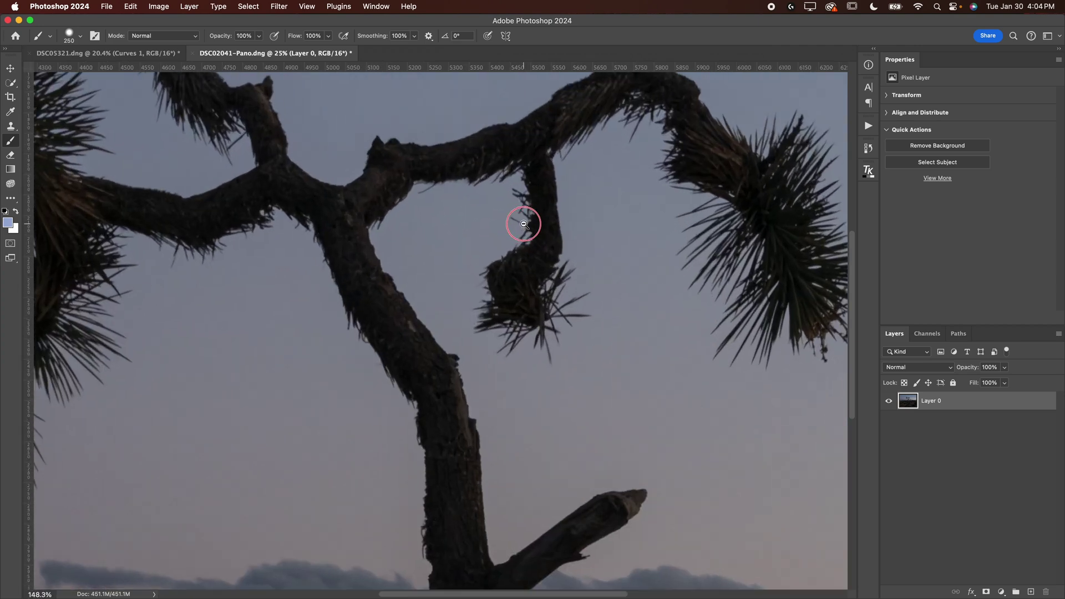
scroll(512, 226, right, 5)
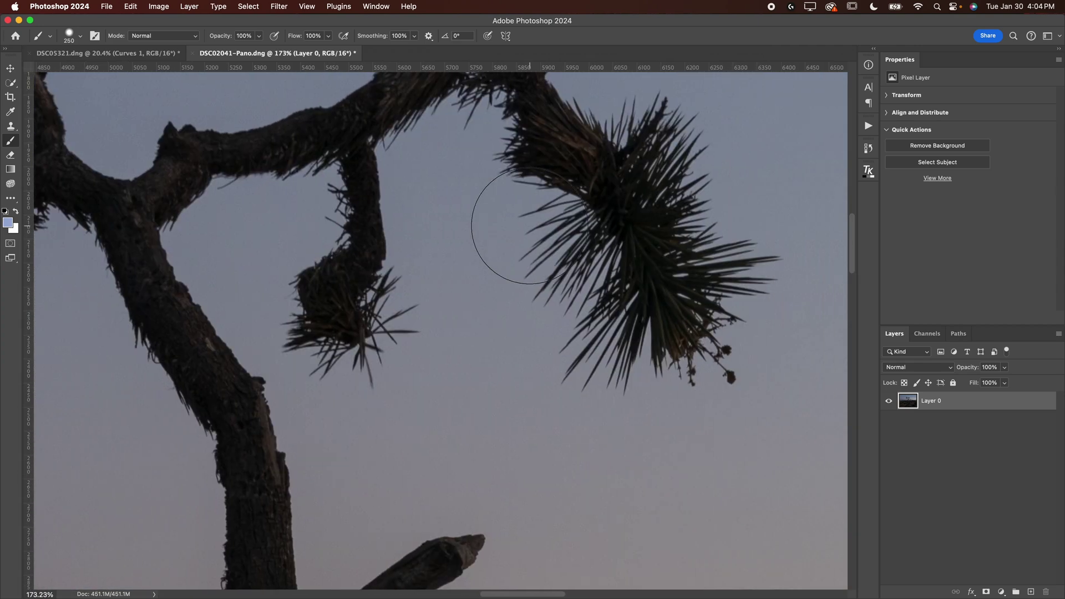
scroll(530, 225, up, 2)
scroll(530, 226, right, 3)
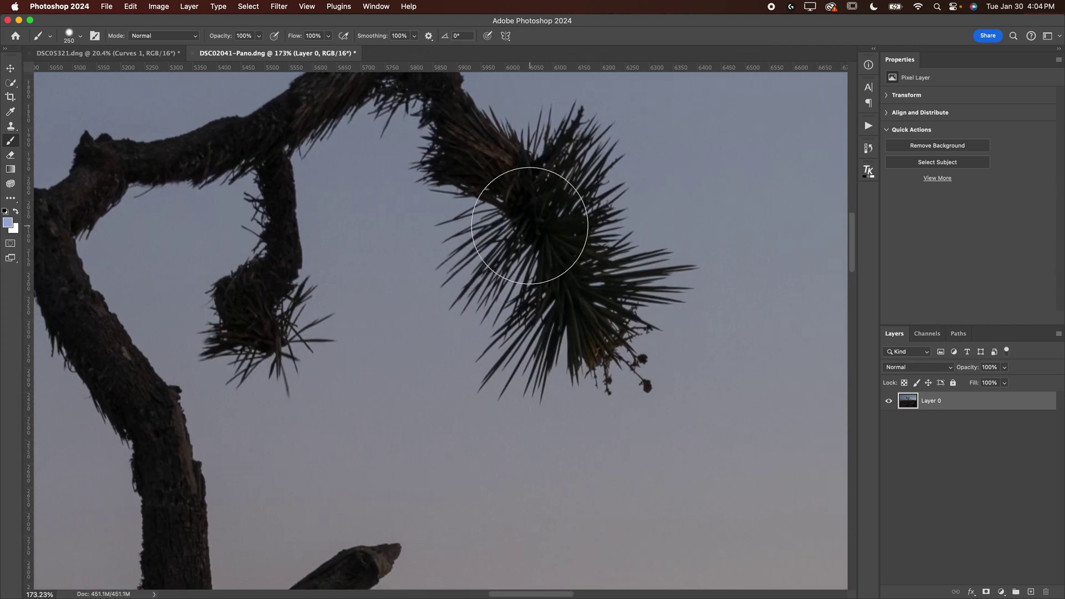
key(super+0)
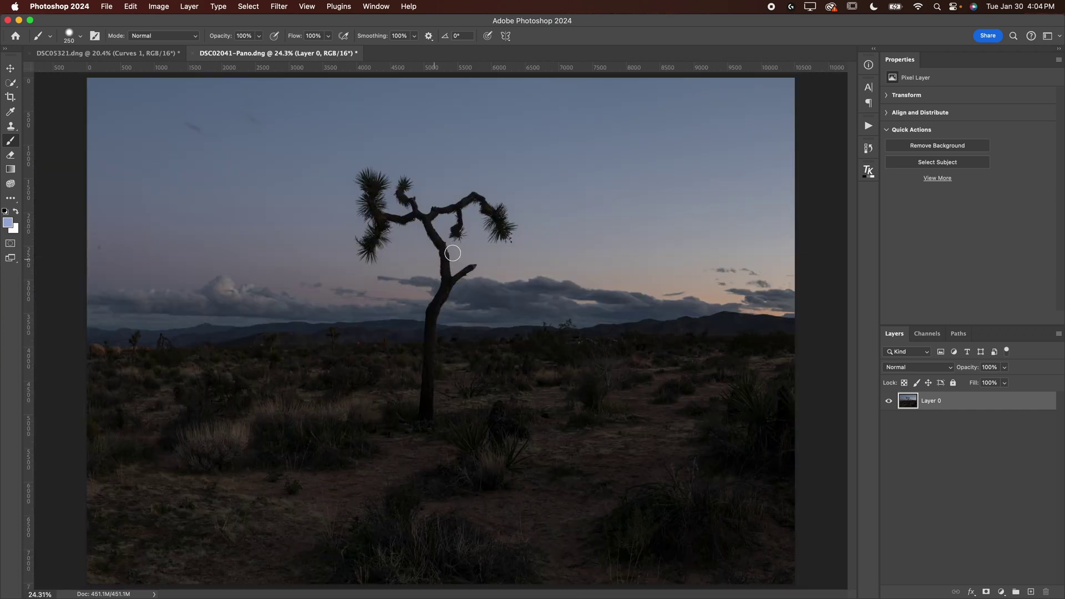
scroll(567, 254, up, 10)
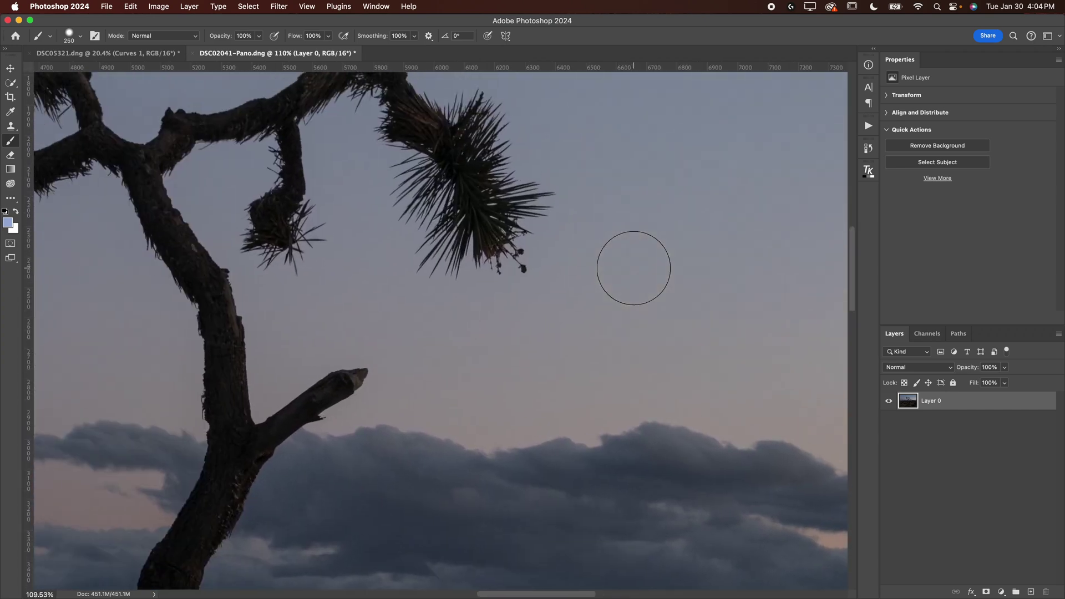
scroll(574, 250, up, 1)
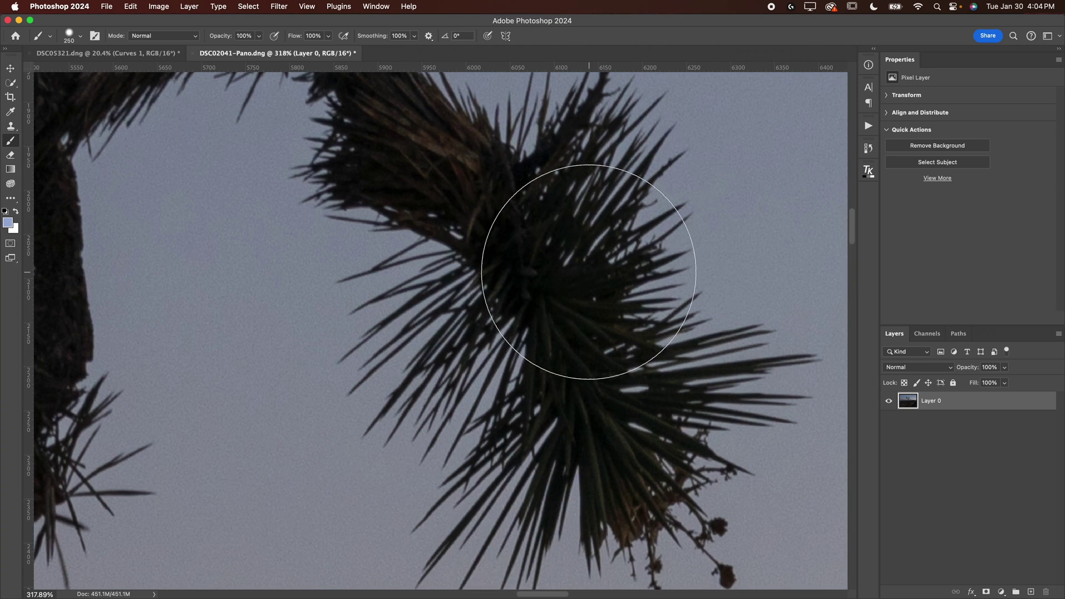
key(super+0)
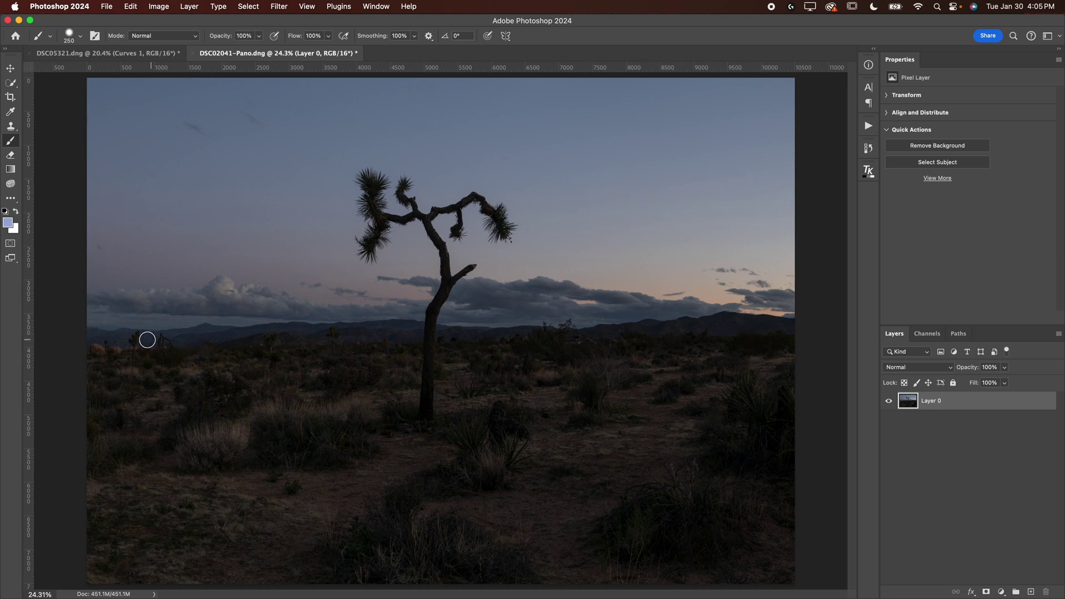
drag(485, 213, 571, 247)
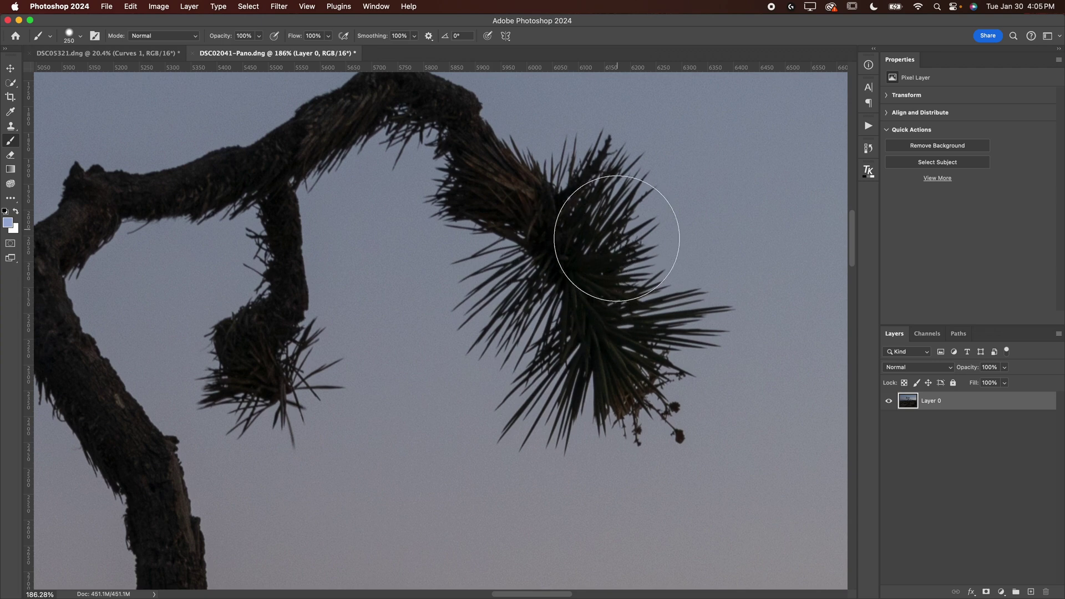
drag(537, 222, 506, 231)
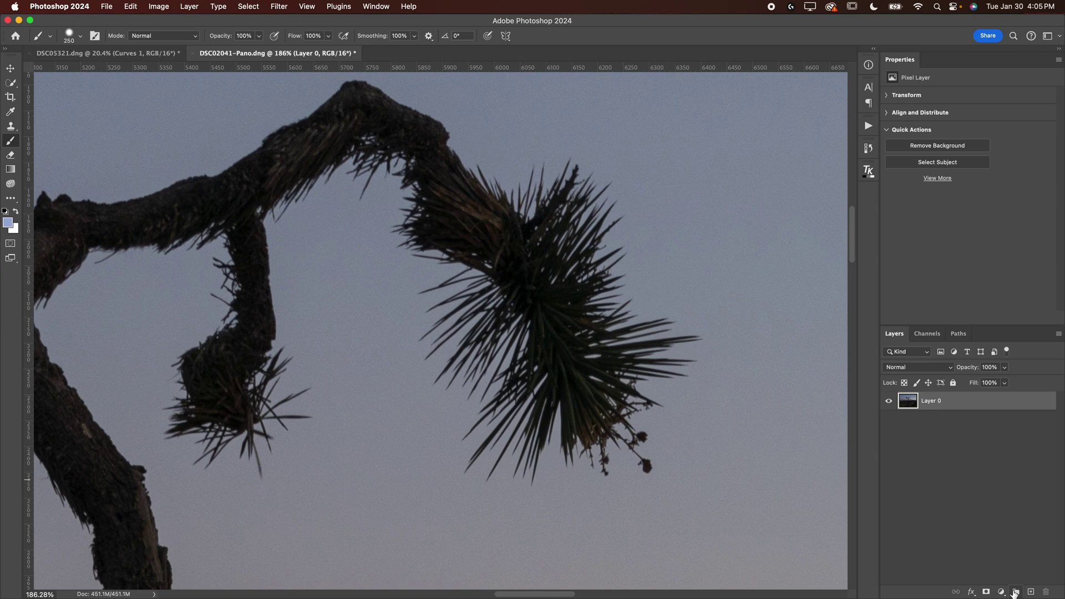
click(1001, 592)
Add a Curves layer without a mask and sample the sky in Select > Color Range
click(1007, 455)
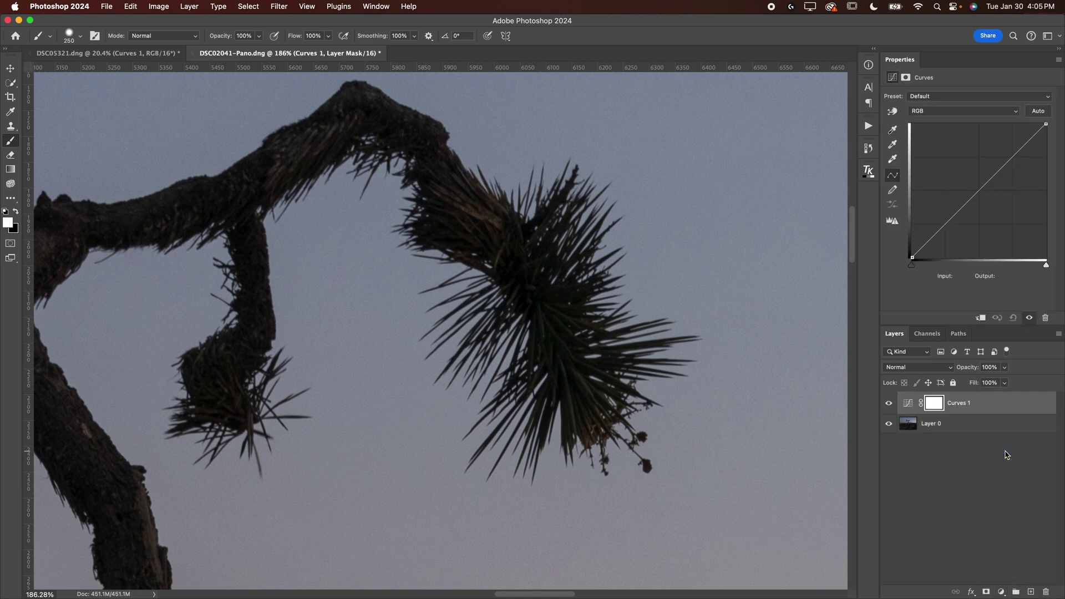
click(1046, 592)
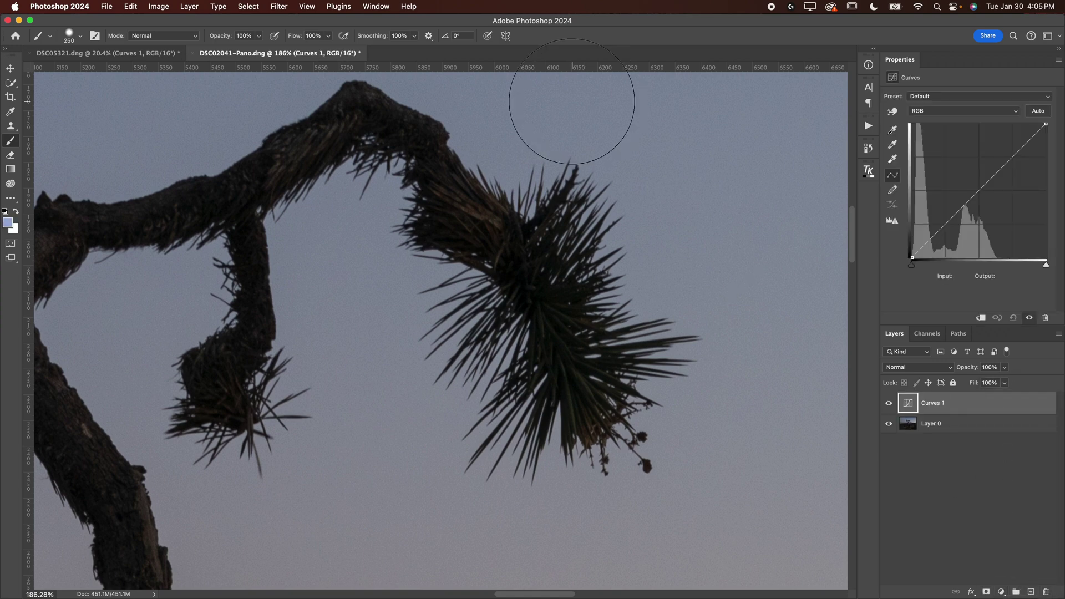
click(249, 6)
click(267, 114)
click(344, 266)
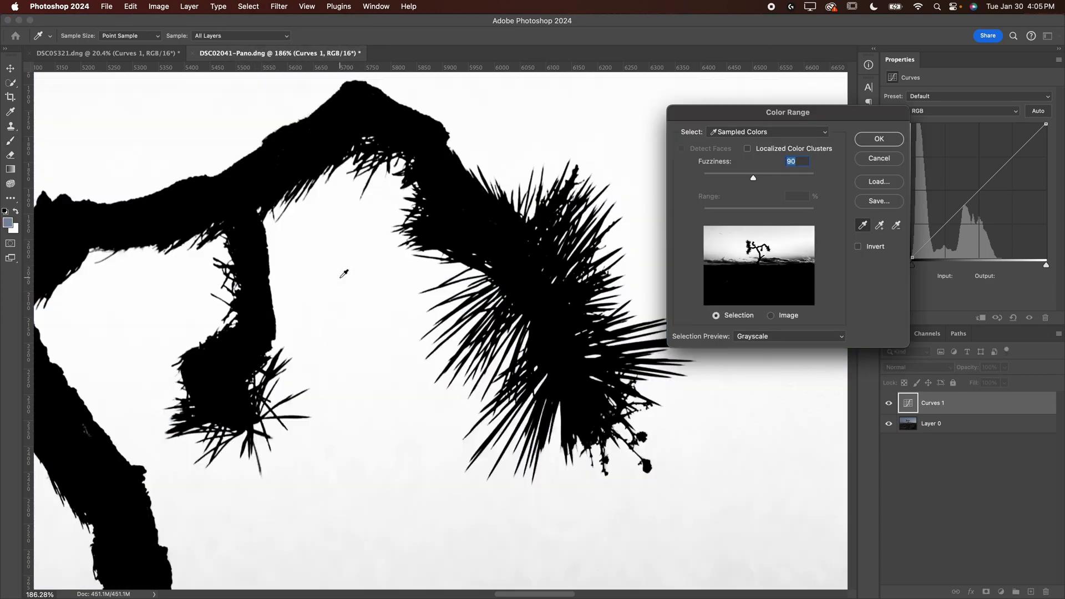
Tune Color Range fuzziness to about 93 while checking the tree branches, and accept
key(super+0)
drag(768, 175, 755, 177)
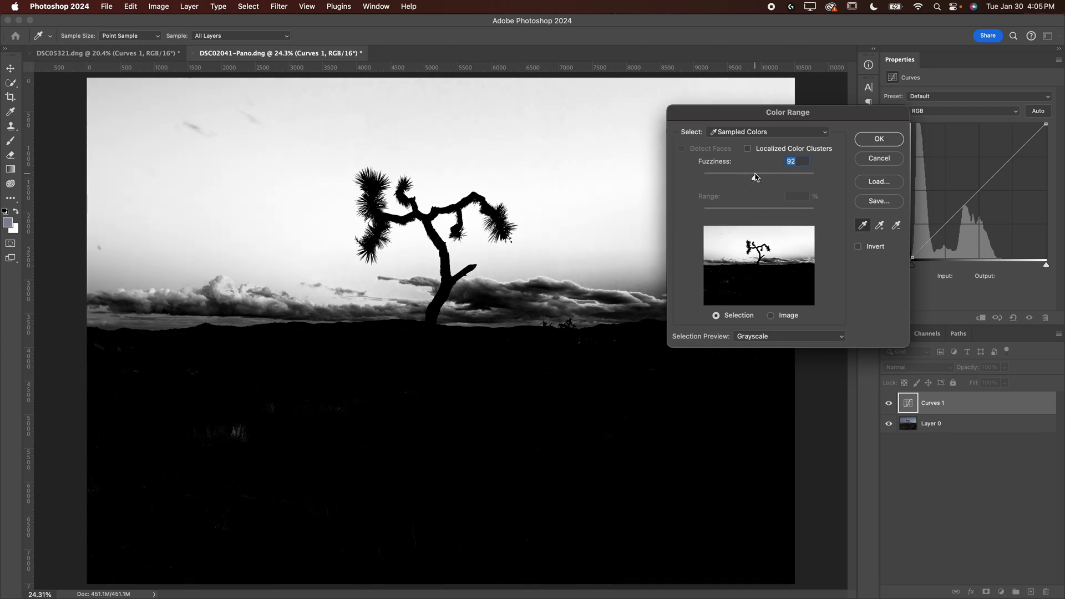
key(super+space)
drag(501, 212, 567, 232)
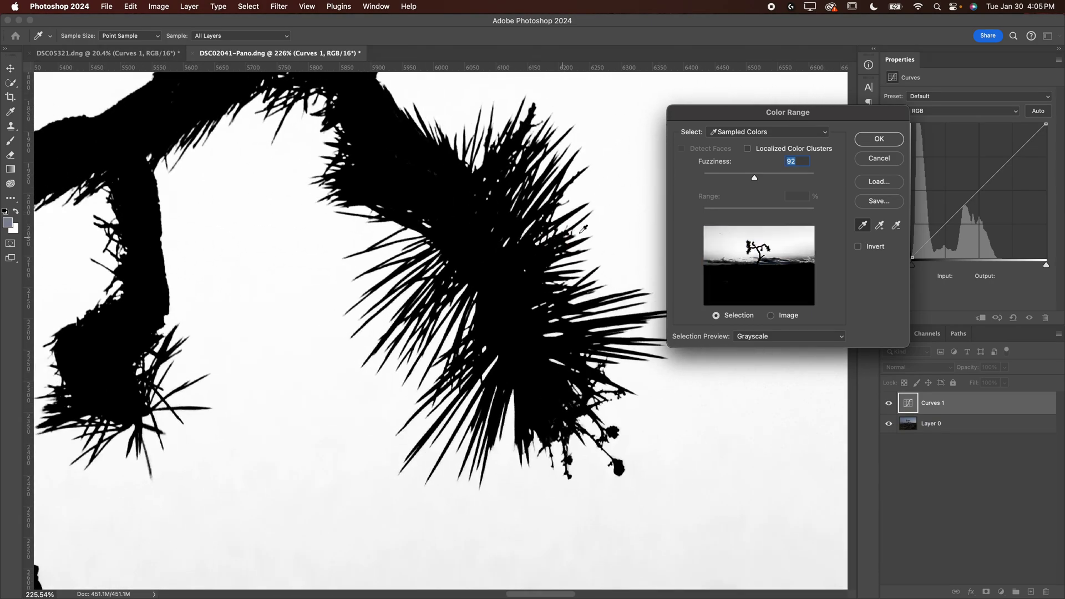
mouse_move(754, 176)
mouse_down()
mouse_move(737, 177)
mouse_move(876, 177)
mouse_move(680, 182)
mouse_move(757, 180)
mouse_up()
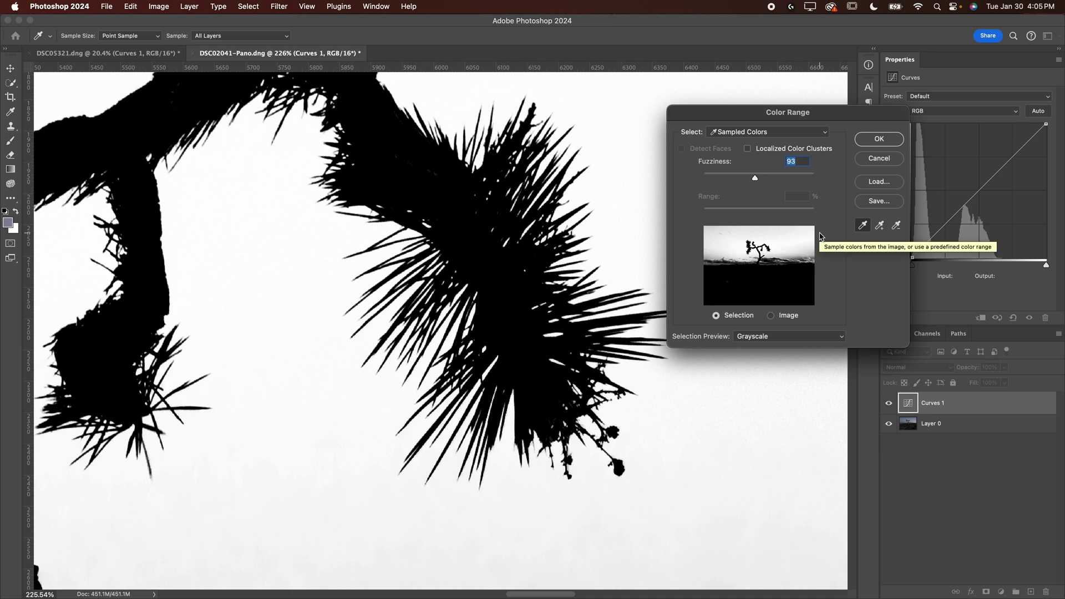
click(885, 141)
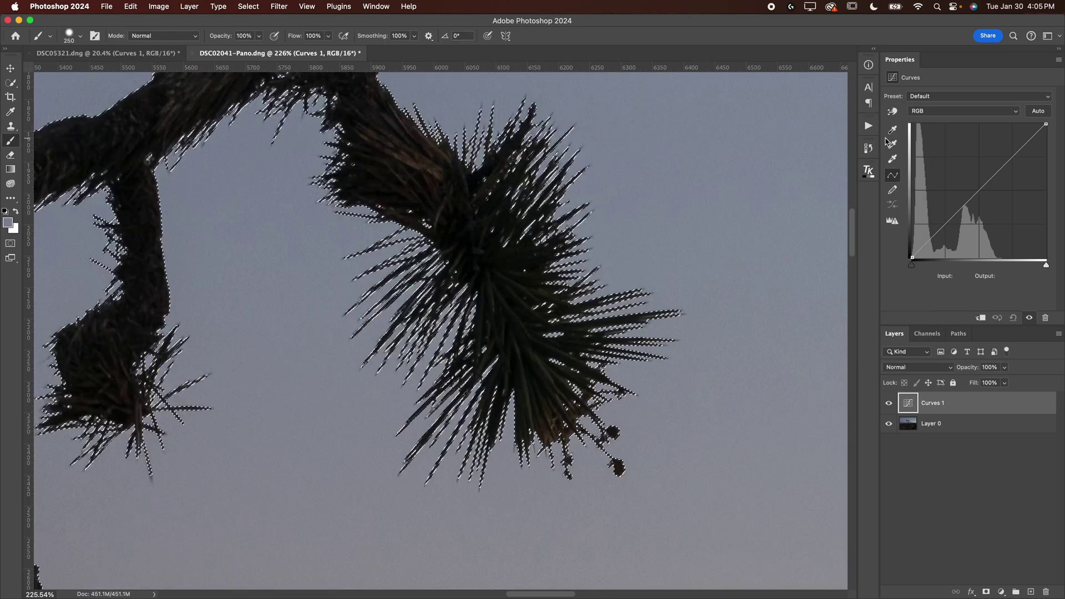
Add the sky selection as the Curves 1 mask and view it: white sky, black tree
click(986, 592)
alt+click(934, 404)
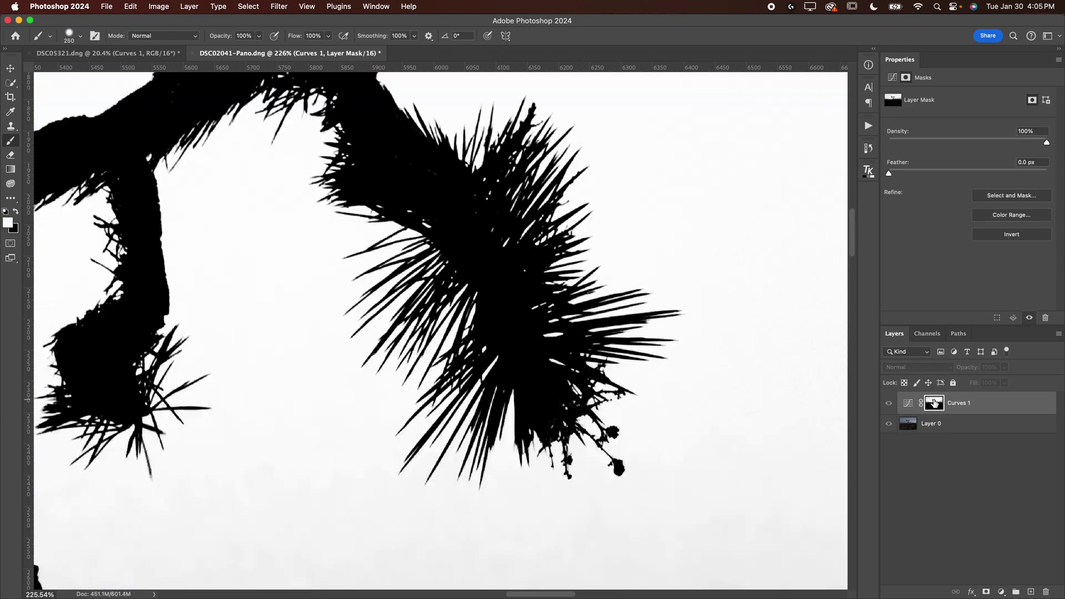
scroll(563, 333, left, 15)
scroll(569, 327, left, 10)
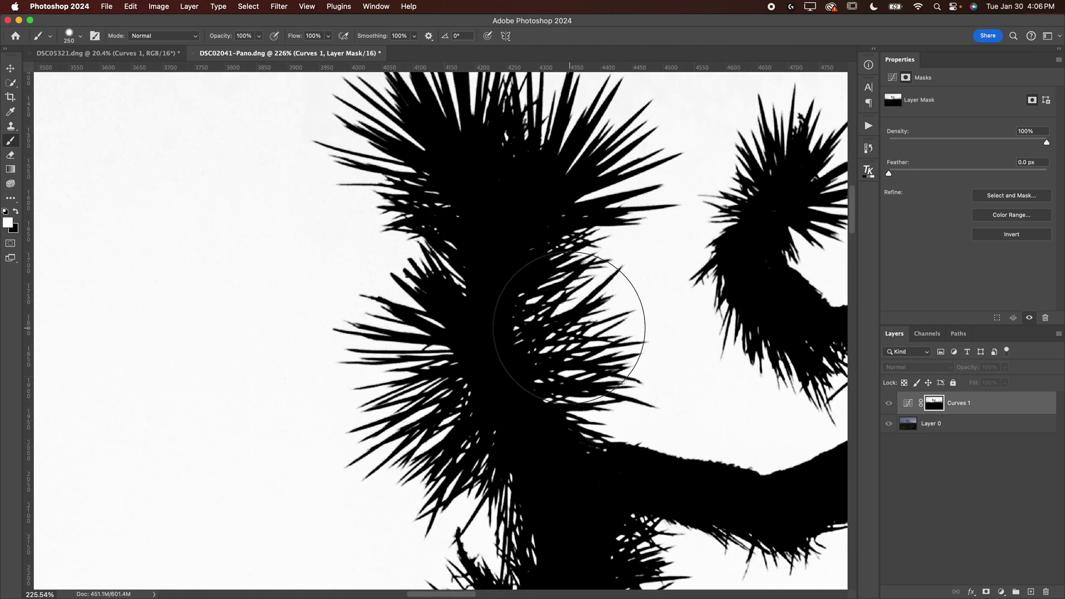
scroll(568, 328, right, 5)
key(super+0)
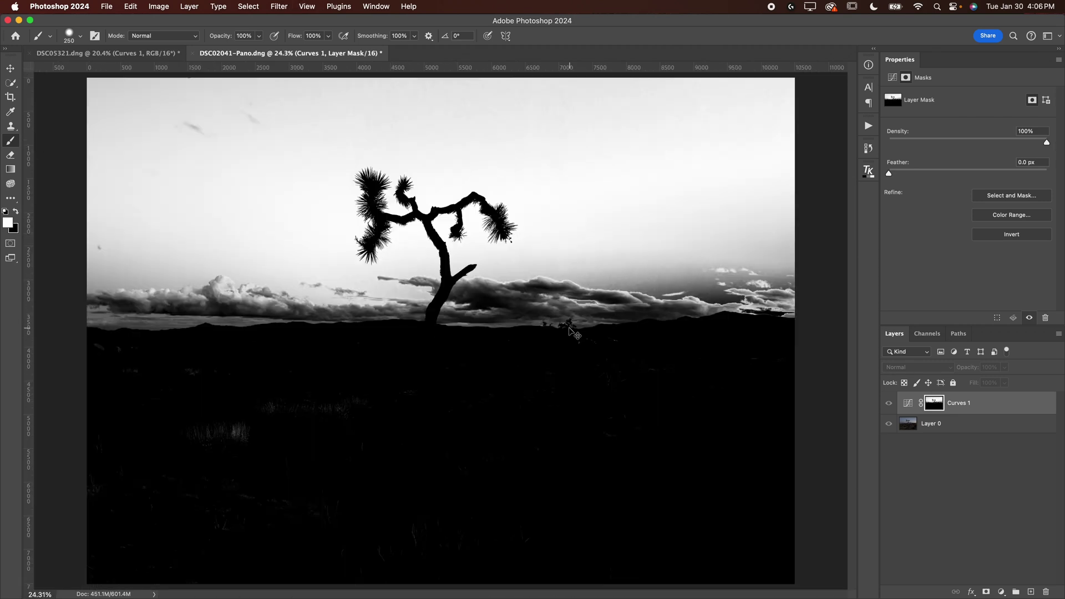
key(super+minus)
scroll(478, 258, up, 10)
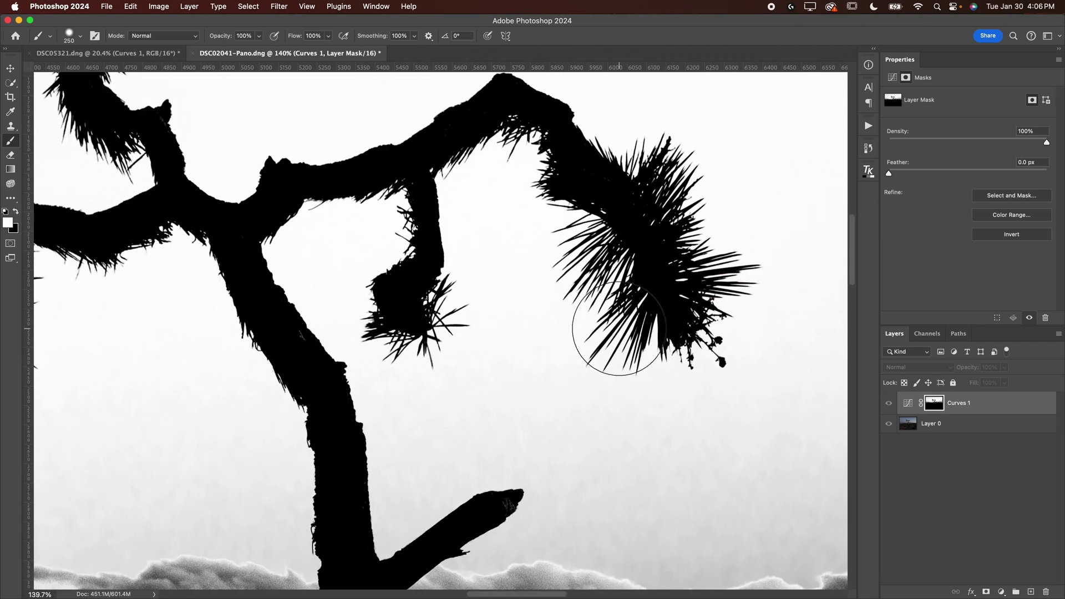
Apply Levels to the mask with black input 61 and white input 195
key(ctrl+l)
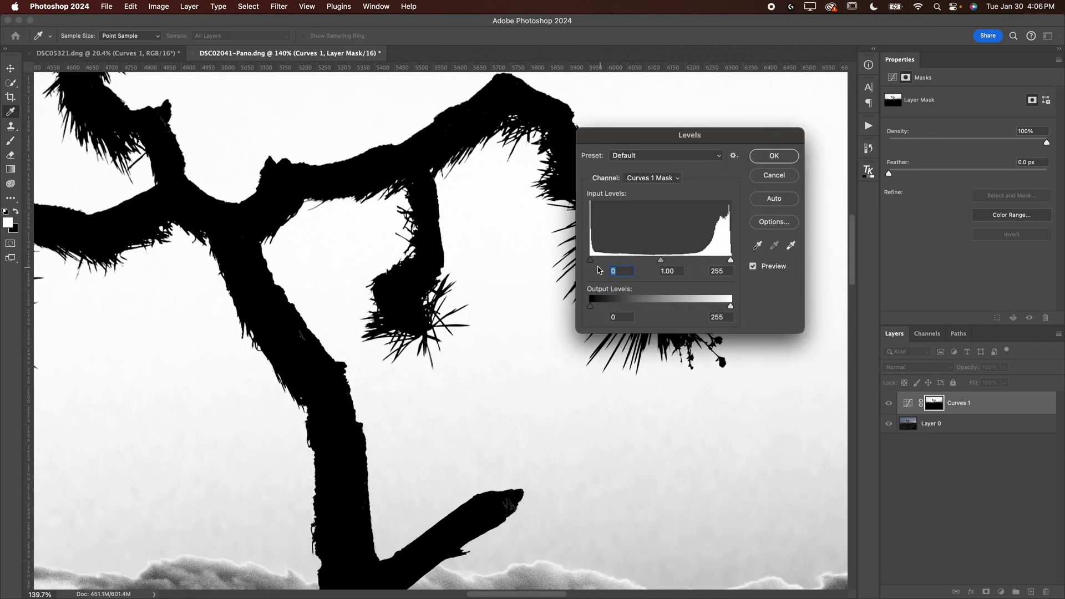
drag(591, 260, 624, 260)
drag(730, 260, 648, 260)
click(779, 156)
Bend the Curves 1 curve down to Input 169 / Output 98 to darken the sky
click(908, 402)
mouse_move(978, 201)
mouse_down()
mouse_move(980, 213)
mouse_move(959, 167)
mouse_move(982, 210)
mouse_move(995, 206)
mouse_up()
drag(635, 219, 706, 221)
drag(450, 250, 439, 249)
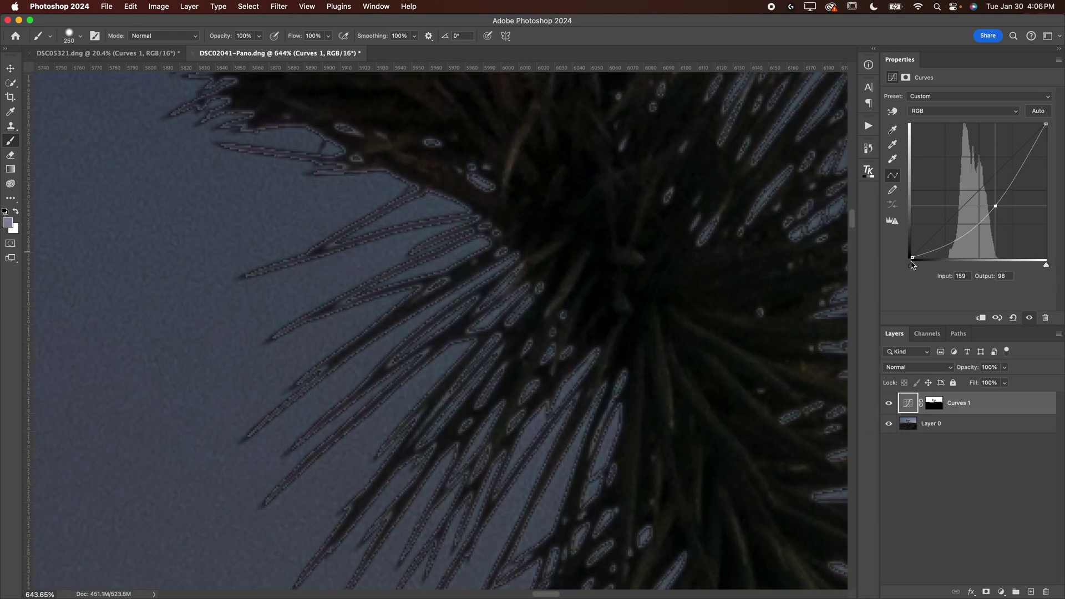
Refine the Curves 1 mask edge with 2 px radius, Smooth 0, 0.6 px feather and an outward Shift Edge
click(934, 404)
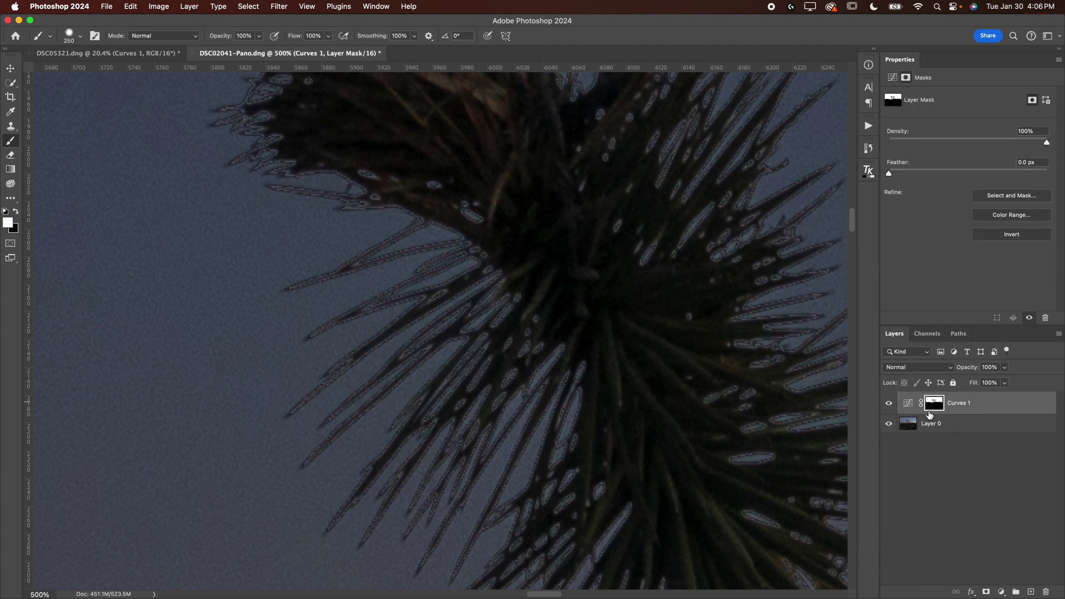
click(999, 195)
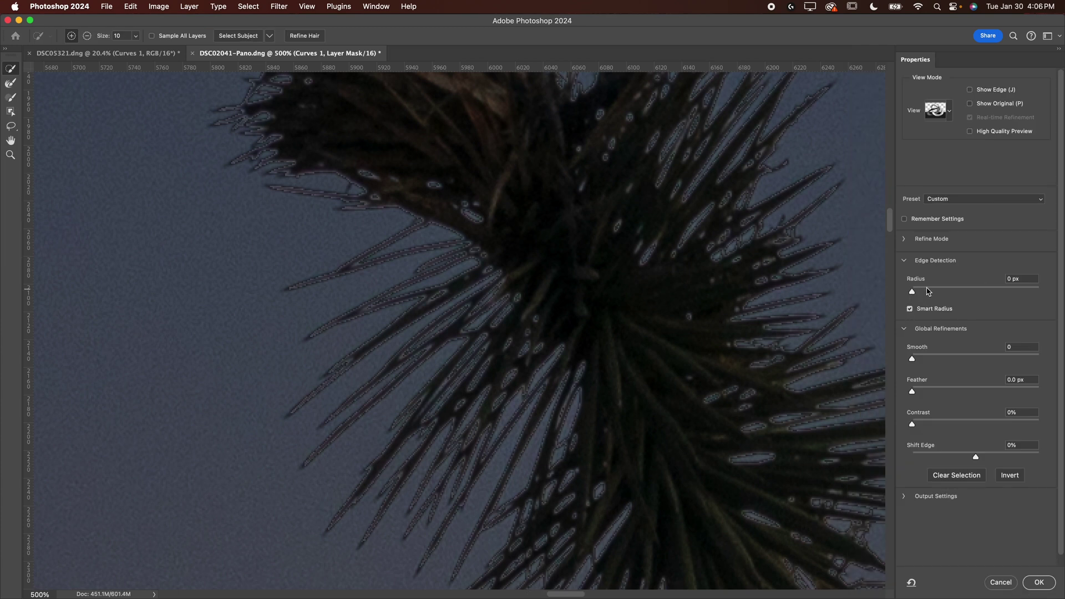
mouse_move(926, 290)
mouse_down()
mouse_move(968, 294)
mouse_move(912, 292)
mouse_up()
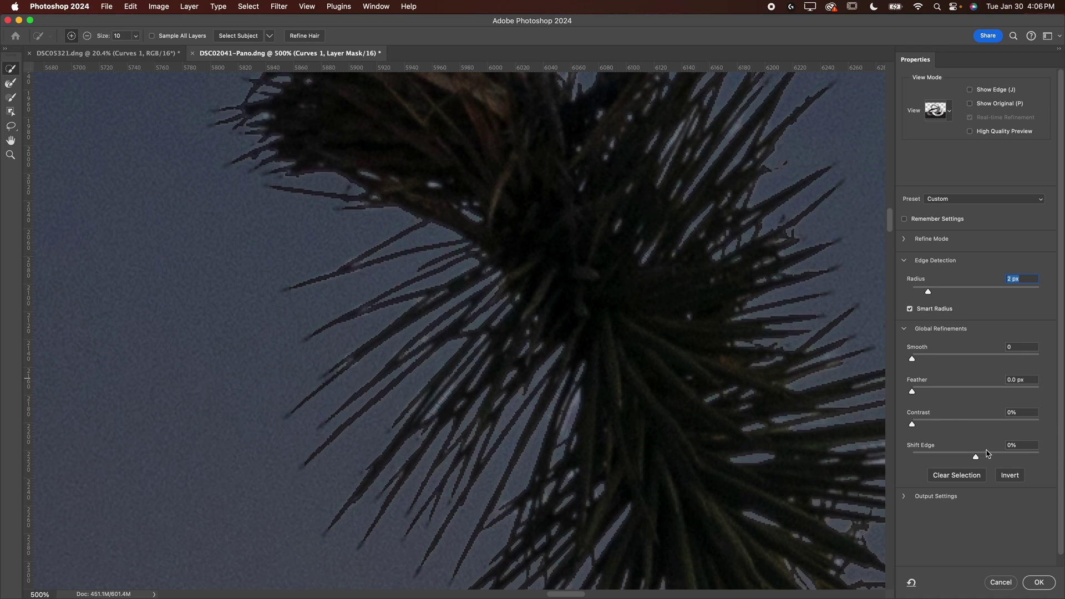
drag(912, 360, 936, 360)
click(955, 358)
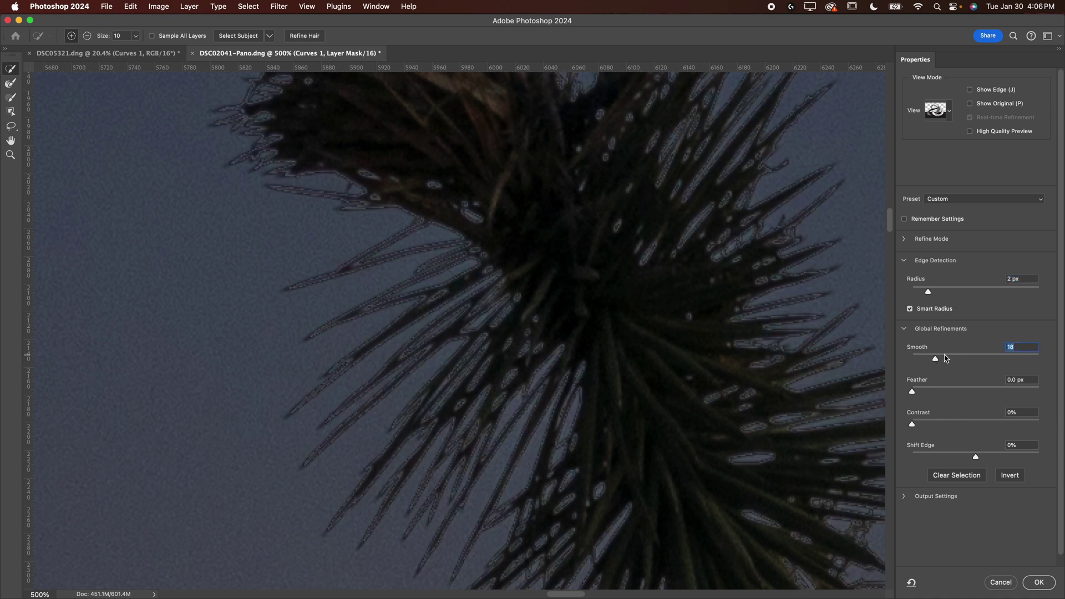
drag(941, 359, 917, 393)
mouse_move(975, 456)
mouse_down()
mouse_move(991, 457)
mouse_move(925, 456)
mouse_move(979, 456)
mouse_up()
Commit the refined mask and toggle Curves 1 off and on to compare the darkened sky
click(1036, 582)
click(889, 405)
key(super+0)
click(889, 403)
click(889, 404)
scroll(538, 287, up, 3)
scroll(538, 287, up, 3)
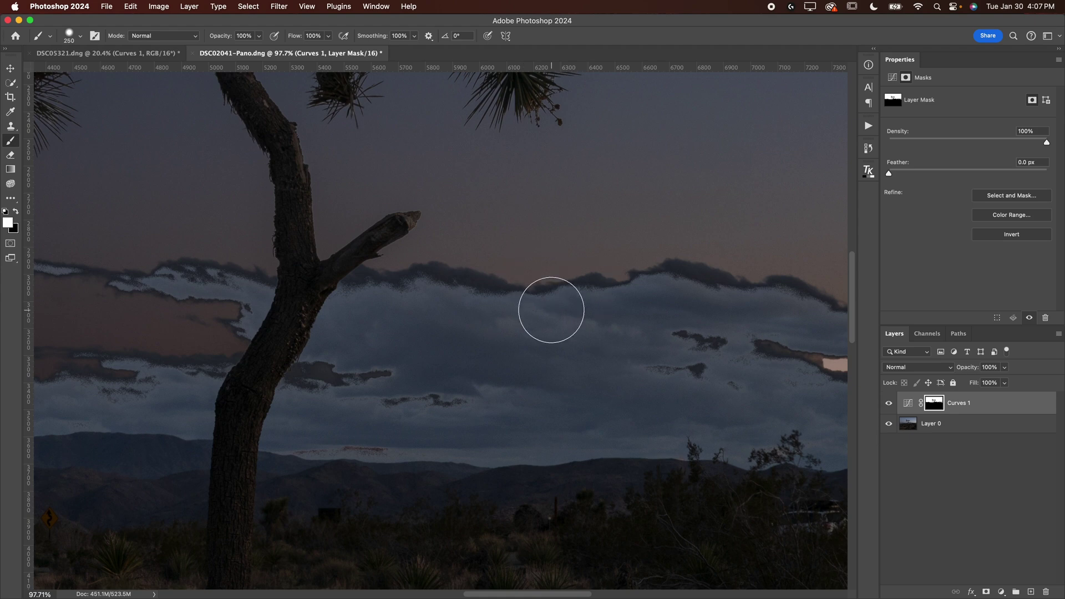
scroll(549, 309, up, 3)
scroll(551, 309, up, 5)
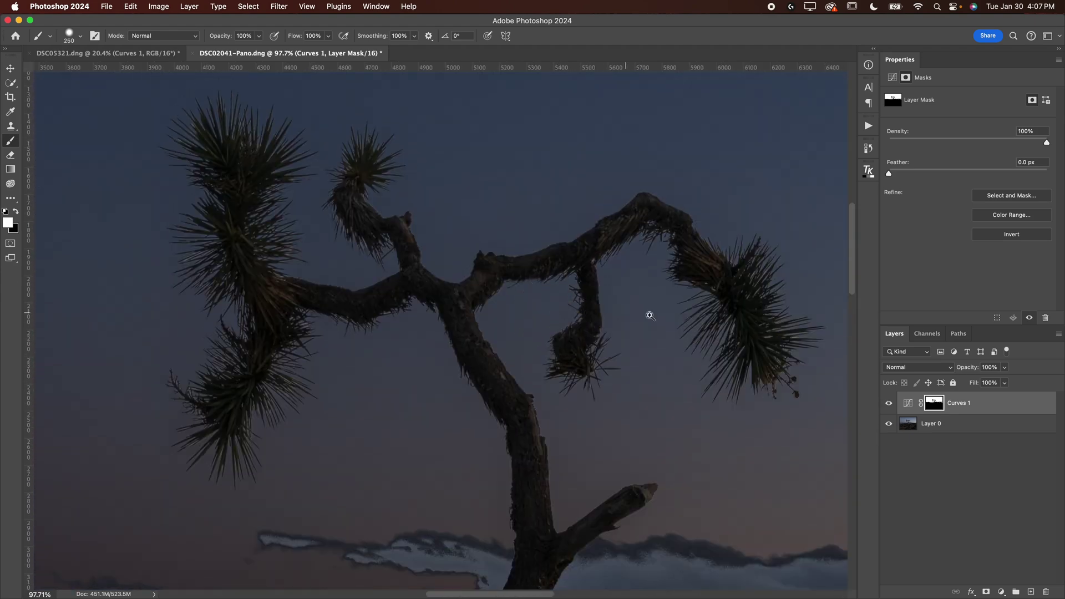
scroll(613, 309, up, 4)
scroll(722, 324, right, 10)
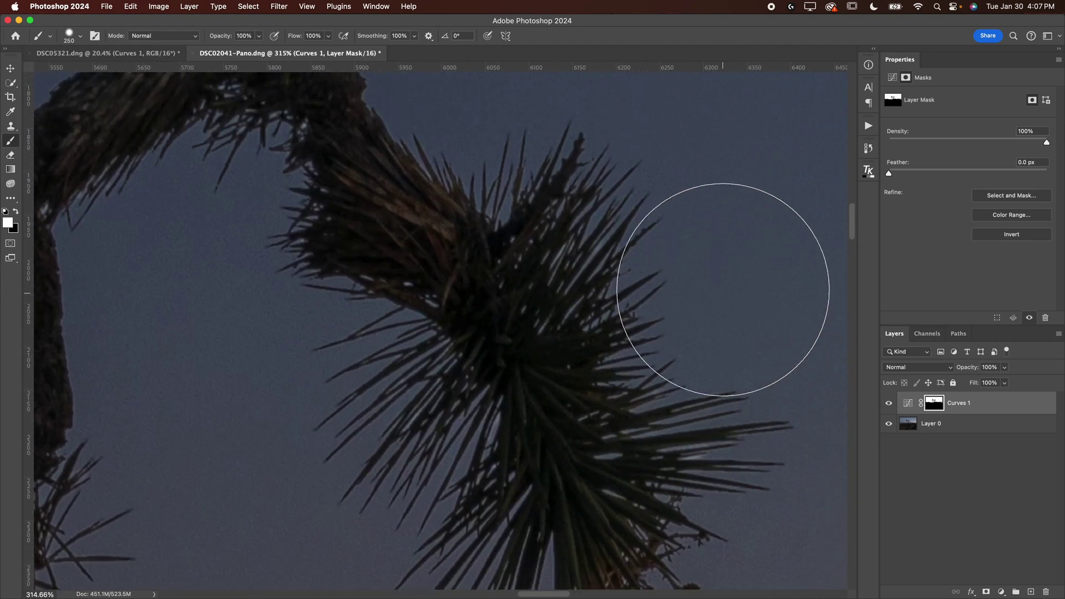
click(888, 402)
click(887, 403)
click(888, 403)
click(888, 403)
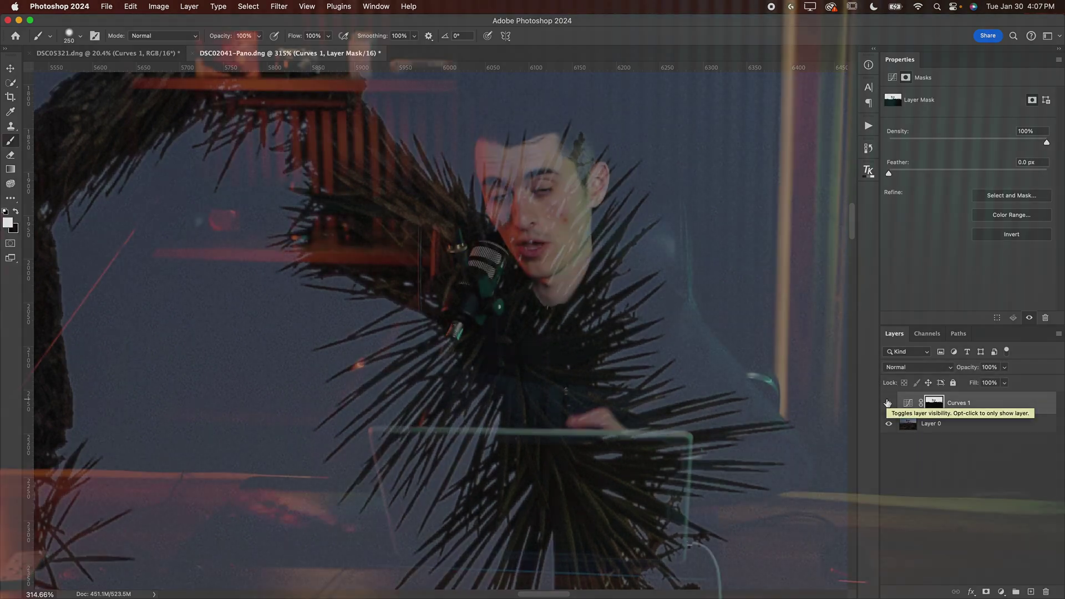